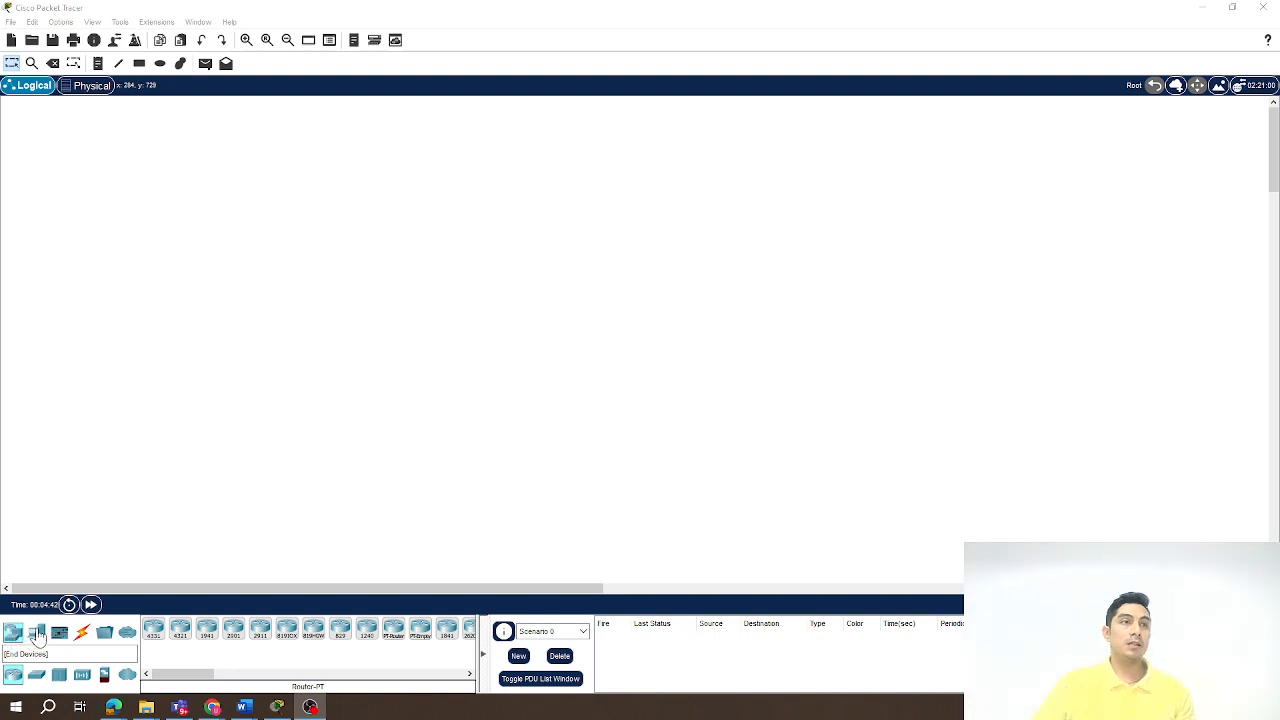
Place a PC in the lower part of the workspace and a server level with it, well apart
{"action": "left_click", "coordinate": [36, 633]}
{"action": "left_click", "coordinate": [153, 630]}
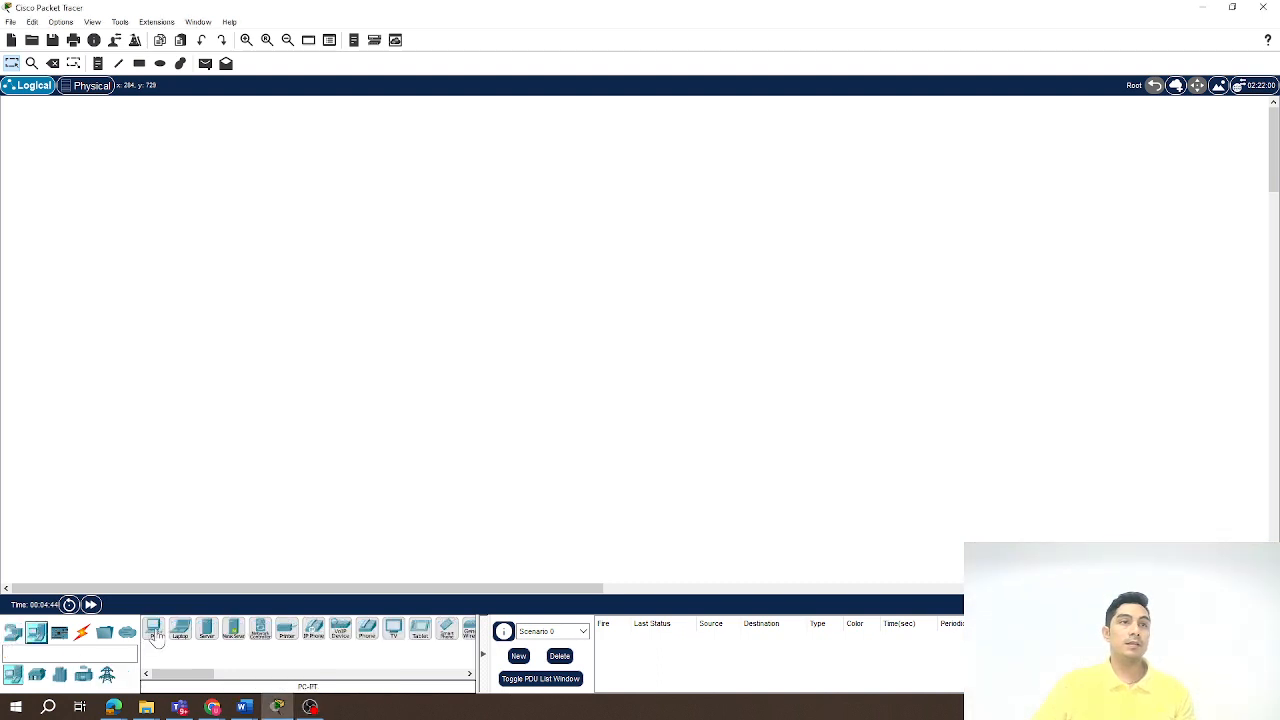
{"action": "left_click", "coordinate": [329, 481]}
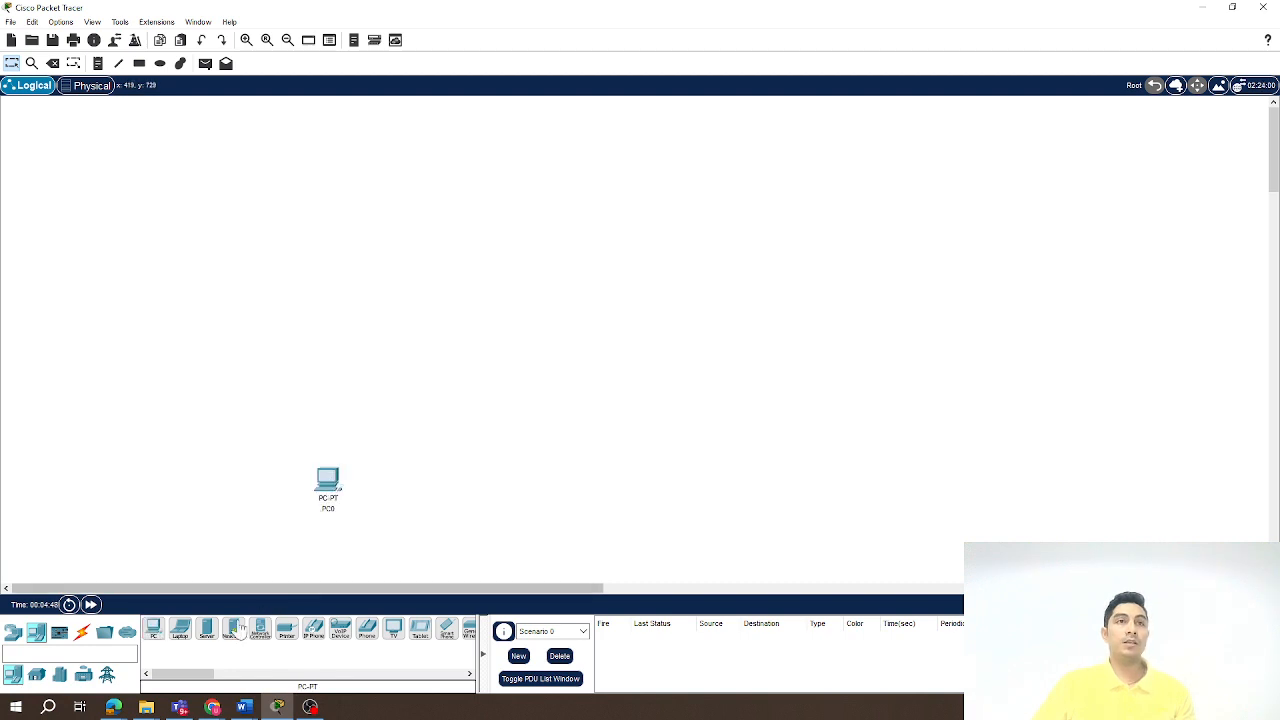
{"action": "left_click", "coordinate": [207, 629]}
{"action": "left_click", "coordinate": [710, 488]}
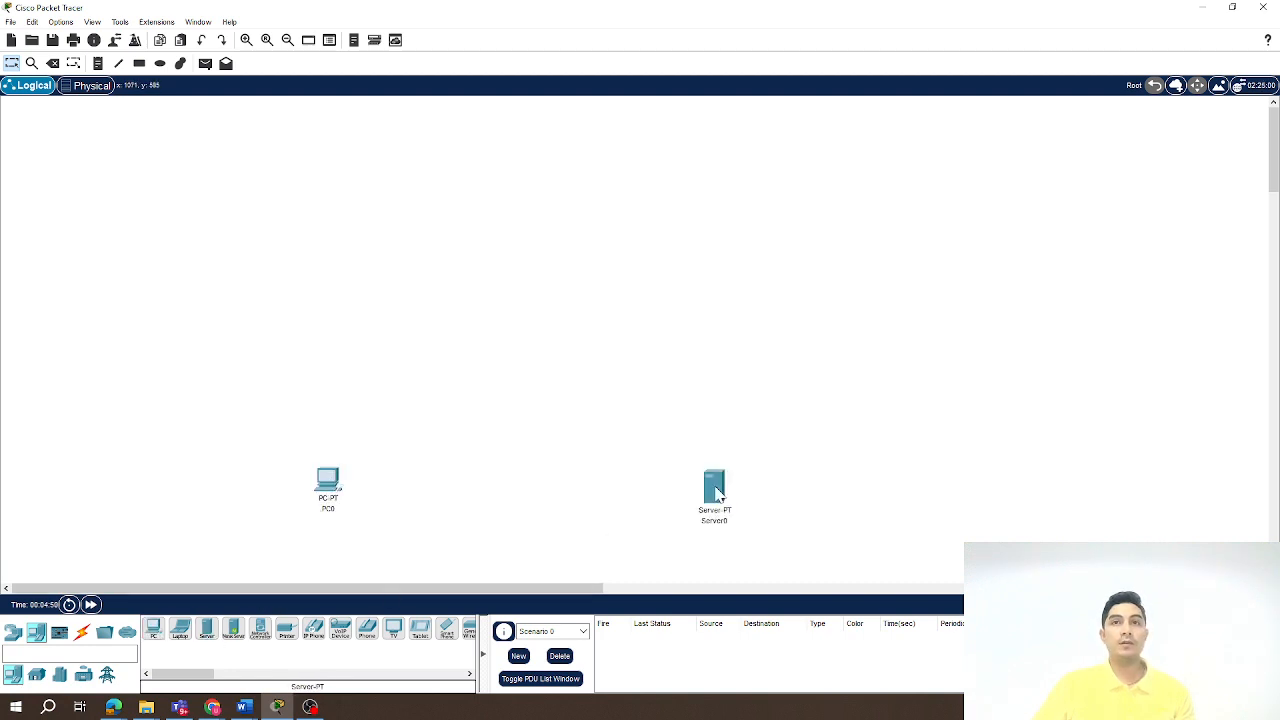
Add two 2960 switches, one above the PC and one above the server
{"action": "left_click", "coordinate": [14, 634]}
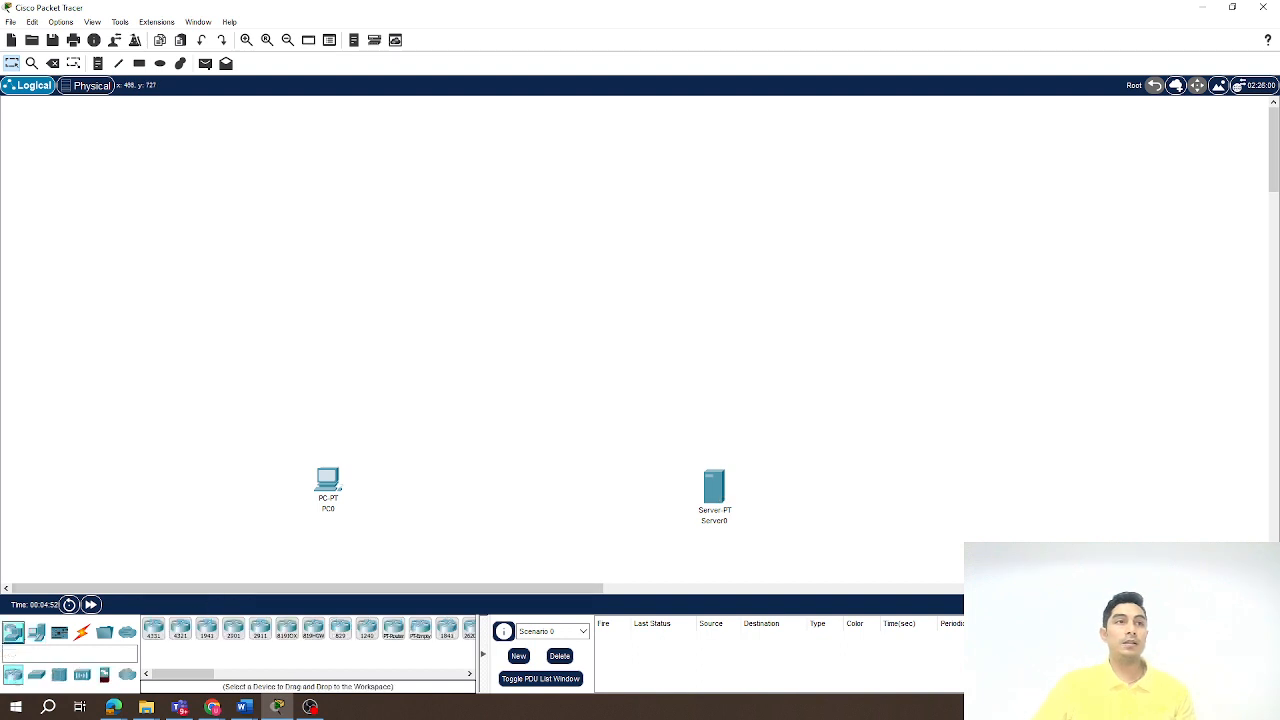
{"action": "left_click", "coordinate": [36, 675]}
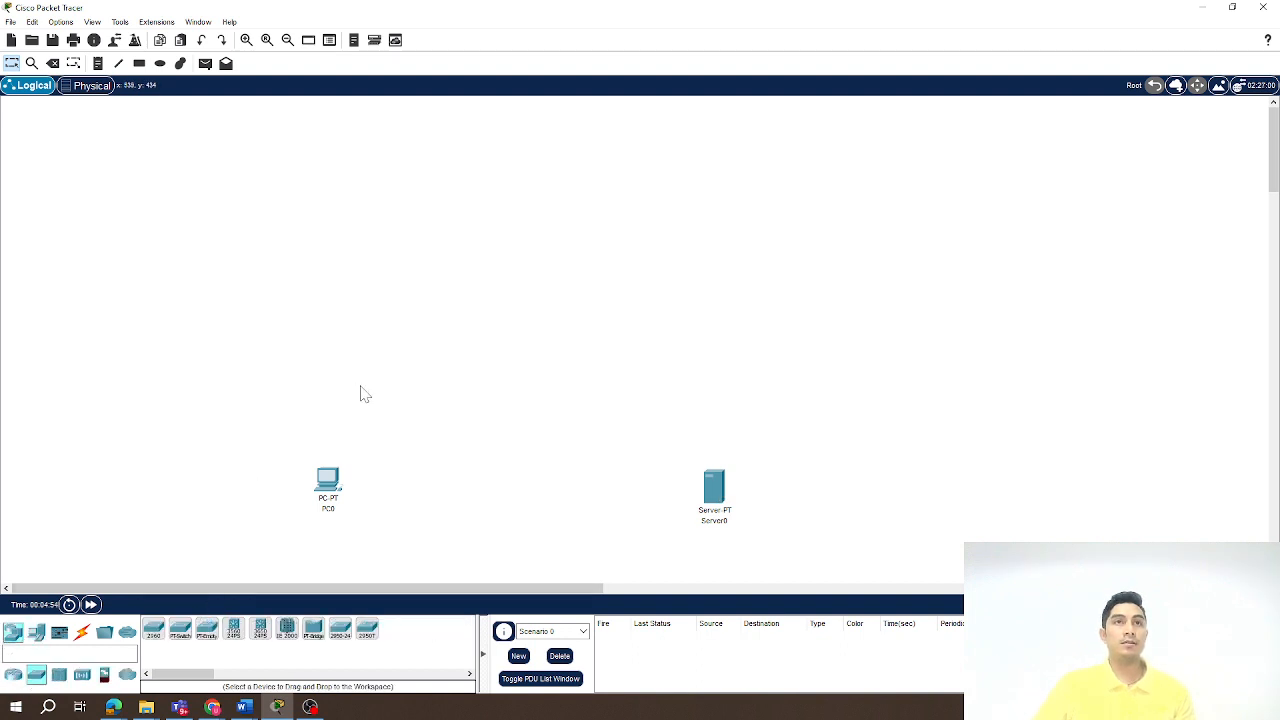
{"action": "left_click", "coordinate": [153, 629]}
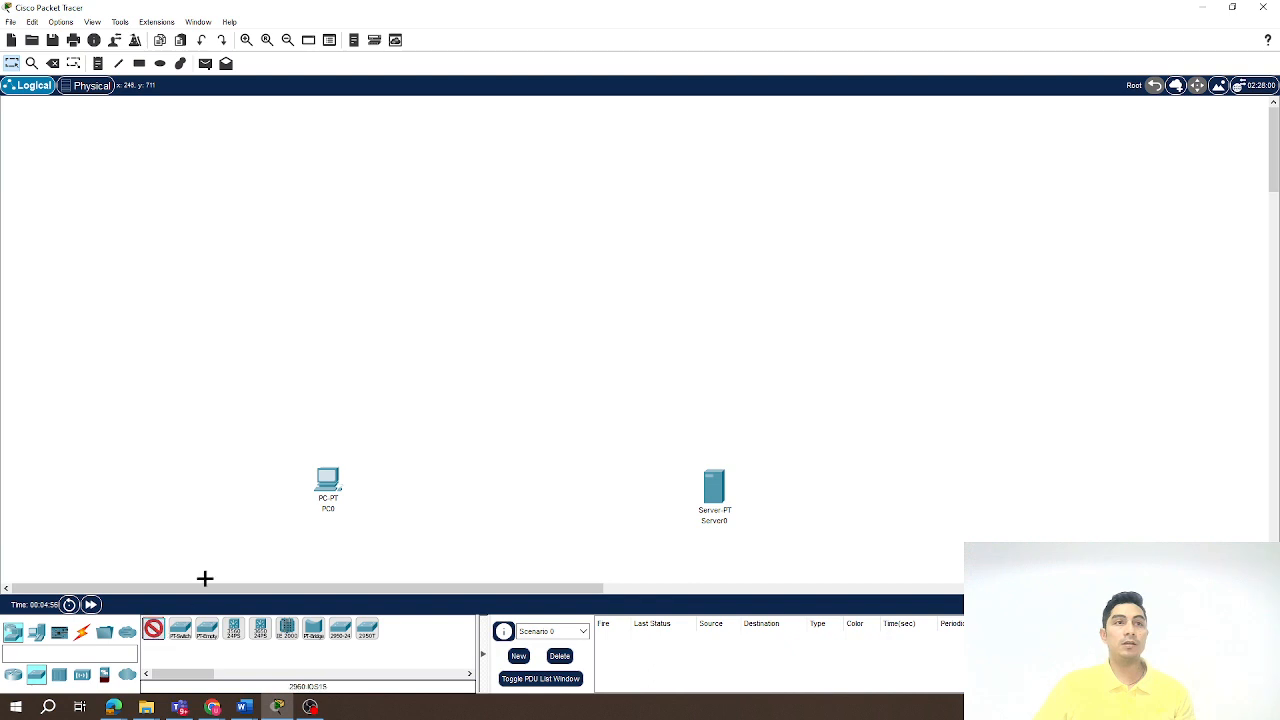
{"action": "left_click", "coordinate": [376, 398]}
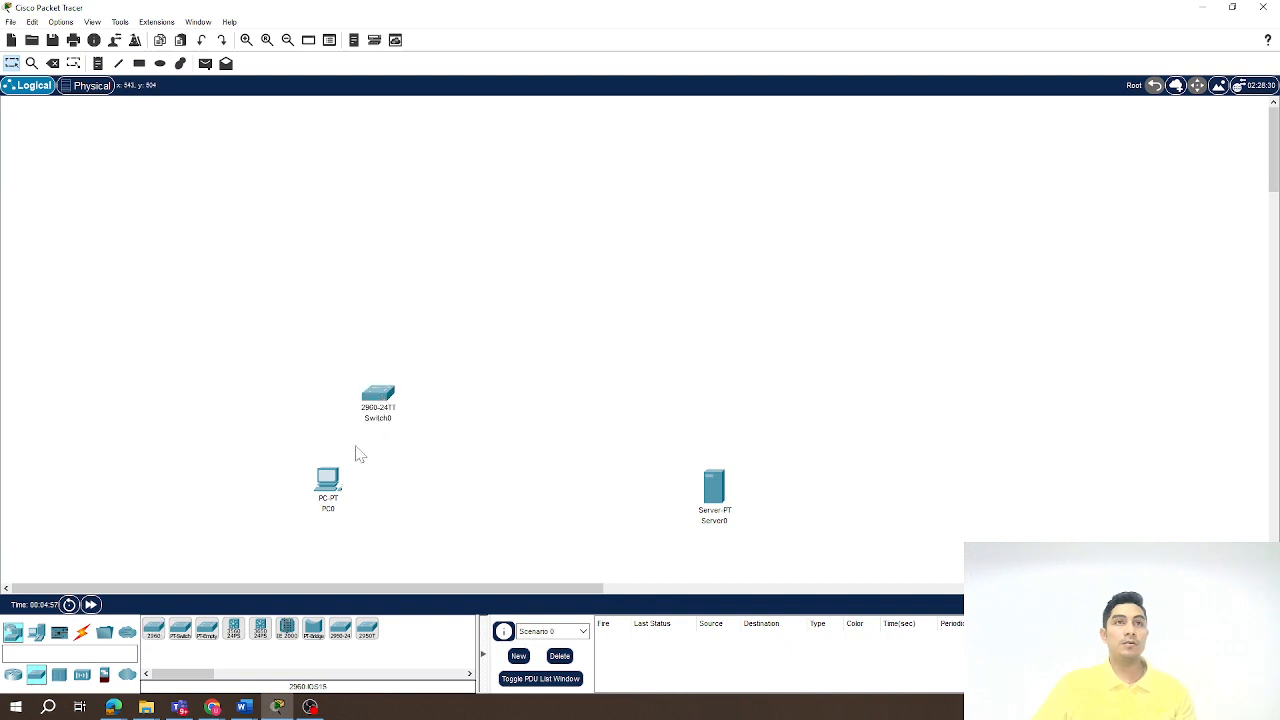
{"action": "left_click", "coordinate": [153, 629]}
{"action": "left_click", "coordinate": [647, 390]}
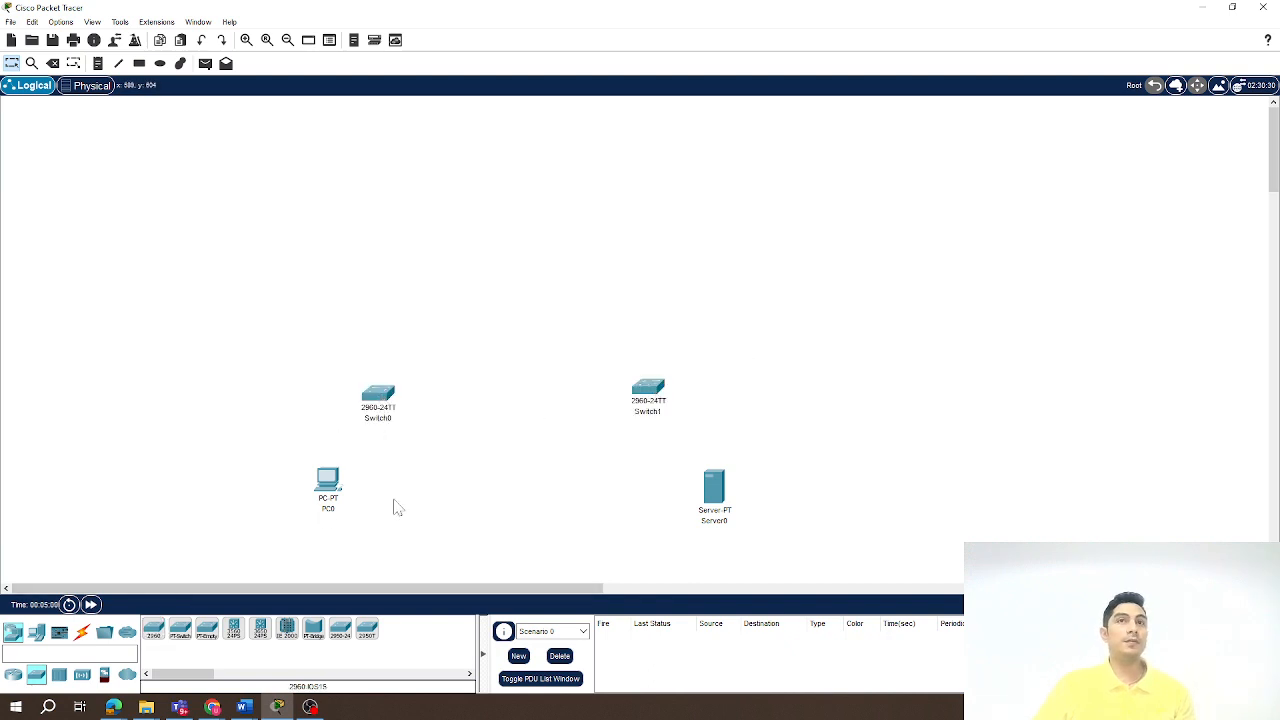
Place an ISR4331 router above and midway between the two switches
{"action": "left_click", "coordinate": [13, 675]}
{"action": "left_click", "coordinate": [153, 629]}
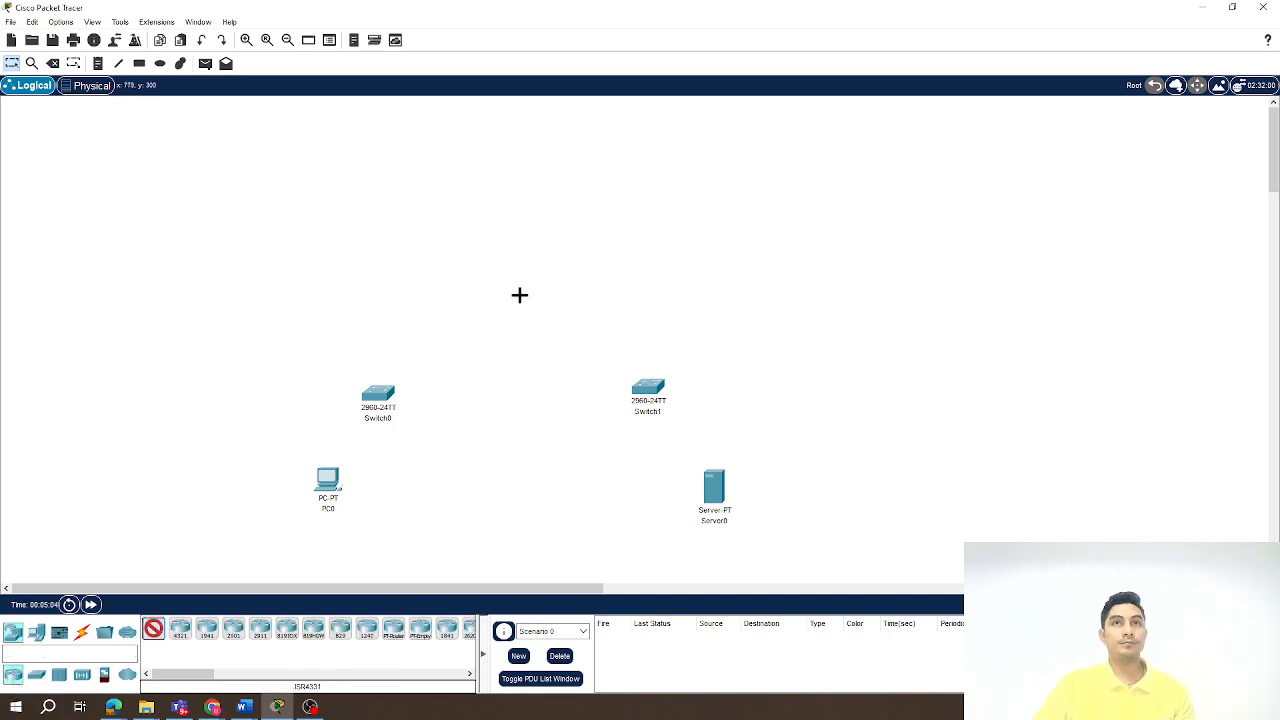
{"action": "left_click", "coordinate": [520, 297]}
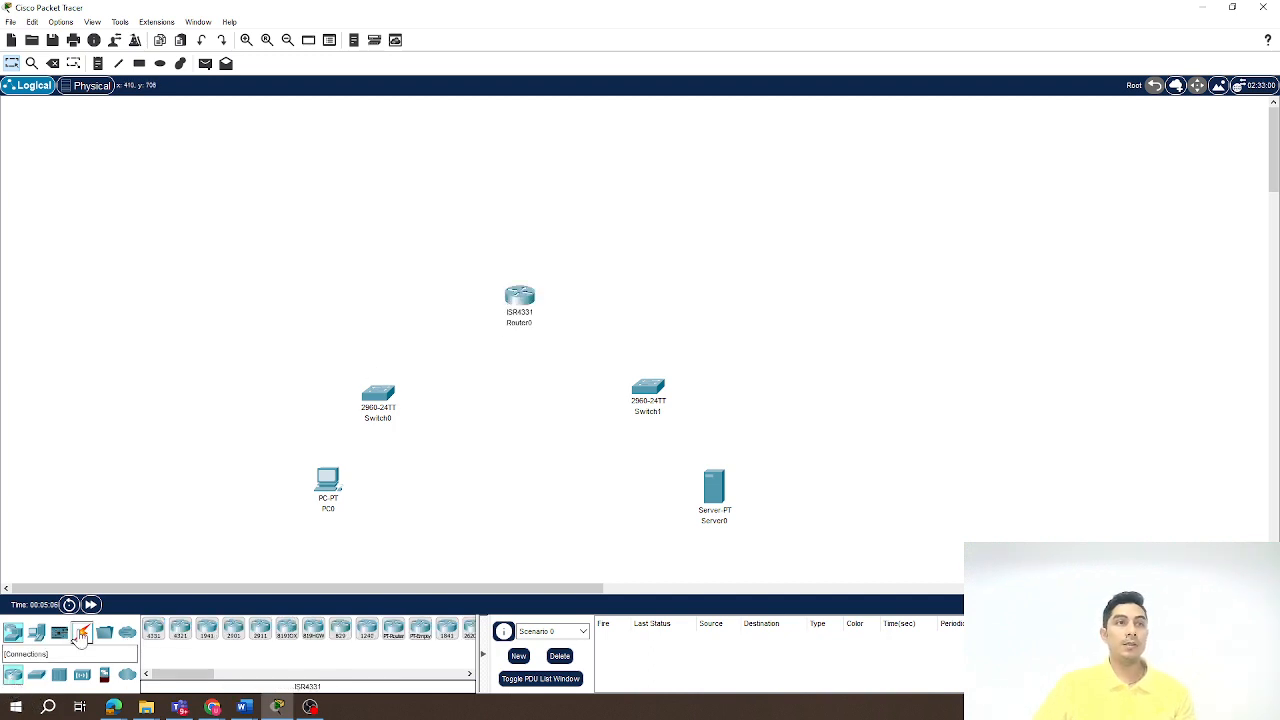
Connect PC0's FastEthernet0 to Switch0's FastEthernet0/1 with a copper straight-through cable
{"action": "left_click", "coordinate": [82, 632]}
{"action": "left_click", "coordinate": [328, 482]}
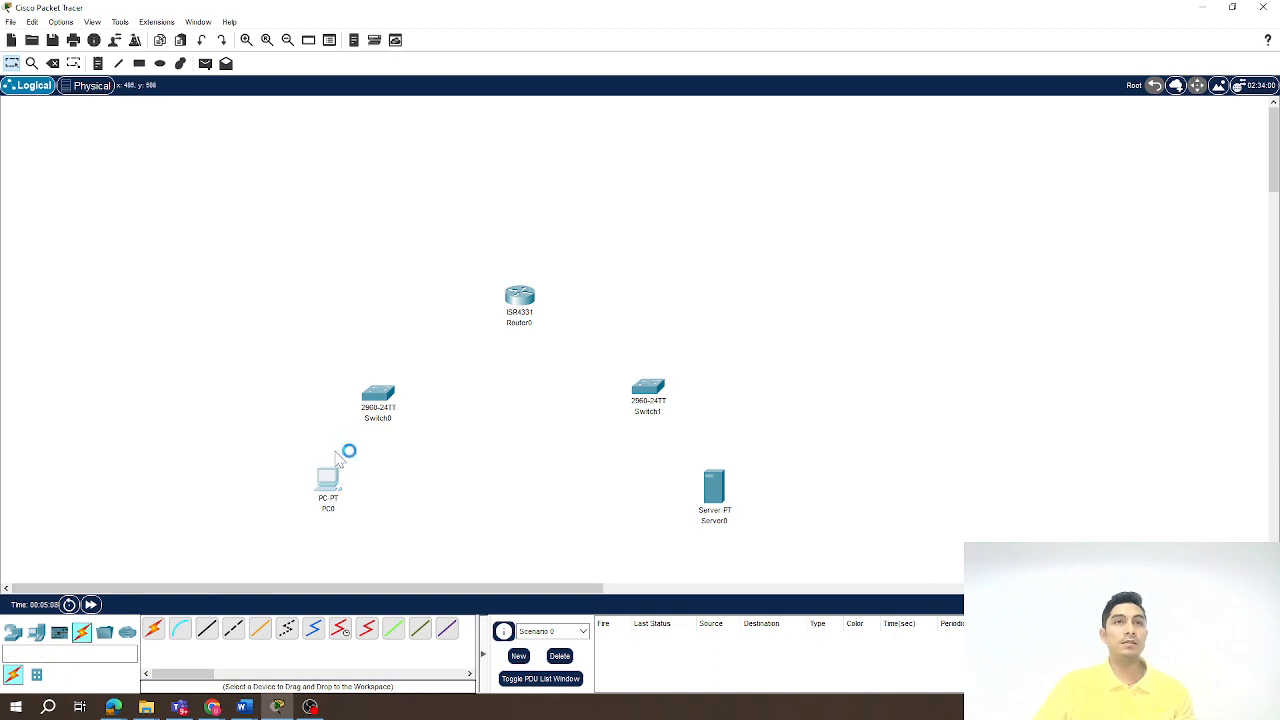
{"action": "left_click", "coordinate": [899, 153]}
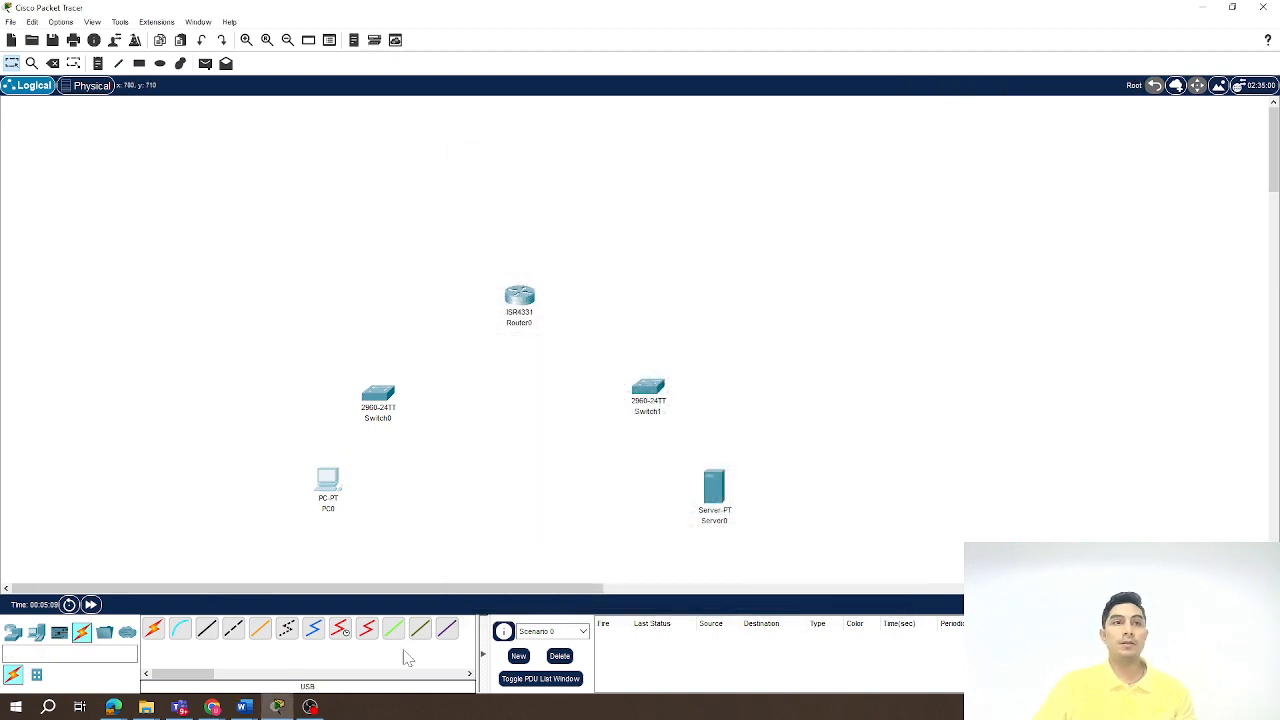
{"action": "left_click", "coordinate": [207, 628]}
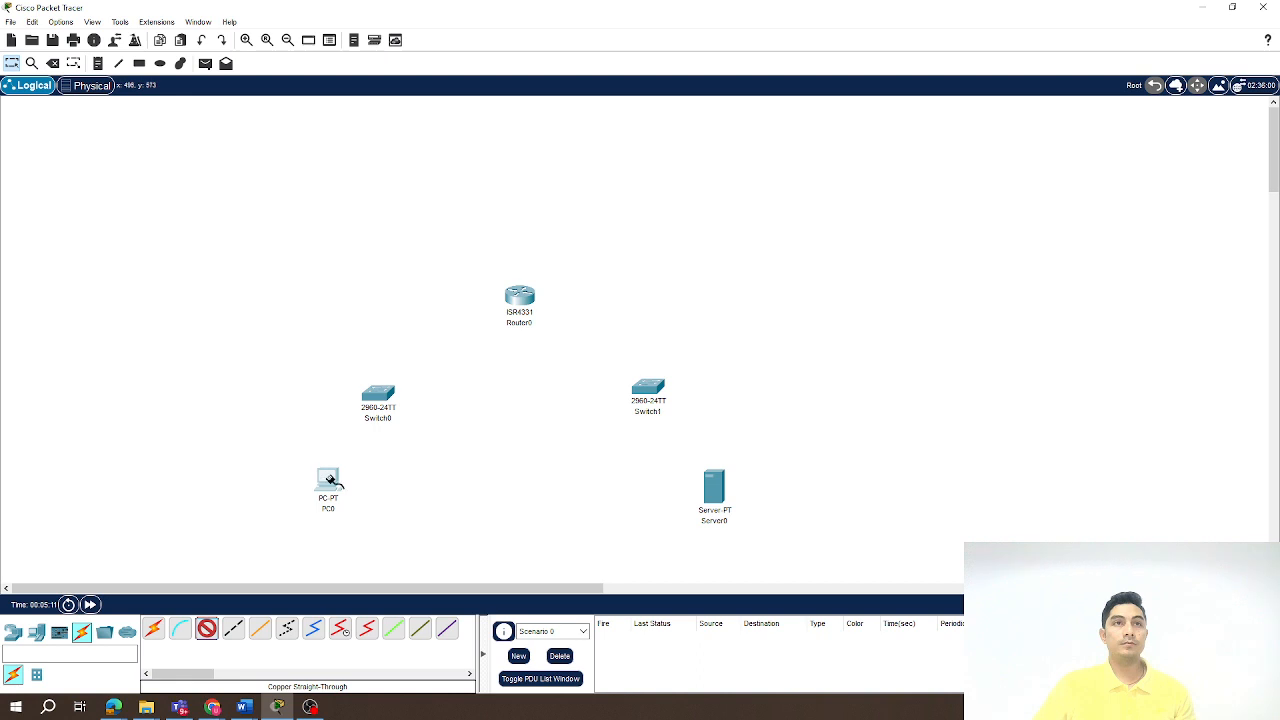
{"action": "left_click", "coordinate": [333, 487]}
{"action": "left_click", "coordinate": [372, 529]}
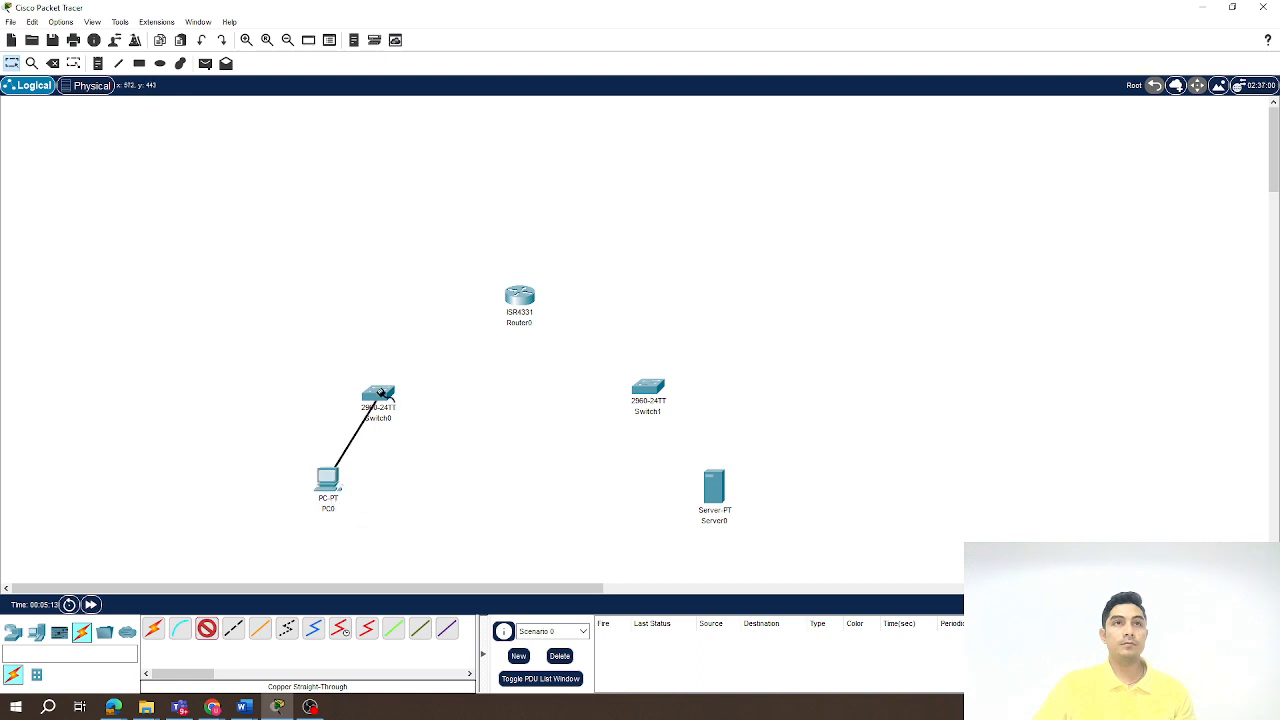
{"action": "left_click", "coordinate": [382, 394]}
{"action": "left_click", "coordinate": [457, 33]}
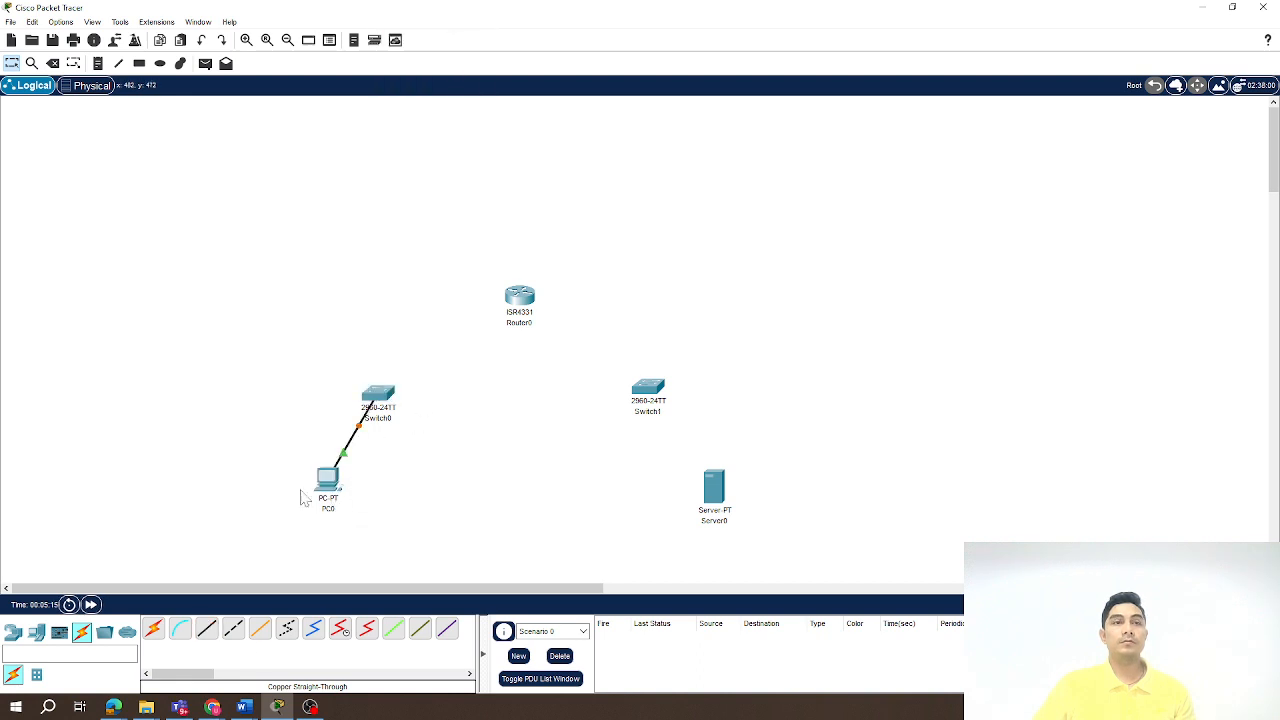
Run a copper straight-through cable from Switch0's GigabitEthernet0/1 to Router0
{"action": "left_click", "coordinate": [207, 628]}
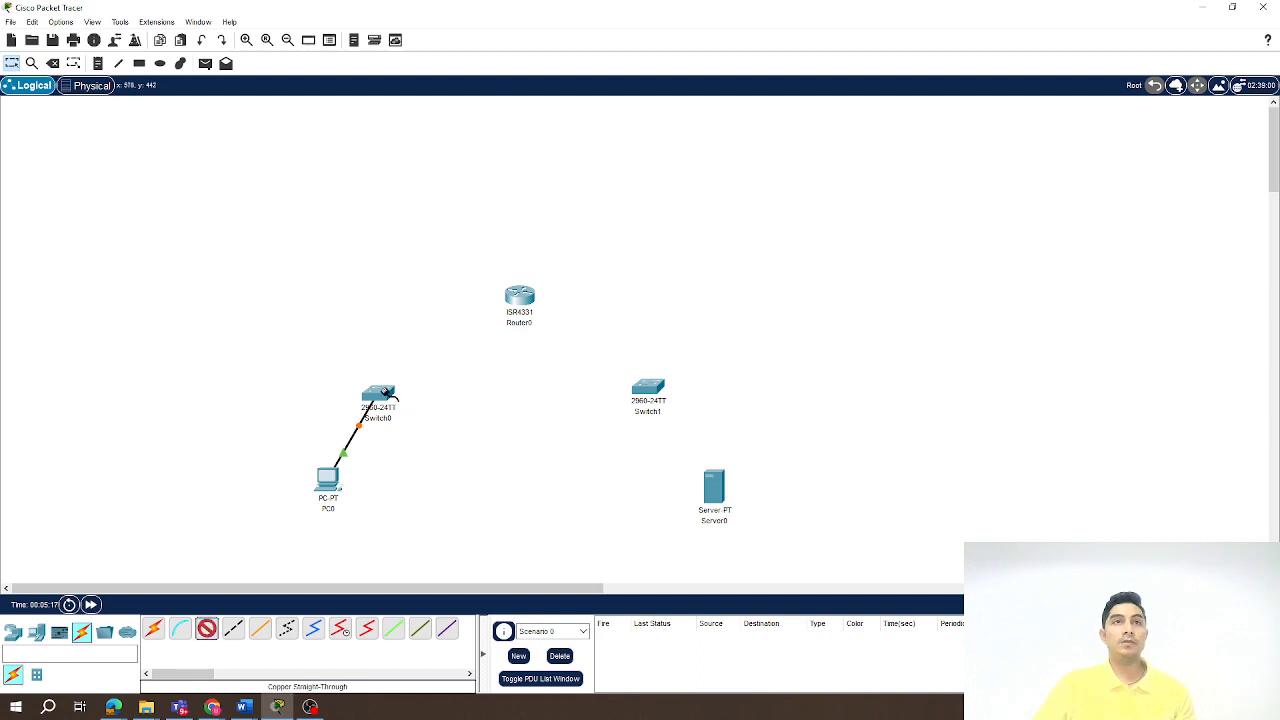
{"action": "left_click", "coordinate": [396, 396]}
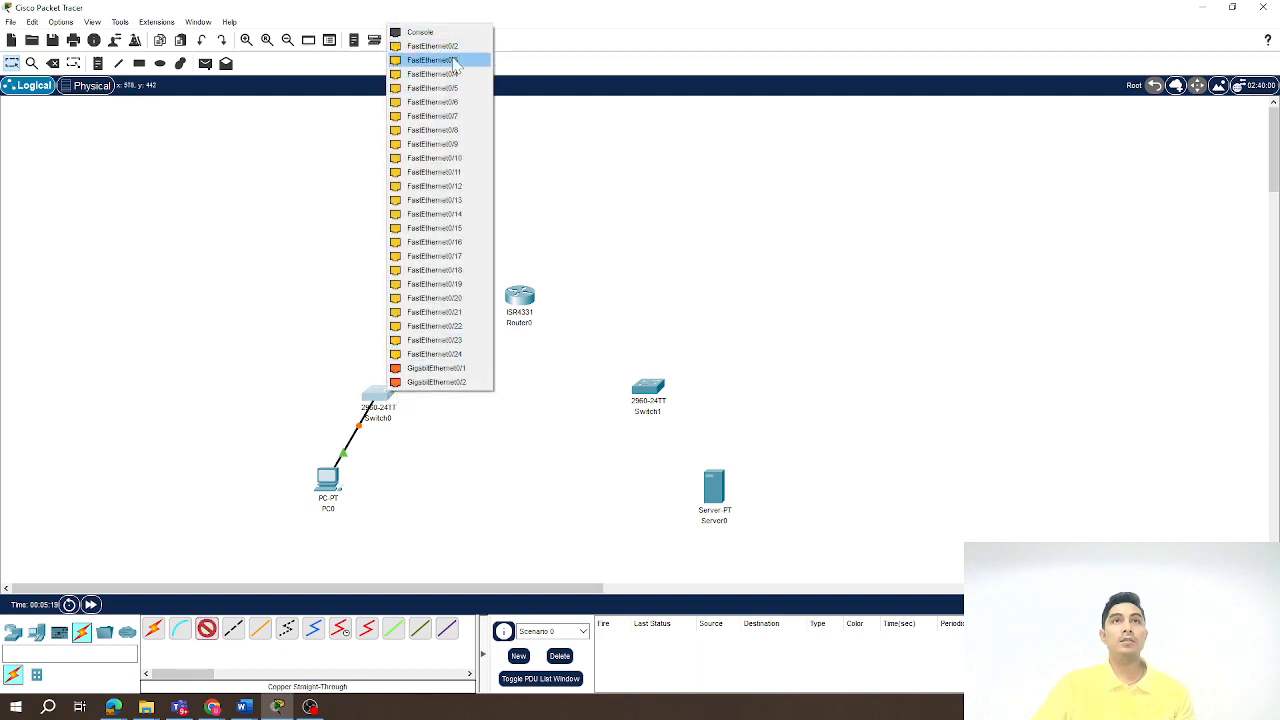
{"action": "left_click", "coordinate": [422, 368]}
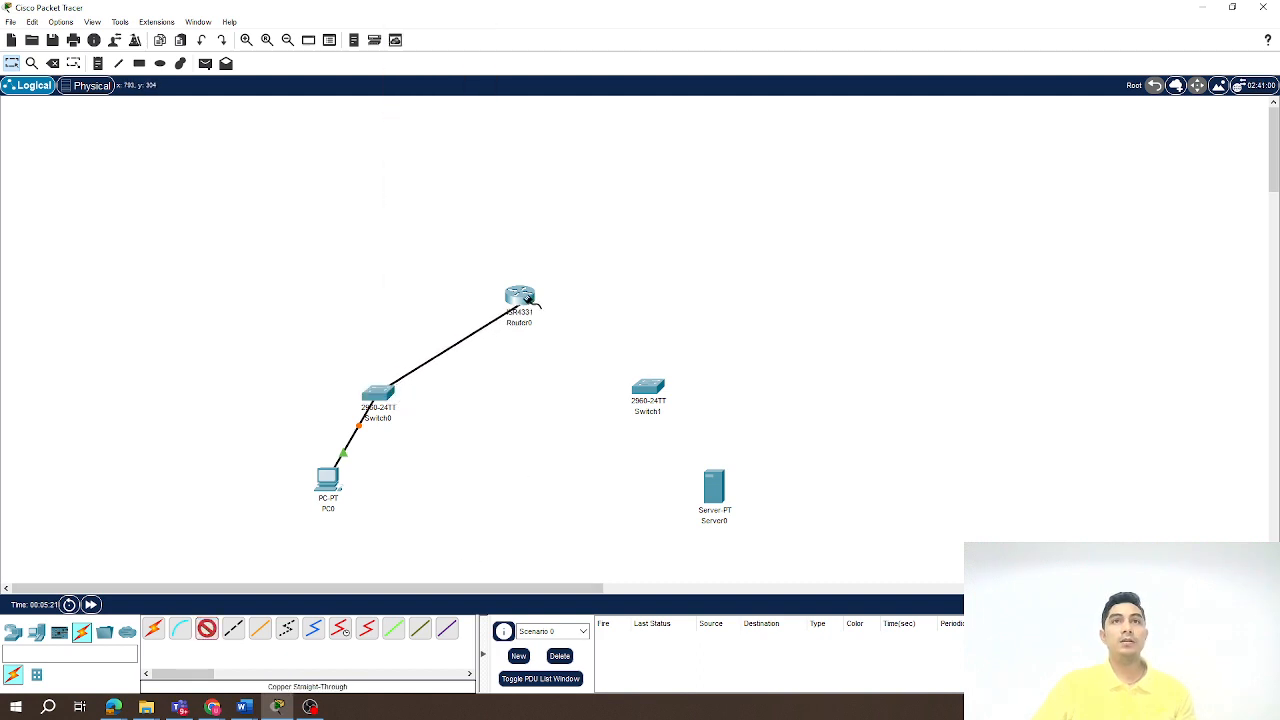
{"action": "left_click", "coordinate": [528, 299]}
{"action": "left_click", "coordinate": [570, 349]}
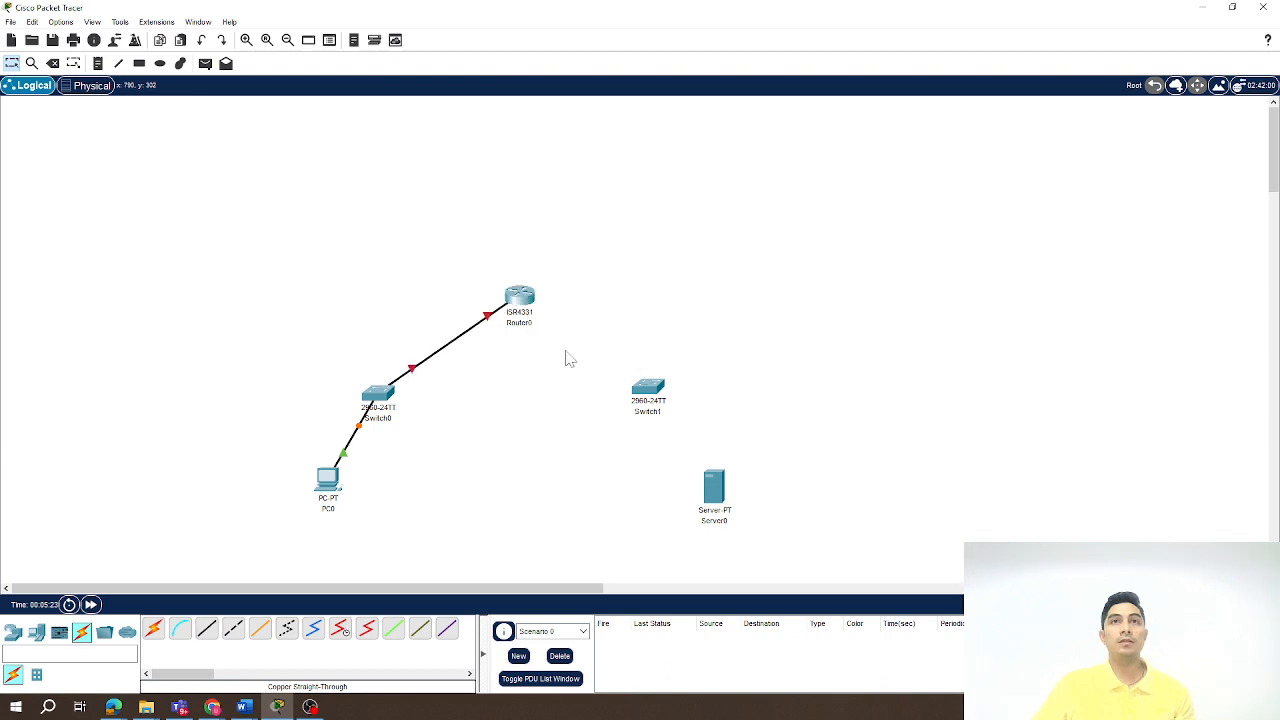
Connect Router0 to Switch1's GigabitEthernet0/1 with a copper straight-through cable
{"action": "left_click", "coordinate": [206, 628]}
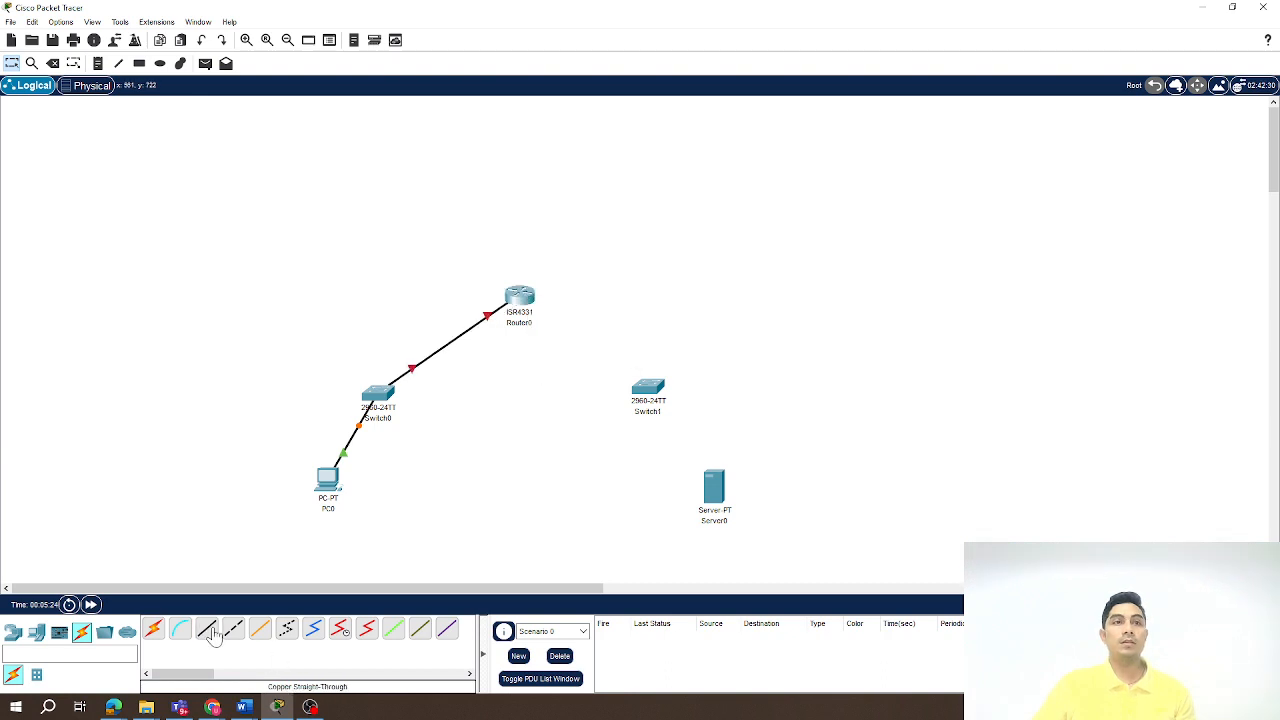
{"action": "left_click", "coordinate": [522, 301]}
{"action": "left_click", "coordinate": [556, 350]}
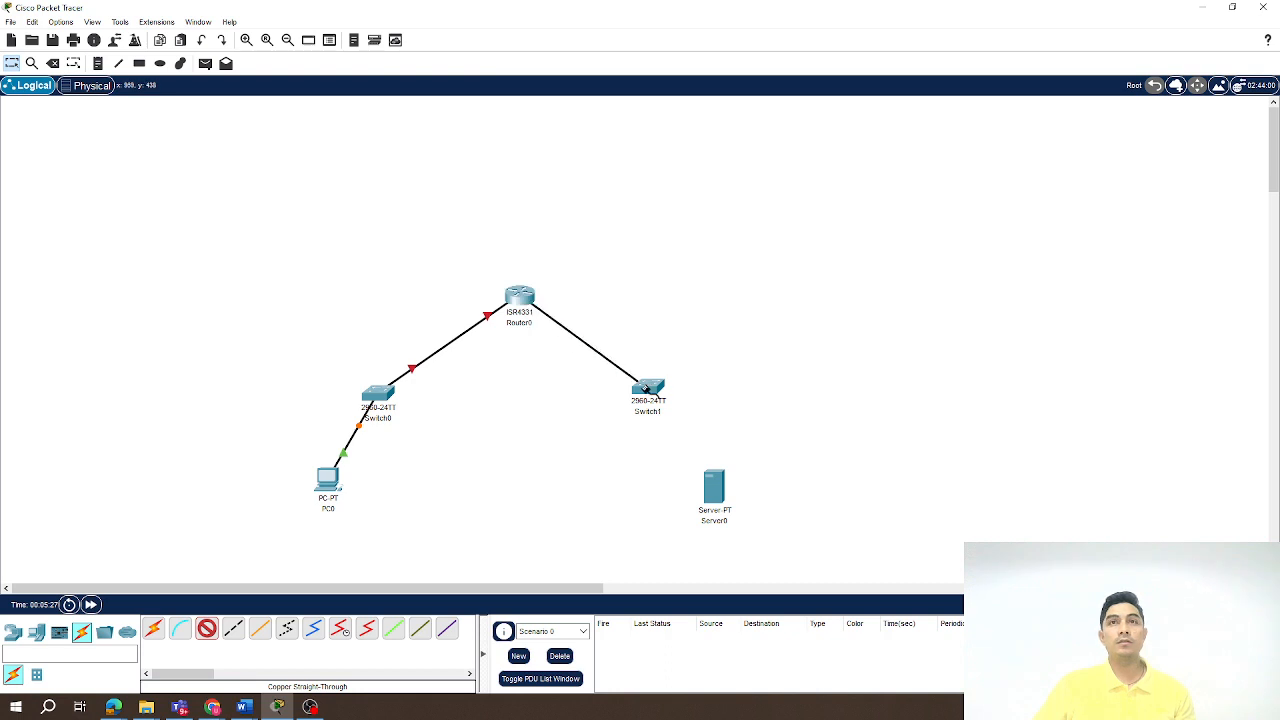
{"action": "left_click", "coordinate": [650, 394]}
{"action": "left_click", "coordinate": [700, 366]}
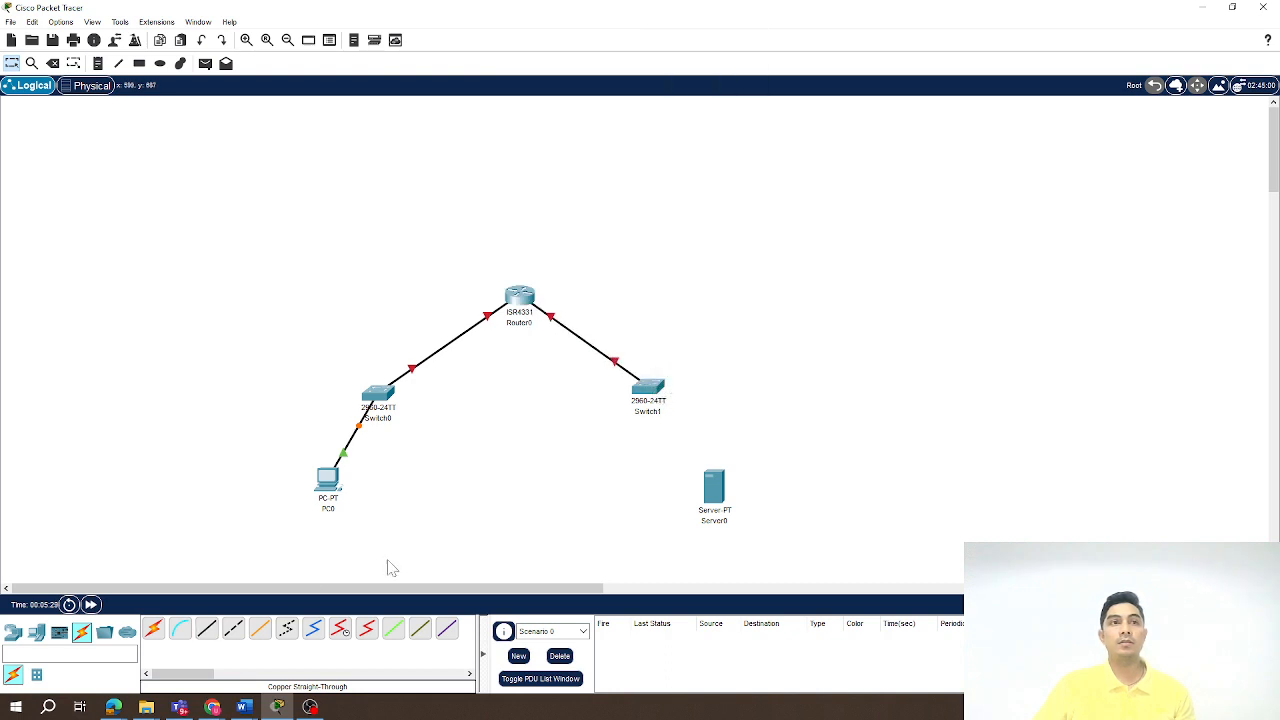
Cable Server0 to Switch1's FastEthernet0/1 with a copper straight-through connection
{"action": "left_click", "coordinate": [719, 487]}
{"action": "left_click", "coordinate": [757, 497]}
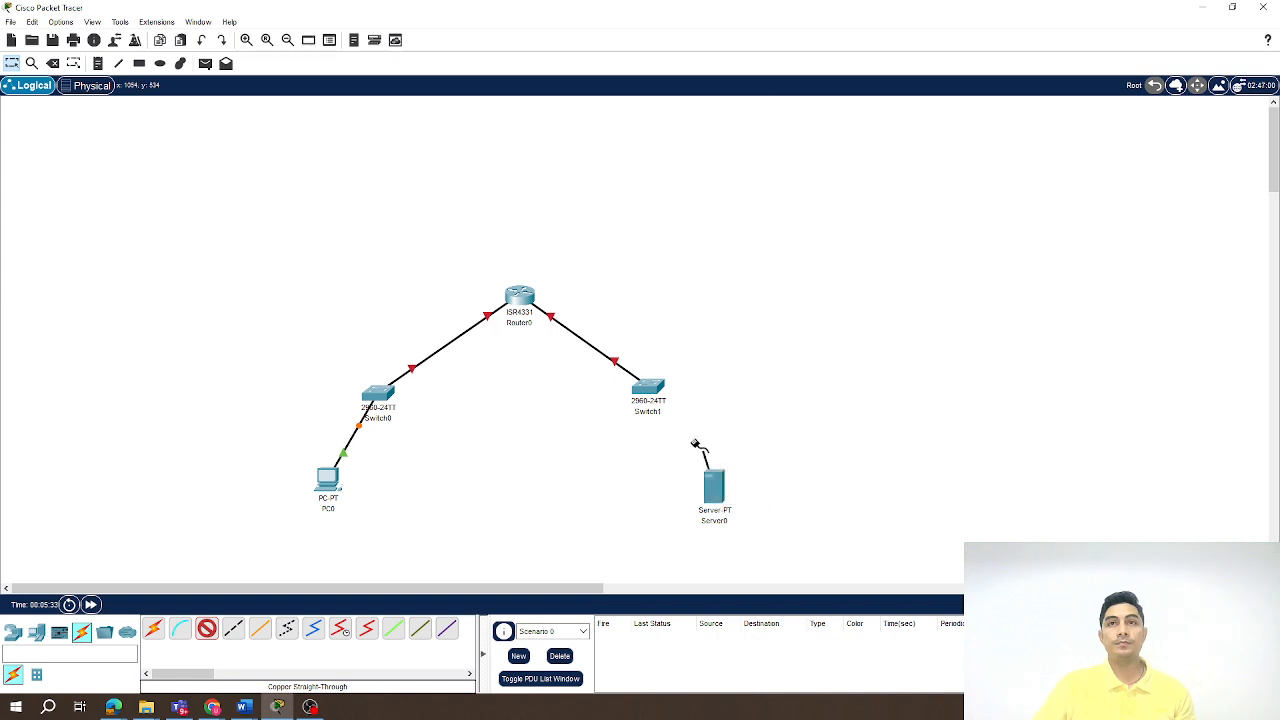
{"action": "left_click", "coordinate": [652, 390]}
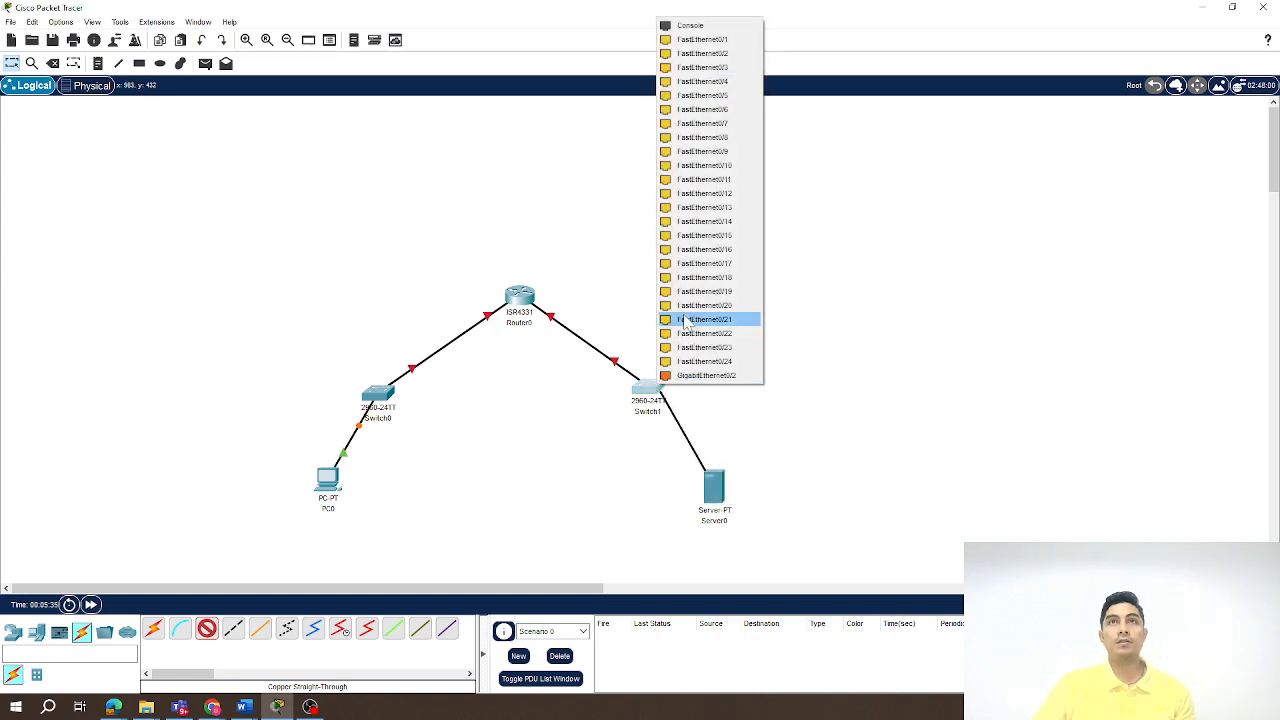
{"action": "left_click", "coordinate": [690, 40]}
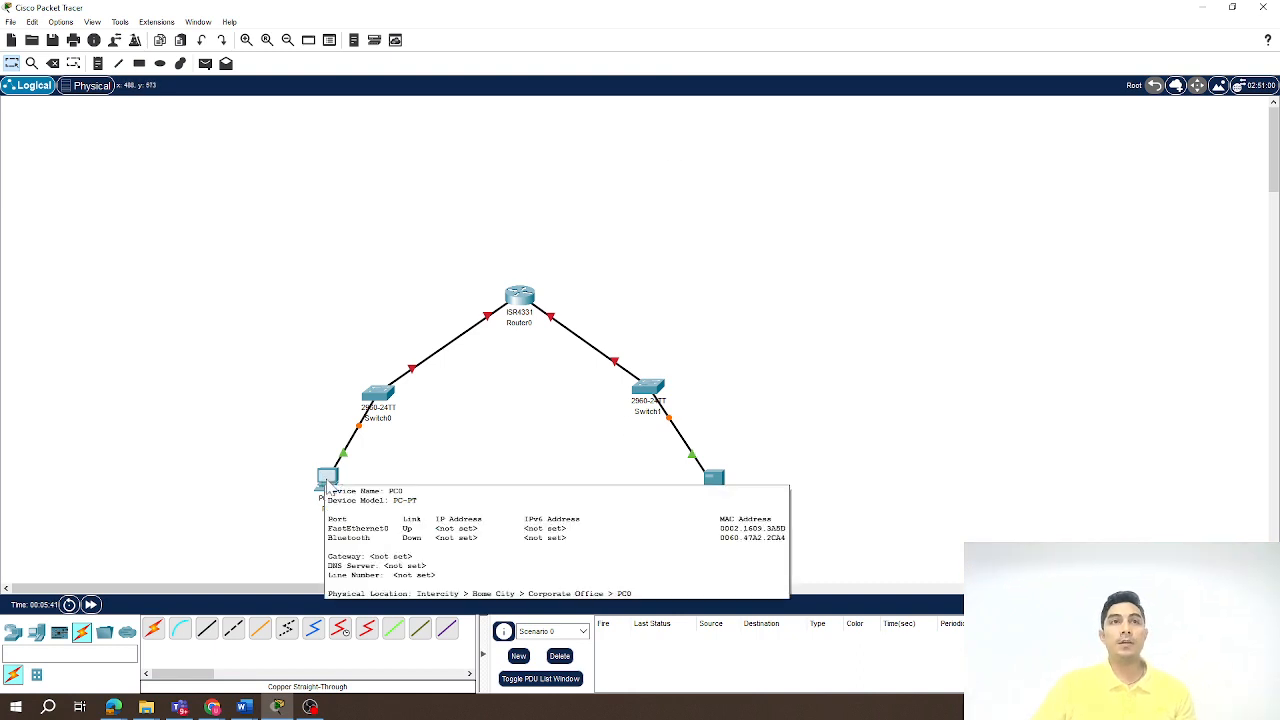
Give PC0 the static IPv4 address 192.168.1.1 with subnet mask 255.255.255.0
{"action": "left_click", "coordinate": [327, 480]}
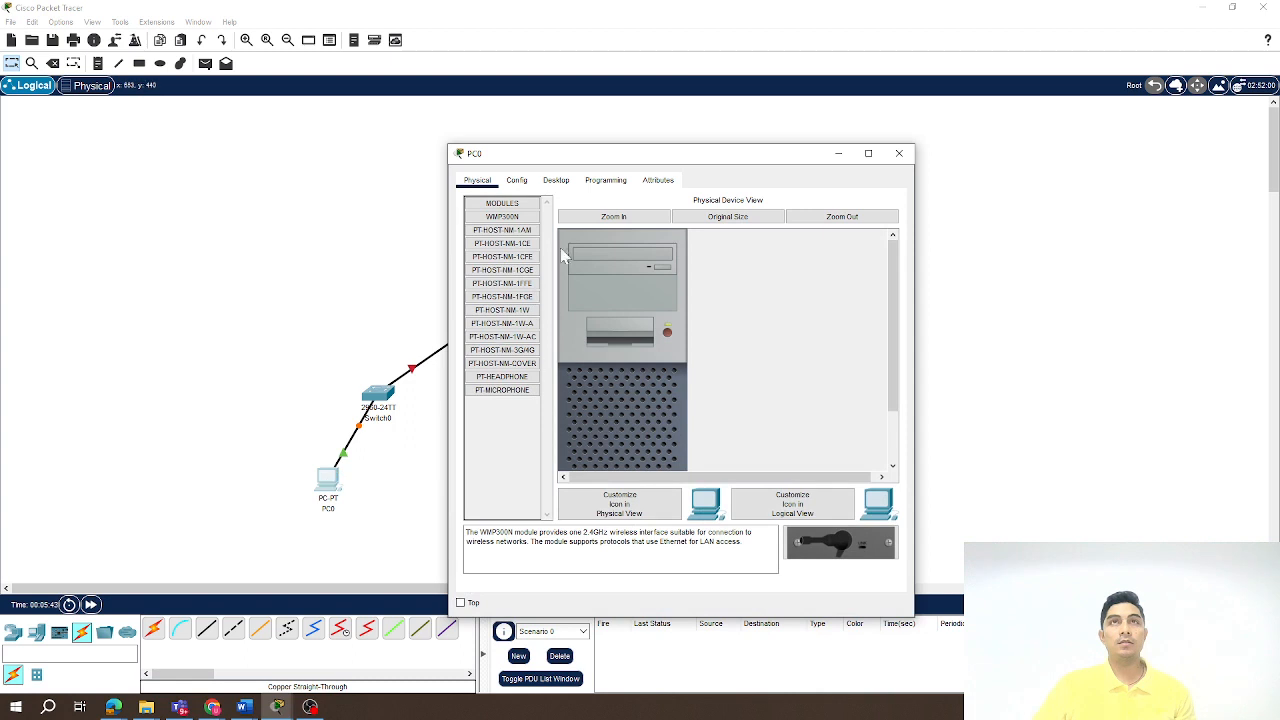
{"action": "left_click", "coordinate": [557, 181]}
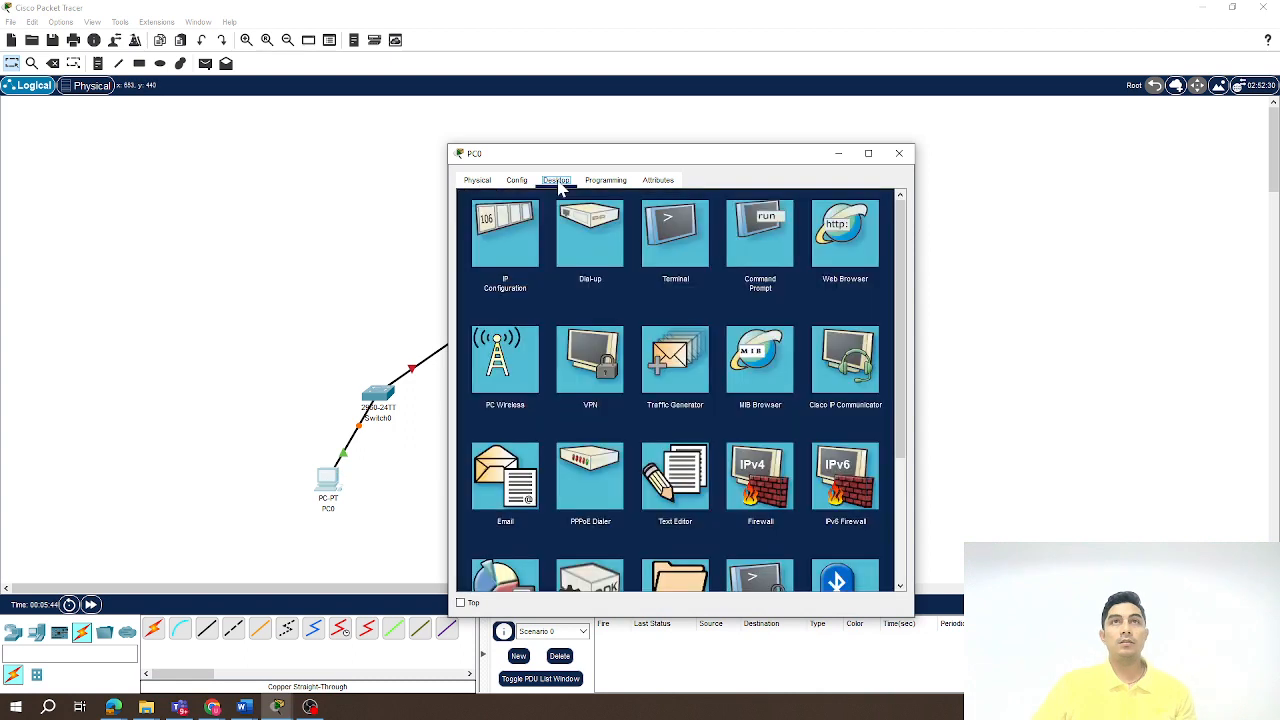
{"action": "left_click", "coordinate": [518, 230]}
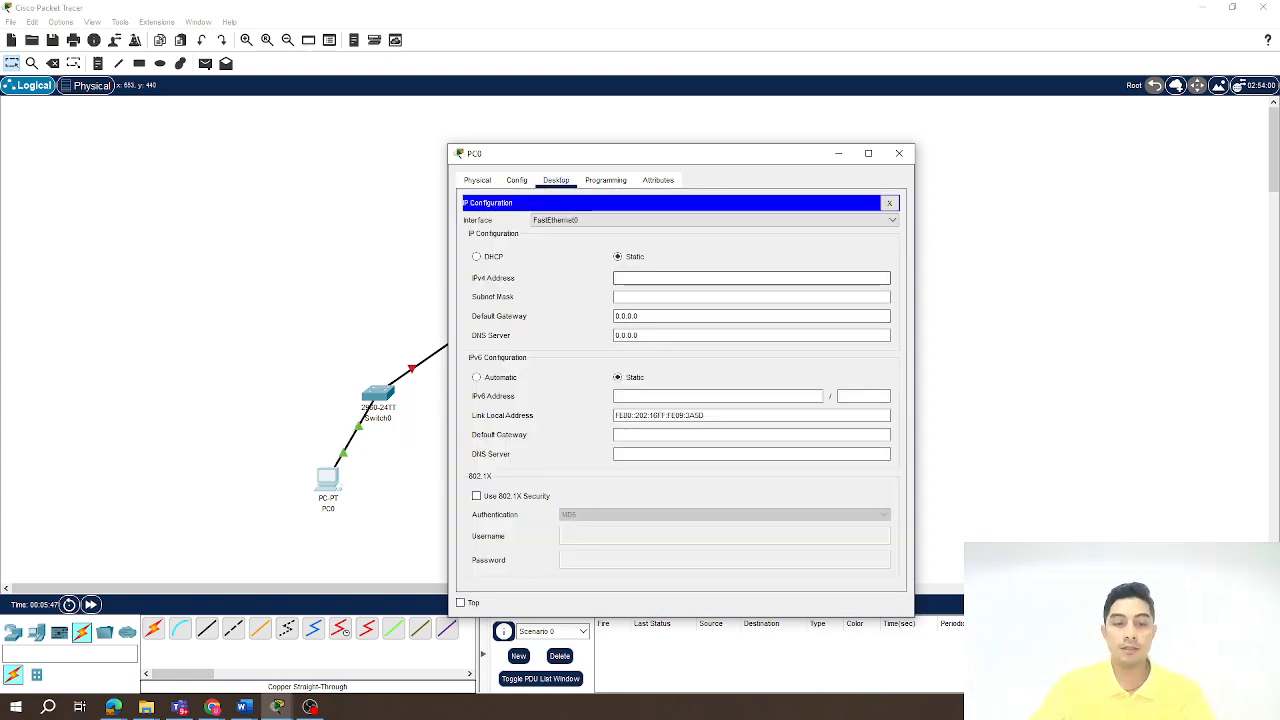
{"action": "type", "text": "192"}
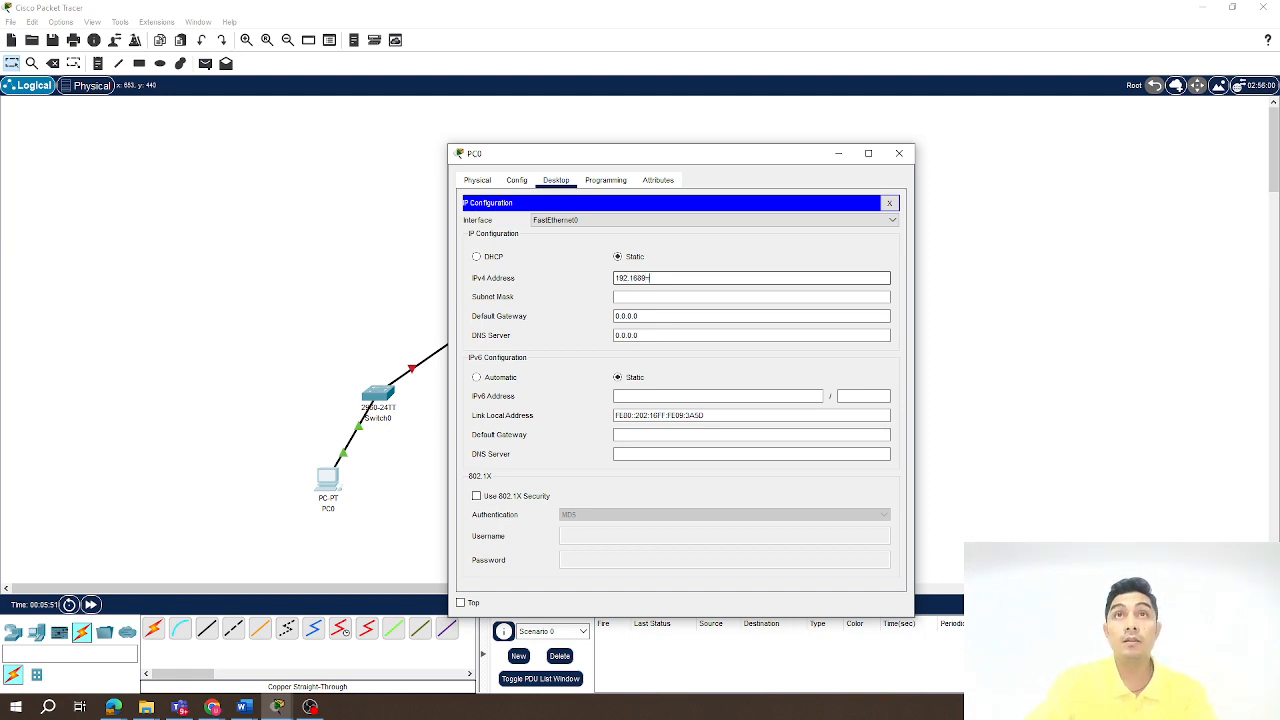
{"action": "type", "text": ".168.1"}
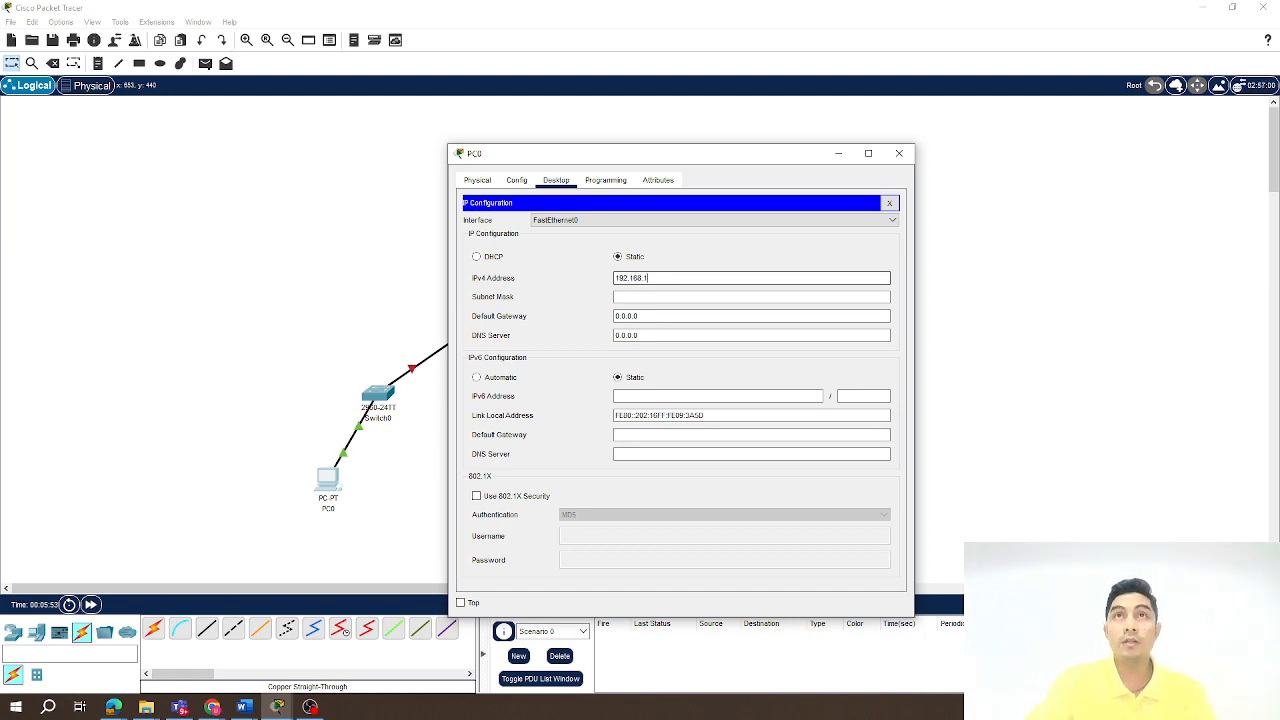
{"action": "type", "text": ".1"}
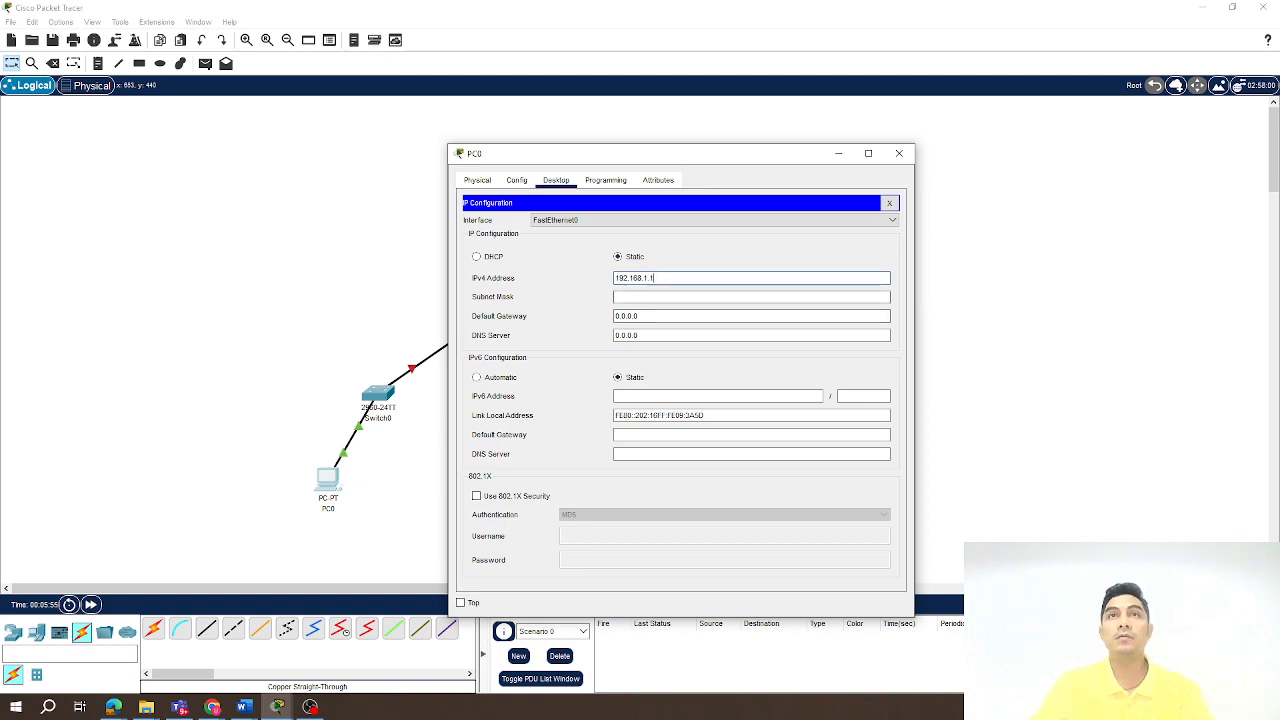
{"action": "key", "text": "Tab"}
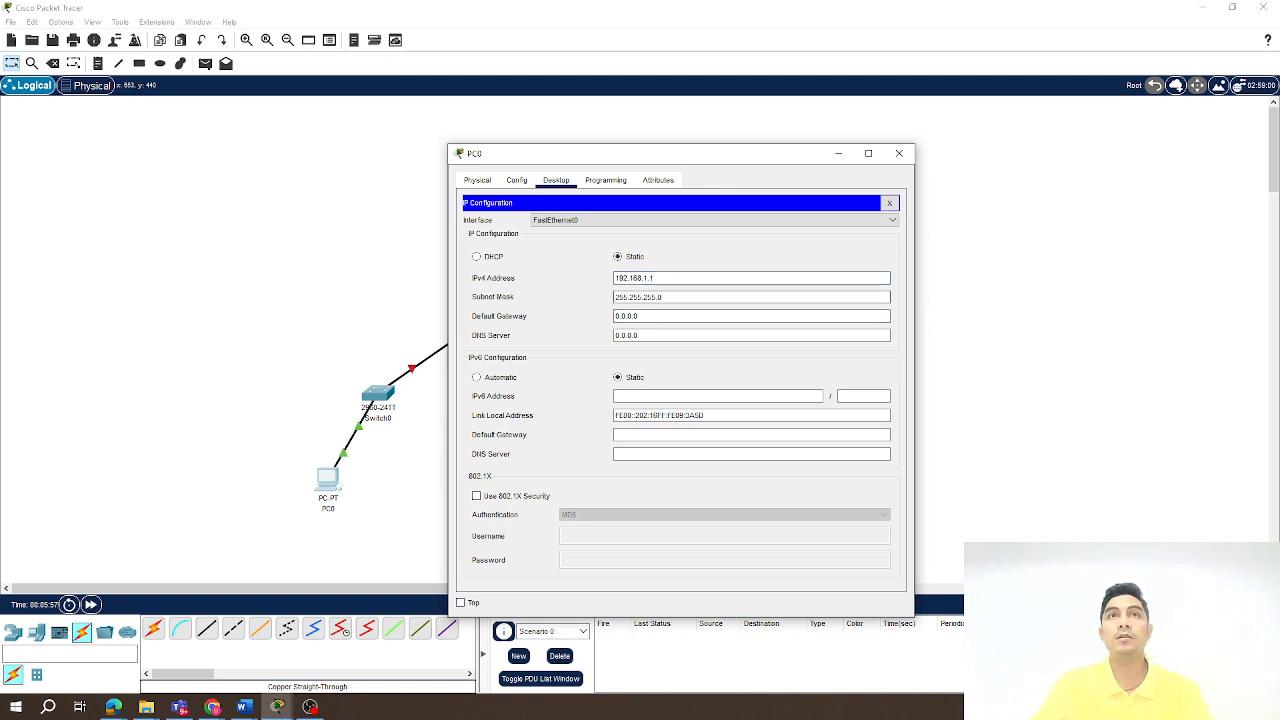
{"action": "key", "text": "Tab"}
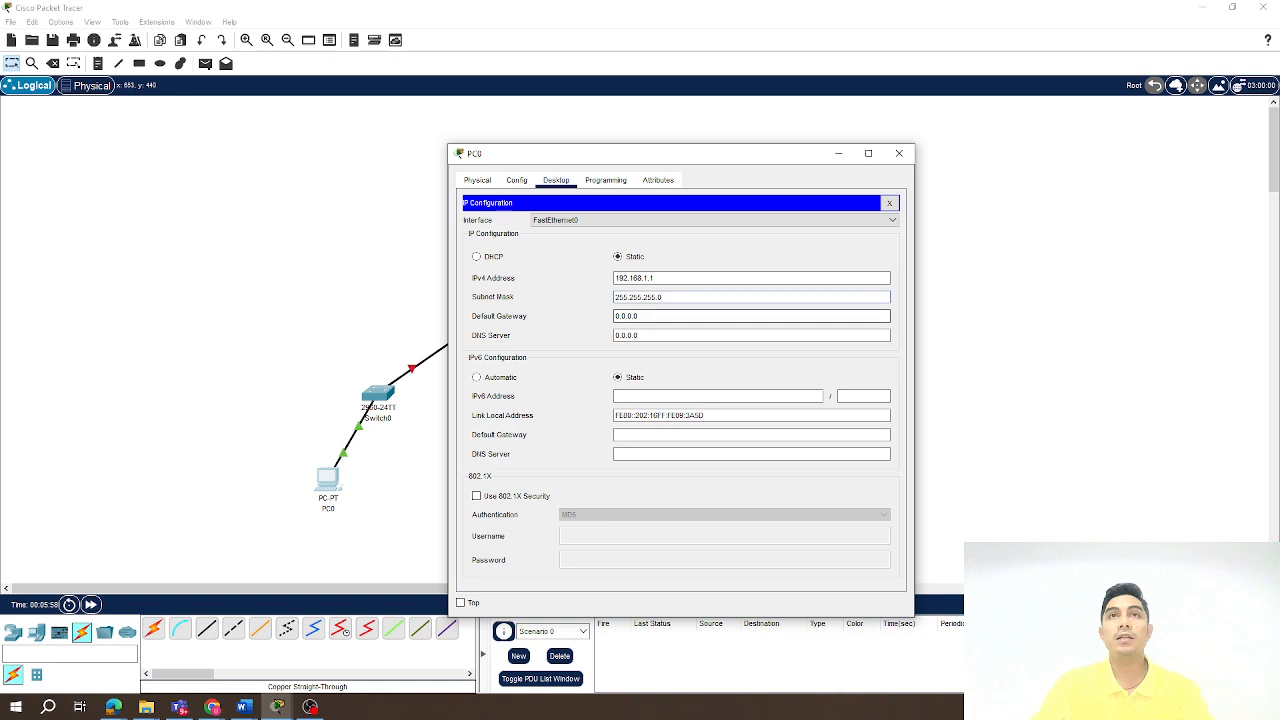
Set PC0's default gateway to 192.168.1.2 and close its configuration window
{"action": "left_click_drag", "start_coordinate": [633, 316], "coordinate": [613, 316]}
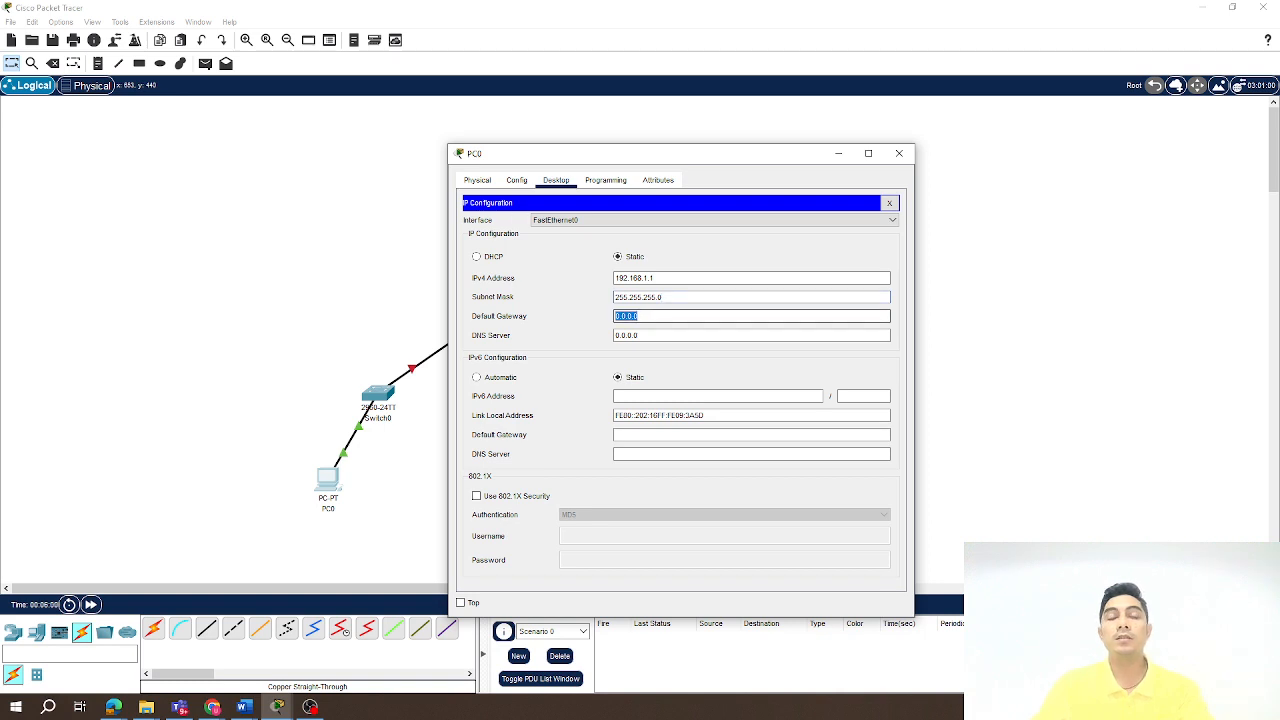
{"action": "type", "text": "192"}
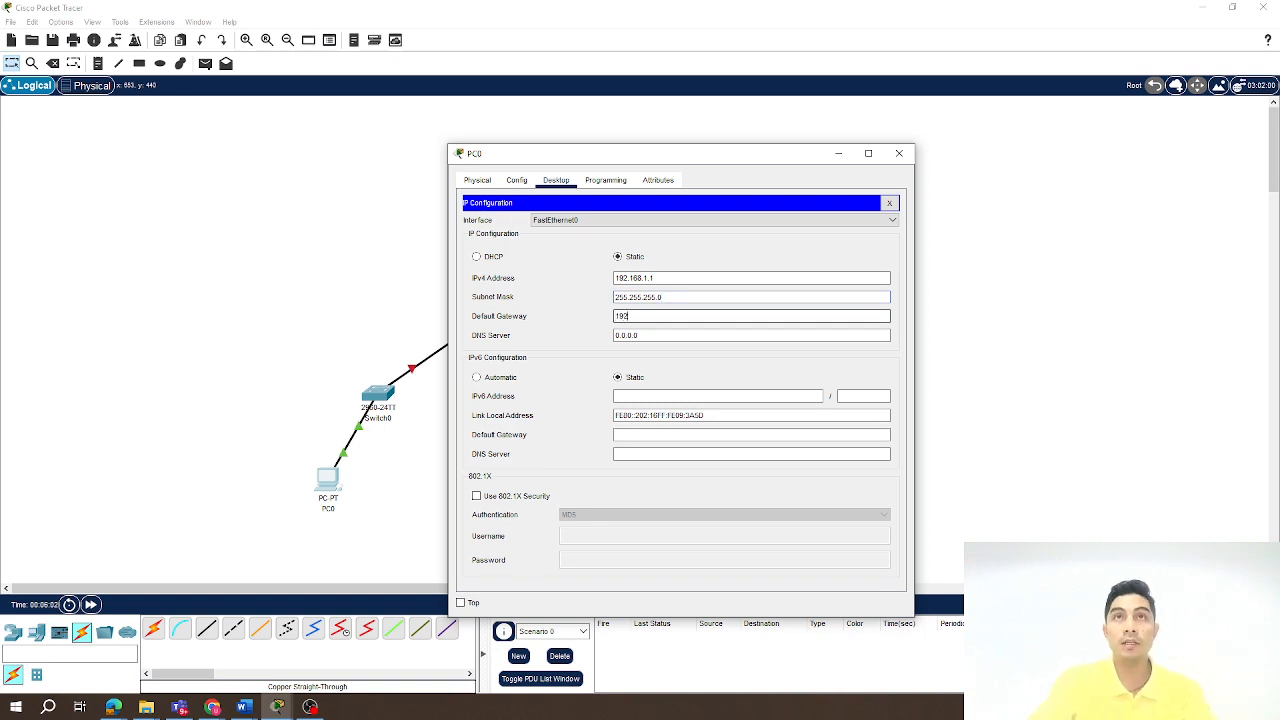
{"action": "type", "text": ".168.1.2"}
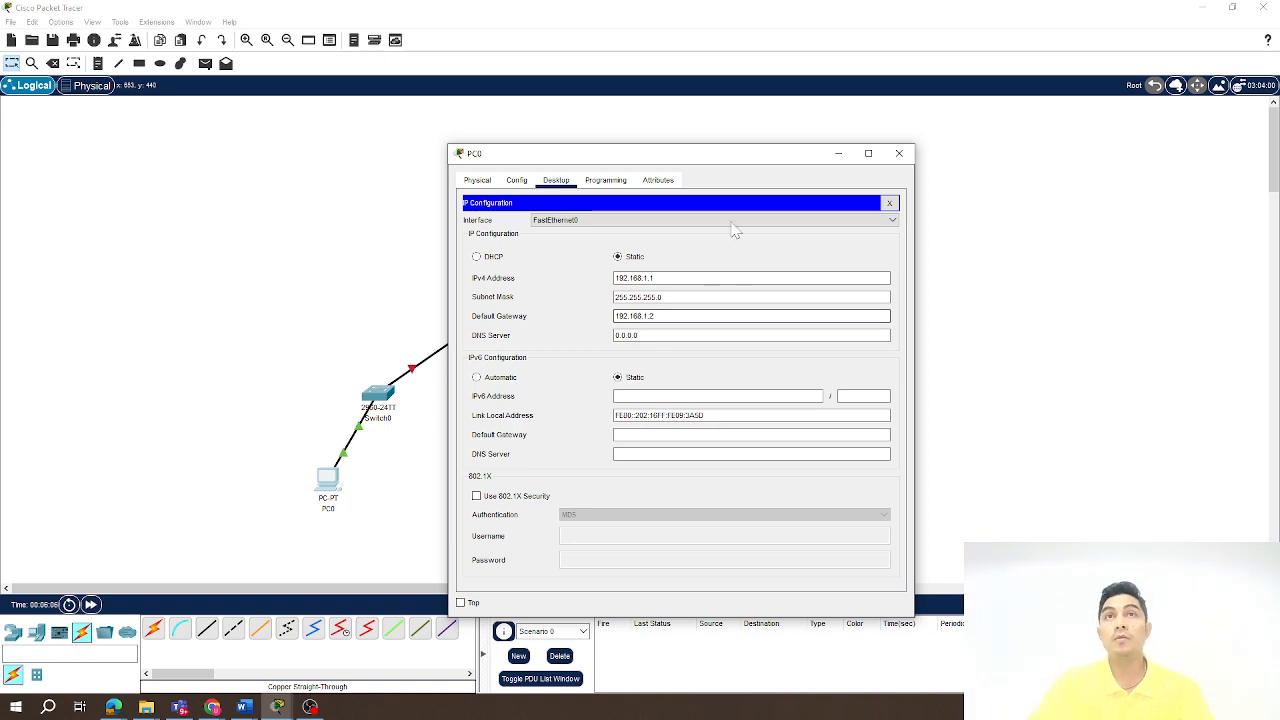
{"action": "left_click_drag", "start_coordinate": [716, 155], "coordinate": [964, 143]}
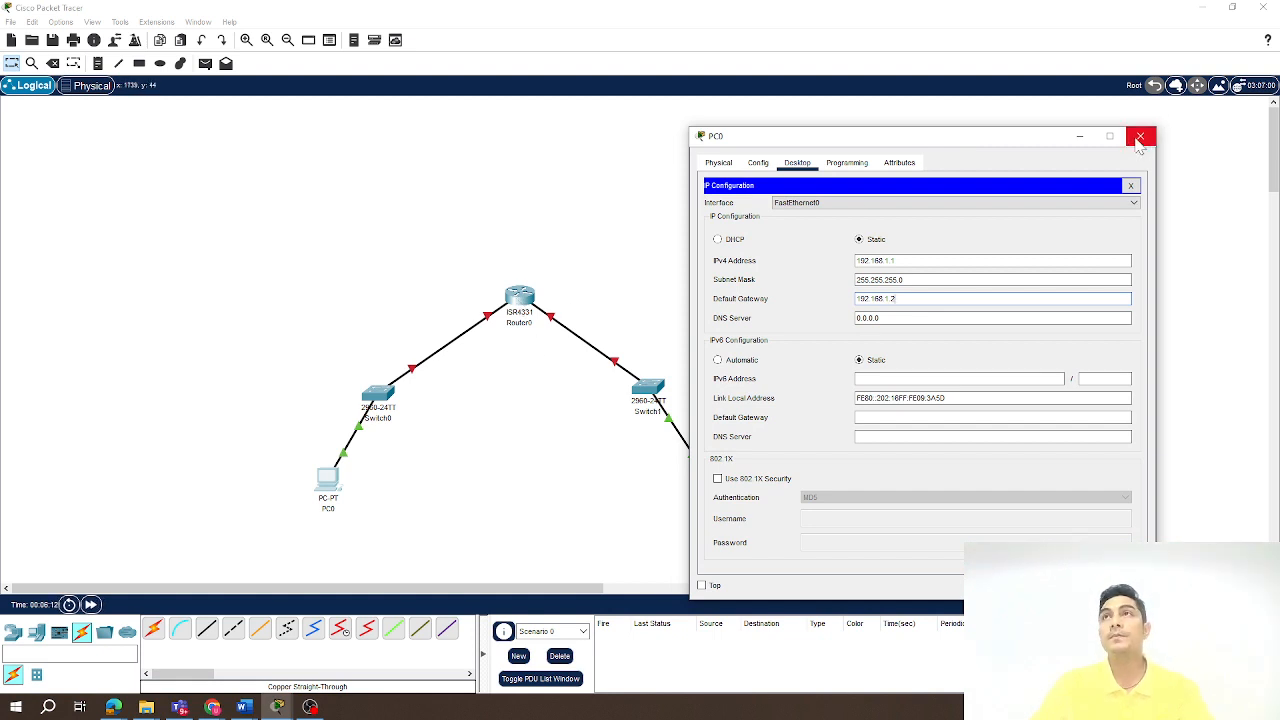
{"action": "left_click", "coordinate": [1141, 138]}
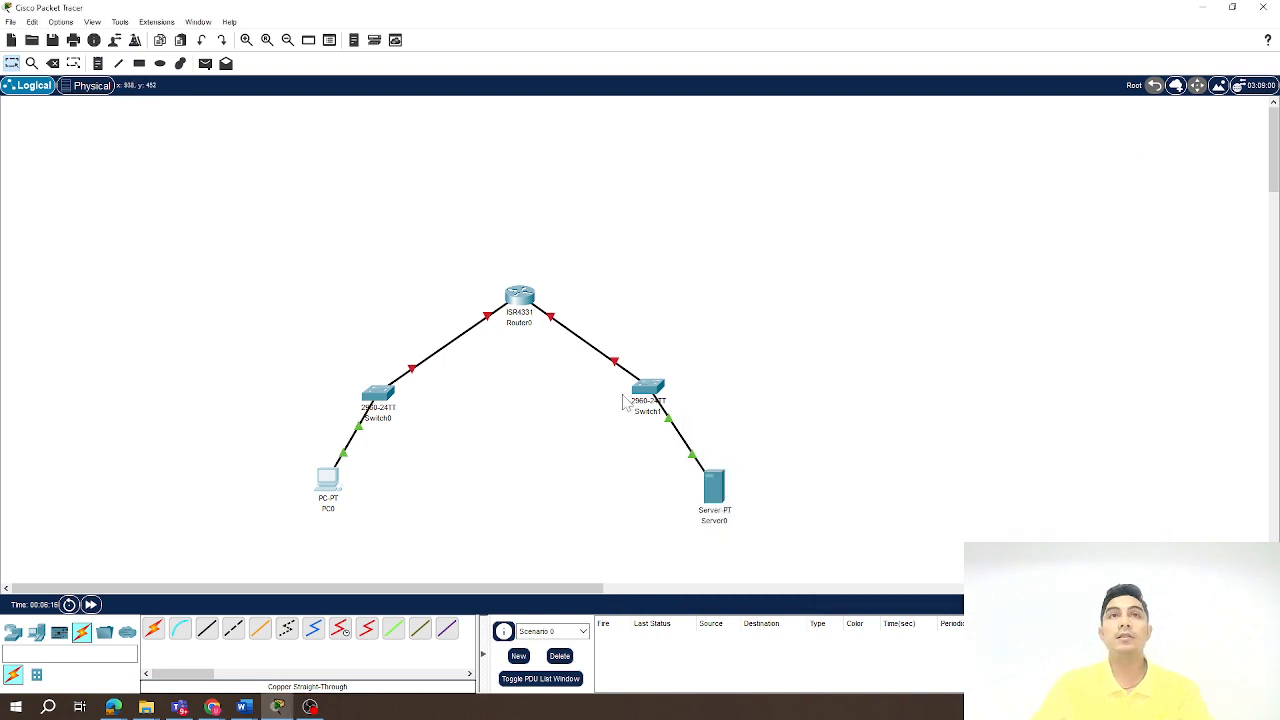
Assign Router0's GigabitEthernet0/0/0 interface the IPv4 address 192.168.1.2 with subnet mask 255.255.255.0 and switch the port on
{"action": "left_click", "coordinate": [519, 298]}
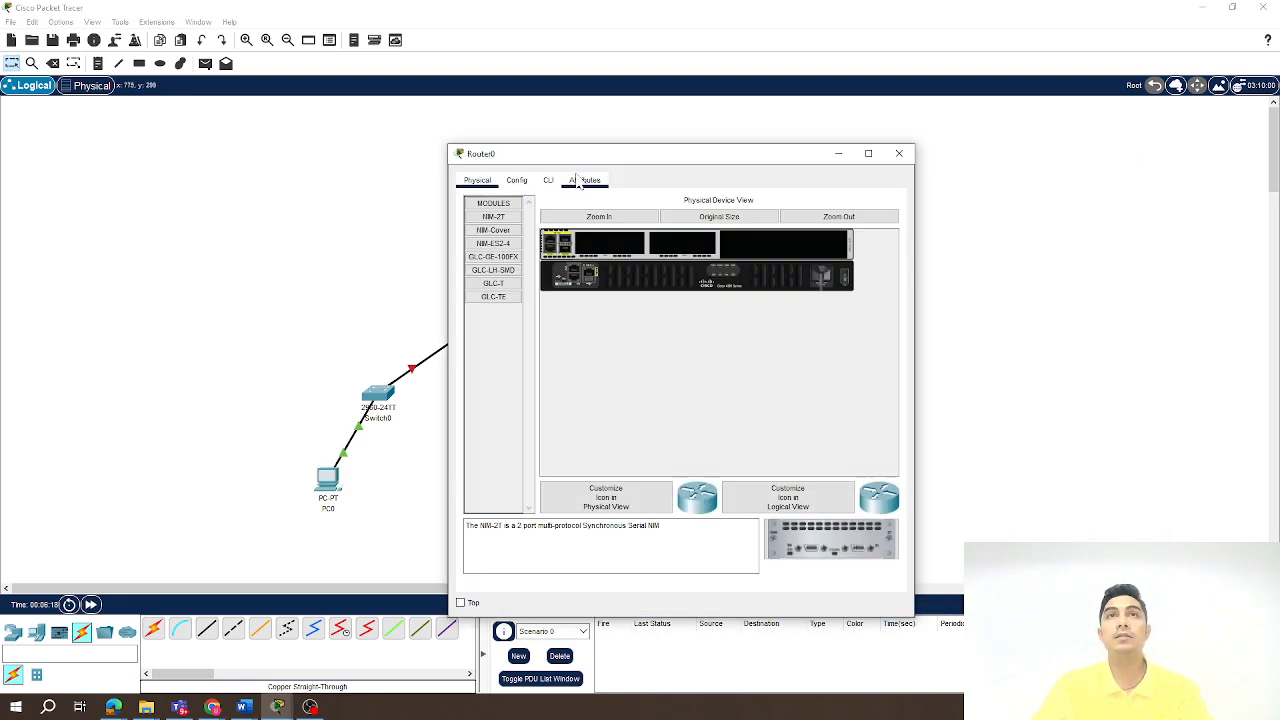
{"action": "left_click", "coordinate": [516, 181]}
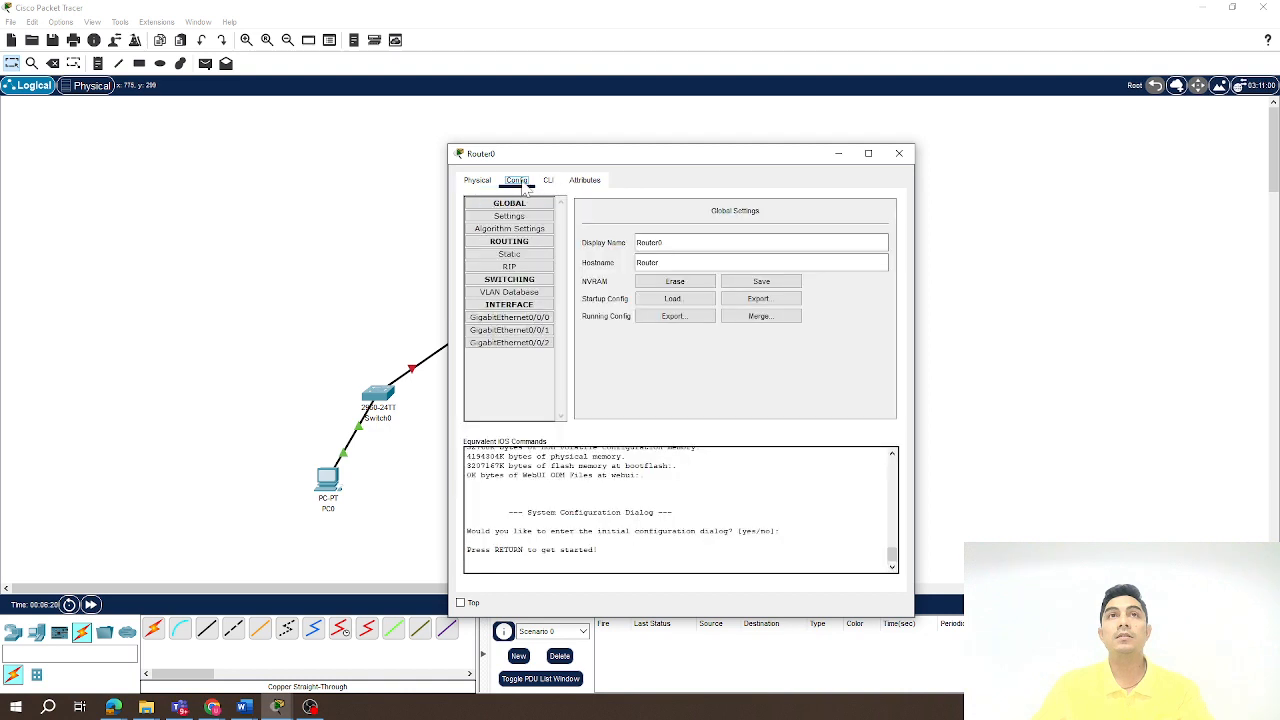
{"action": "left_click", "coordinate": [510, 317]}
{"action": "left_click", "coordinate": [783, 313]}
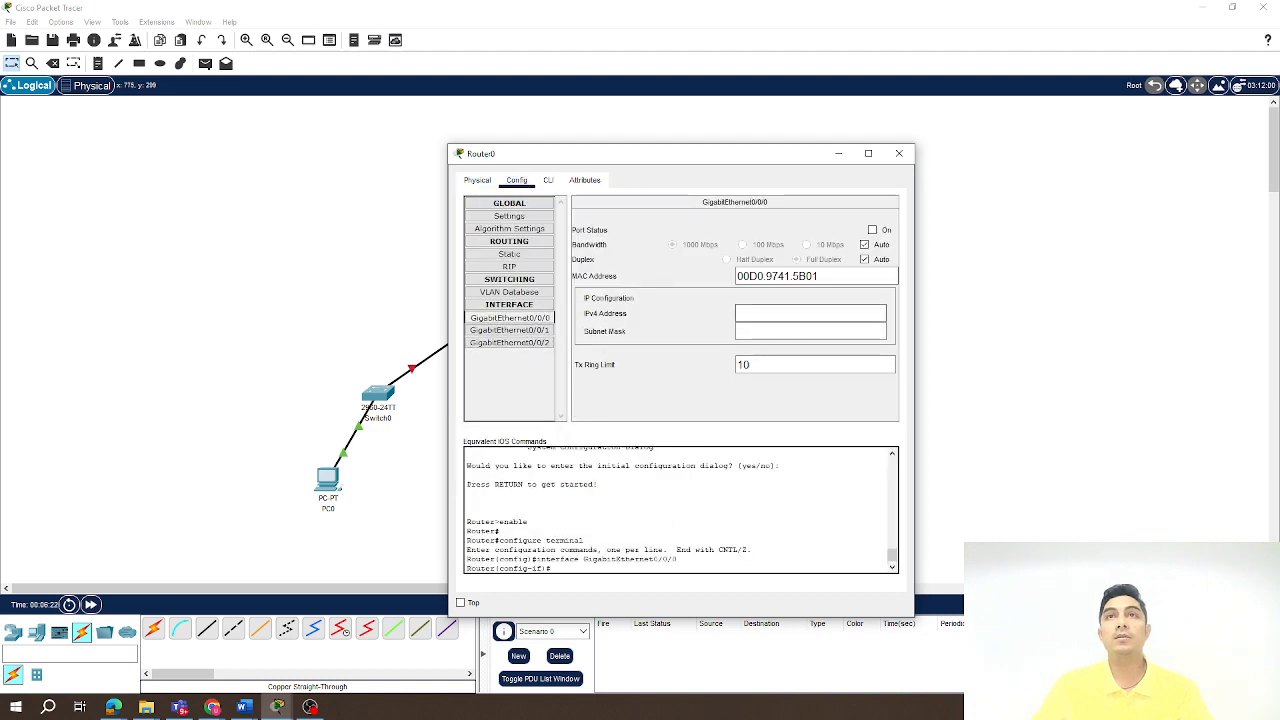
{"action": "type", "text": "192."}
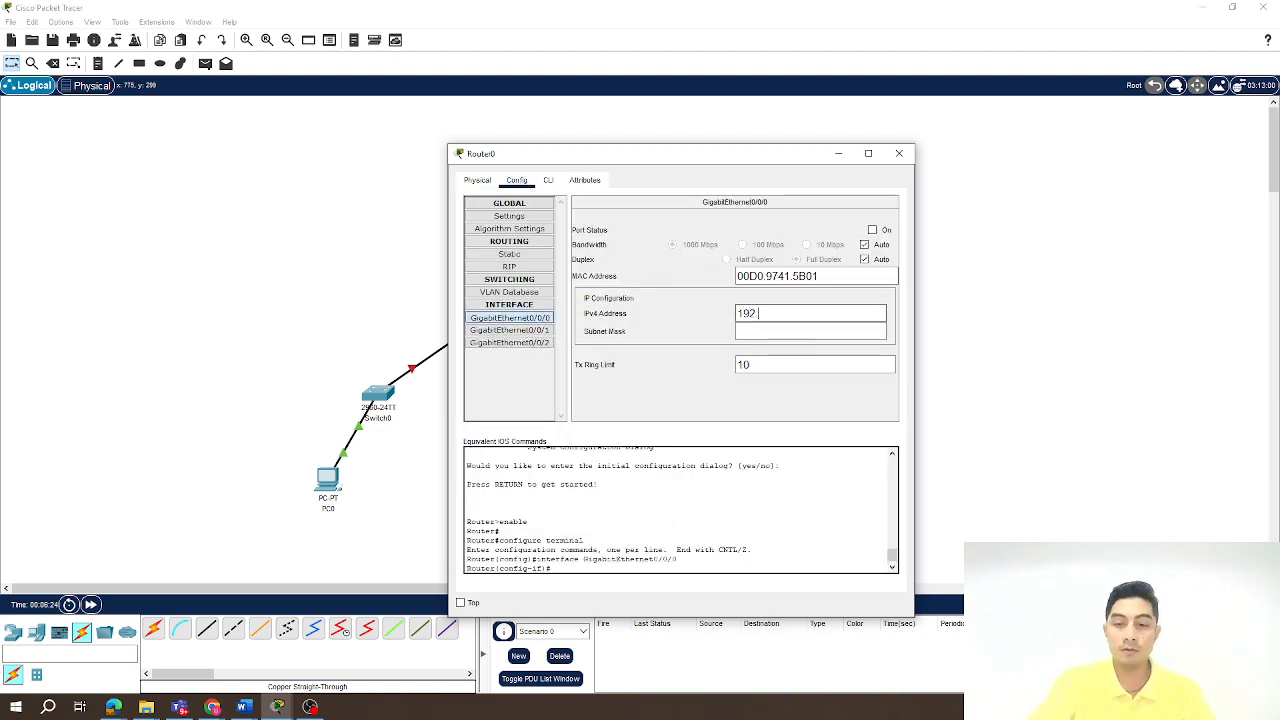
{"action": "type", "text": "16"}
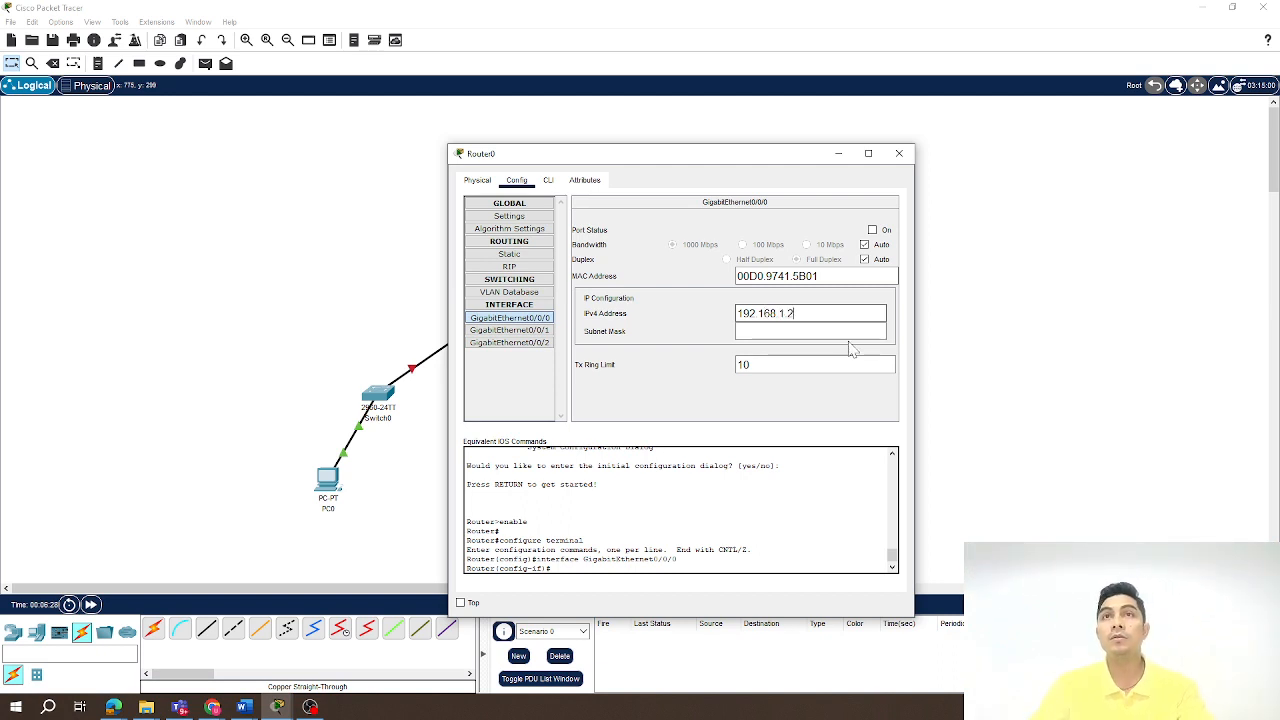
{"action": "type", "text": "8.1.2"}
{"action": "left_click", "coordinate": [812, 331]}
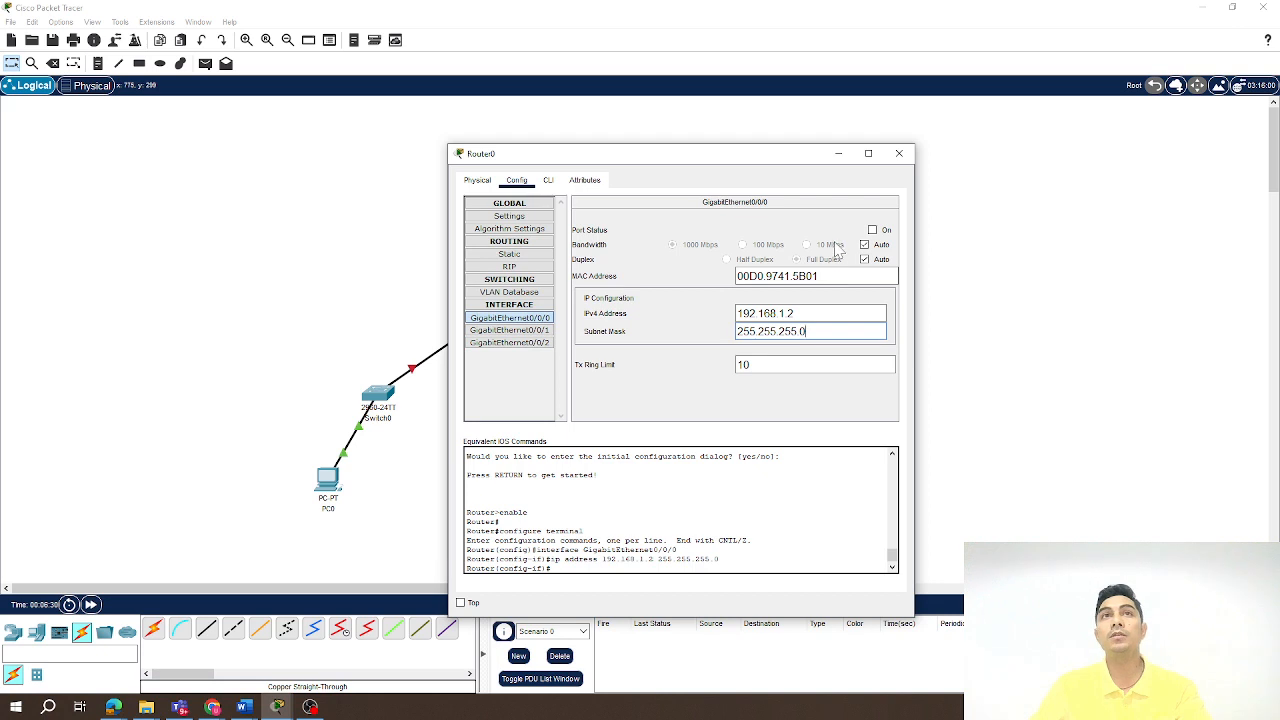
{"action": "left_click", "coordinate": [873, 231]}
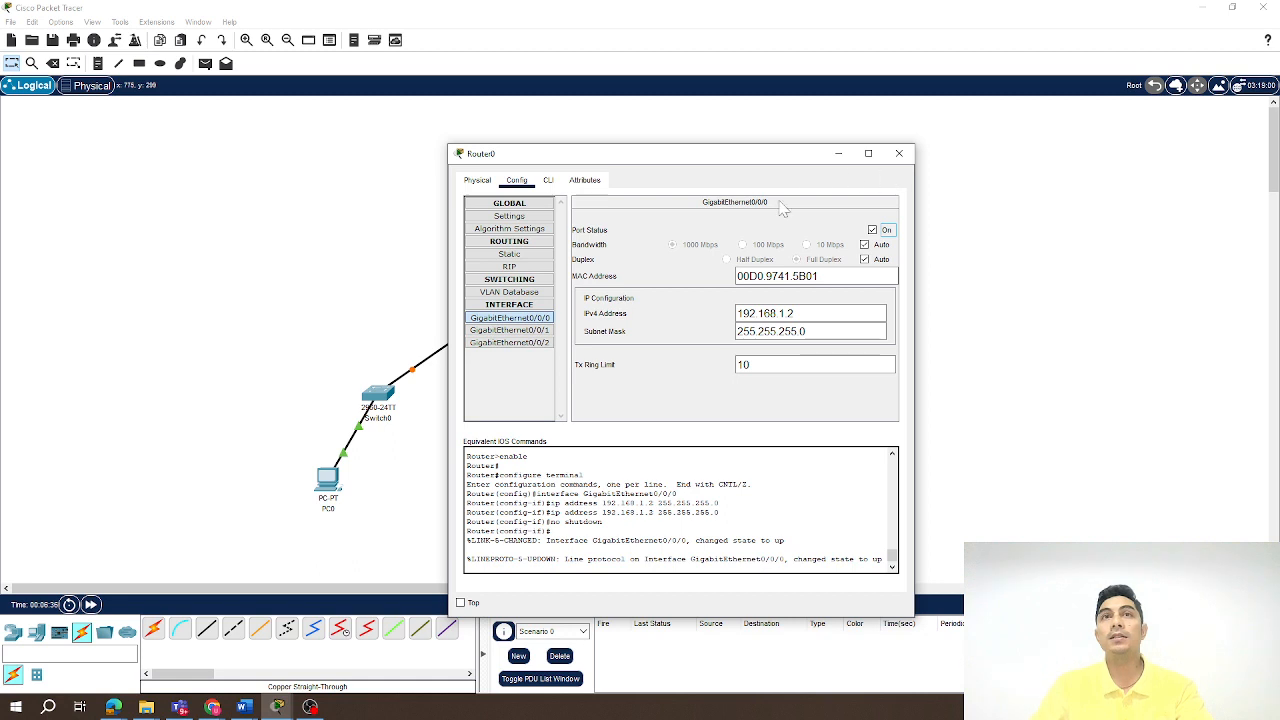
Assign Router0's GigabitEthernet0/0/1 interface the address 192.168.2.2 with mask 255.255.255.0, switch the port on, and close the router's window
{"action": "left_click", "coordinate": [502, 333]}
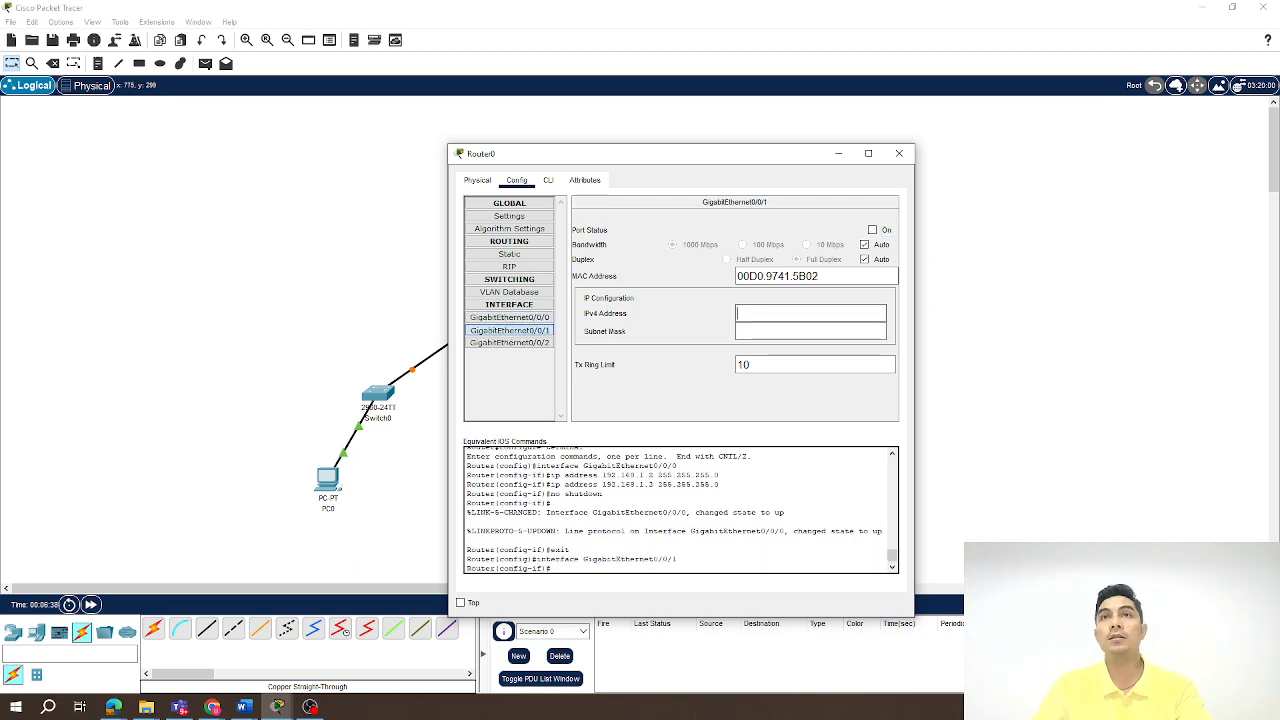
{"action": "type", "text": "19"}
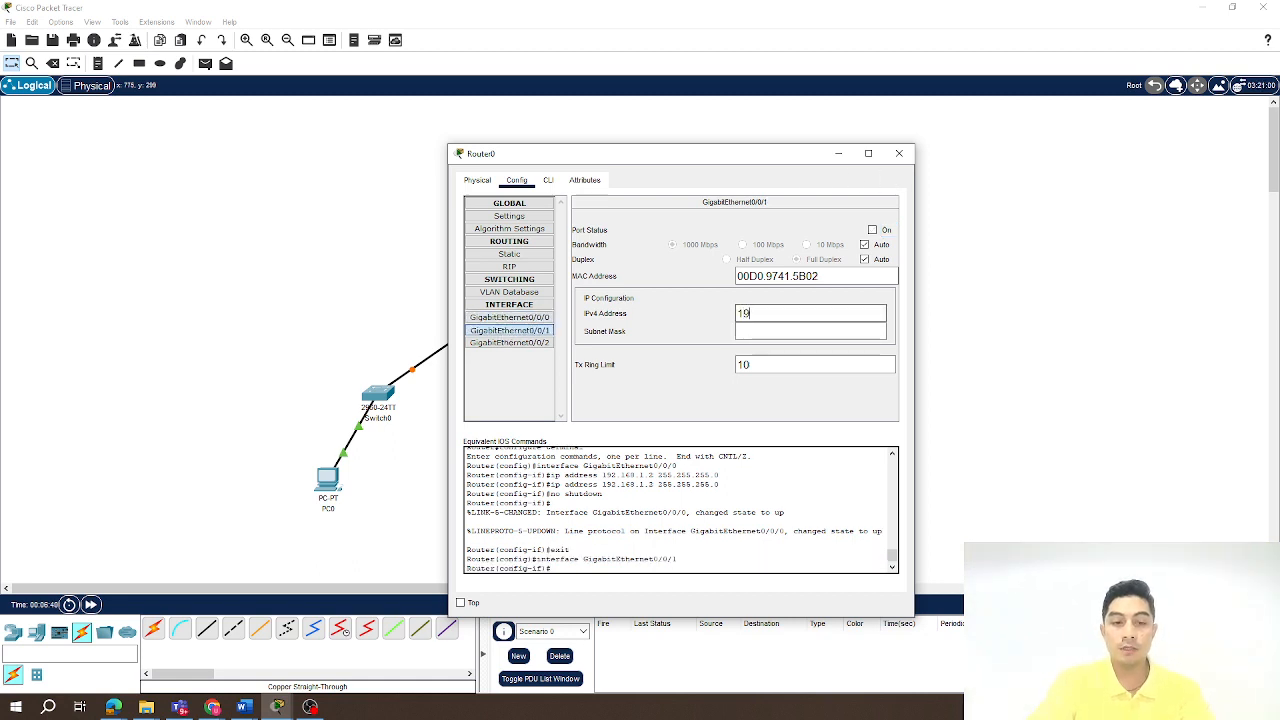
{"action": "type", "text": "2.168.2.2"}
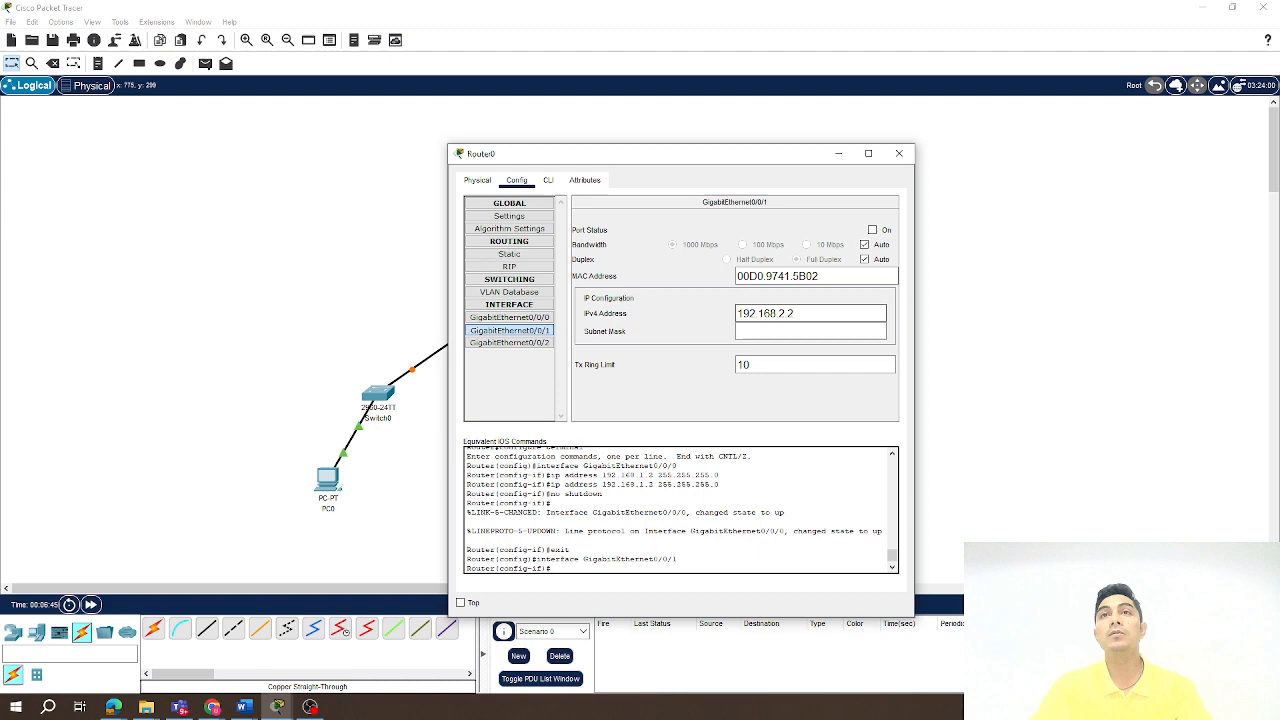
{"action": "left_click", "coordinate": [798, 331]}
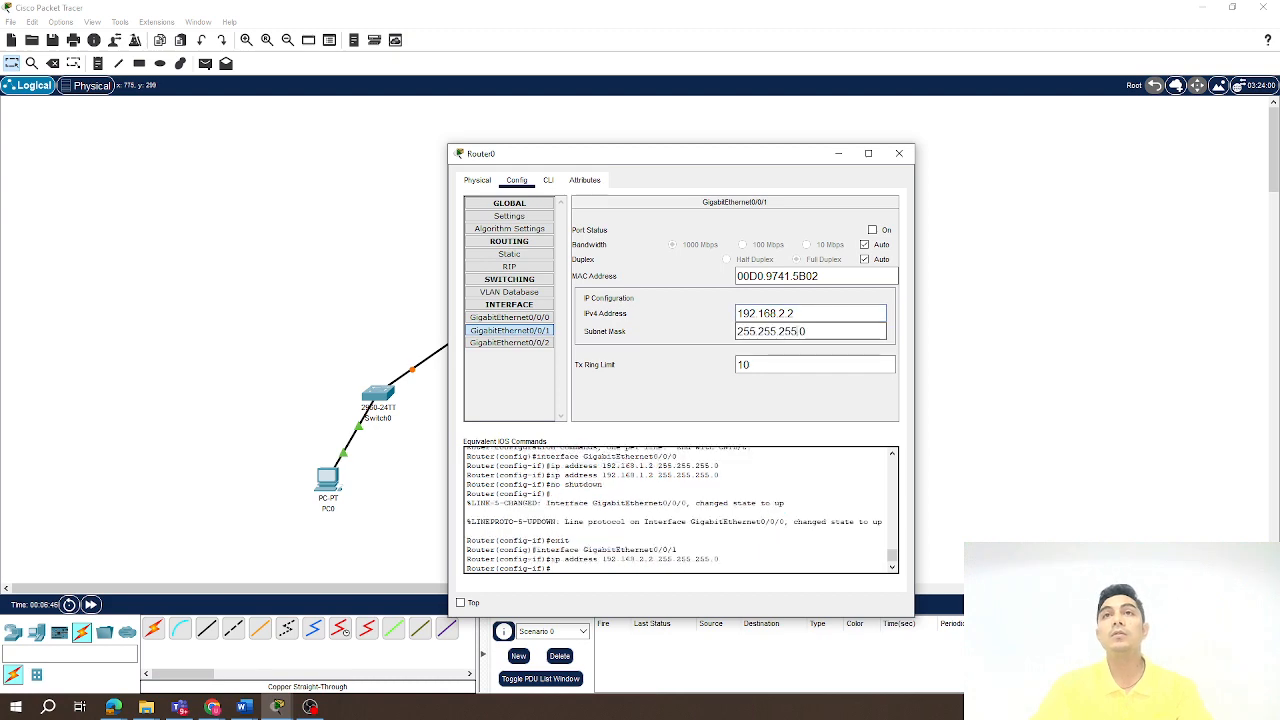
{"action": "left_click", "coordinate": [872, 230]}
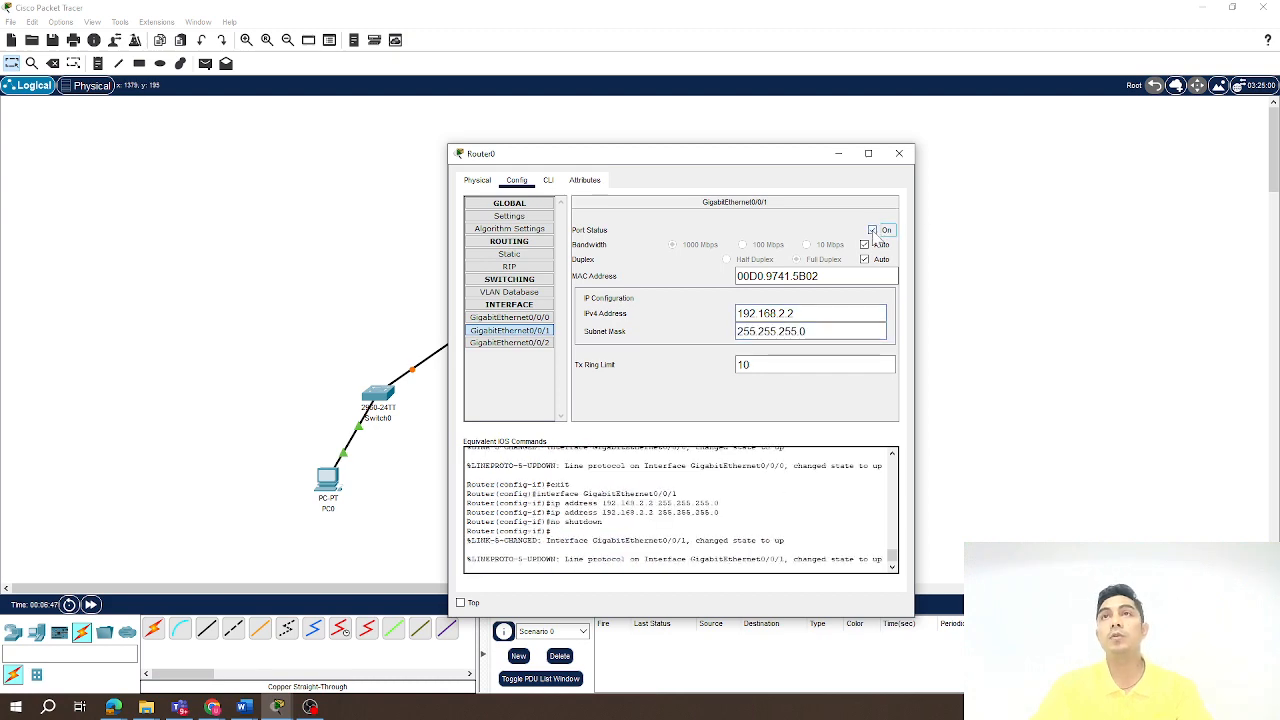
{"action": "left_click", "coordinate": [899, 154]}
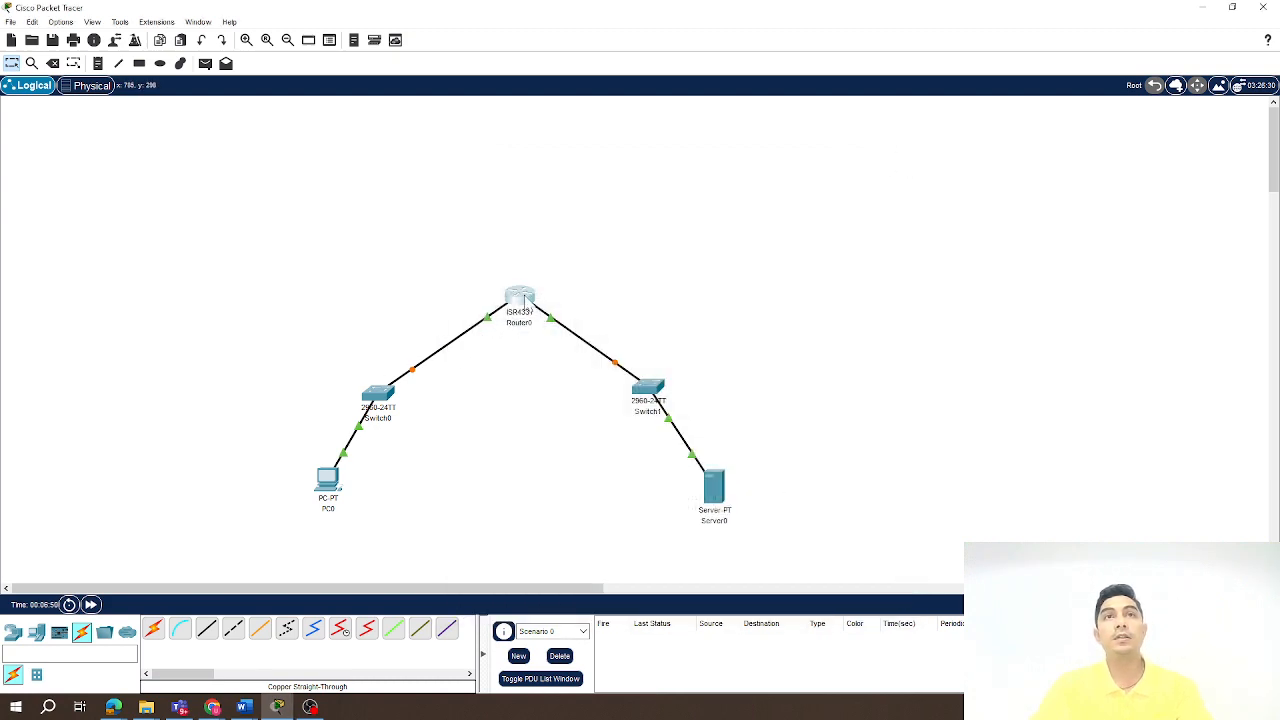
Give Server0 the static IPv4 address 192.168.2.1 with subnet mask 255.255.255.0
{"action": "left_click", "coordinate": [717, 490]}
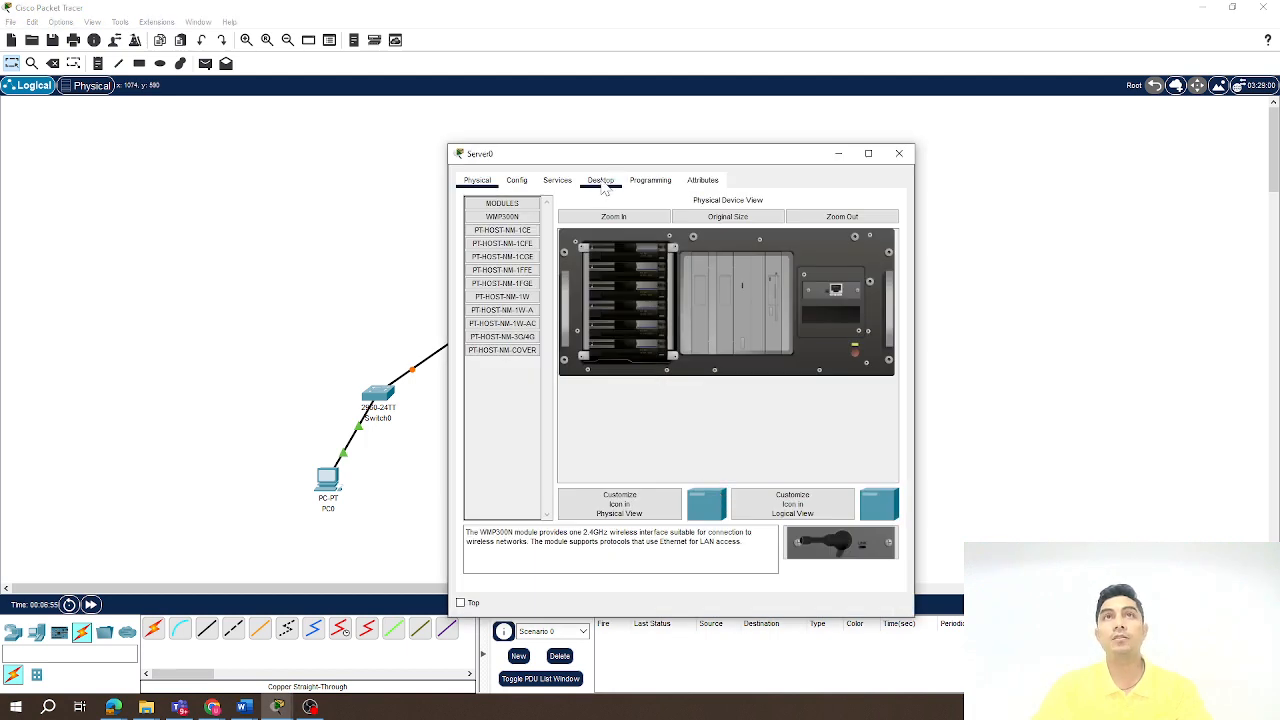
{"action": "left_click", "coordinate": [598, 184]}
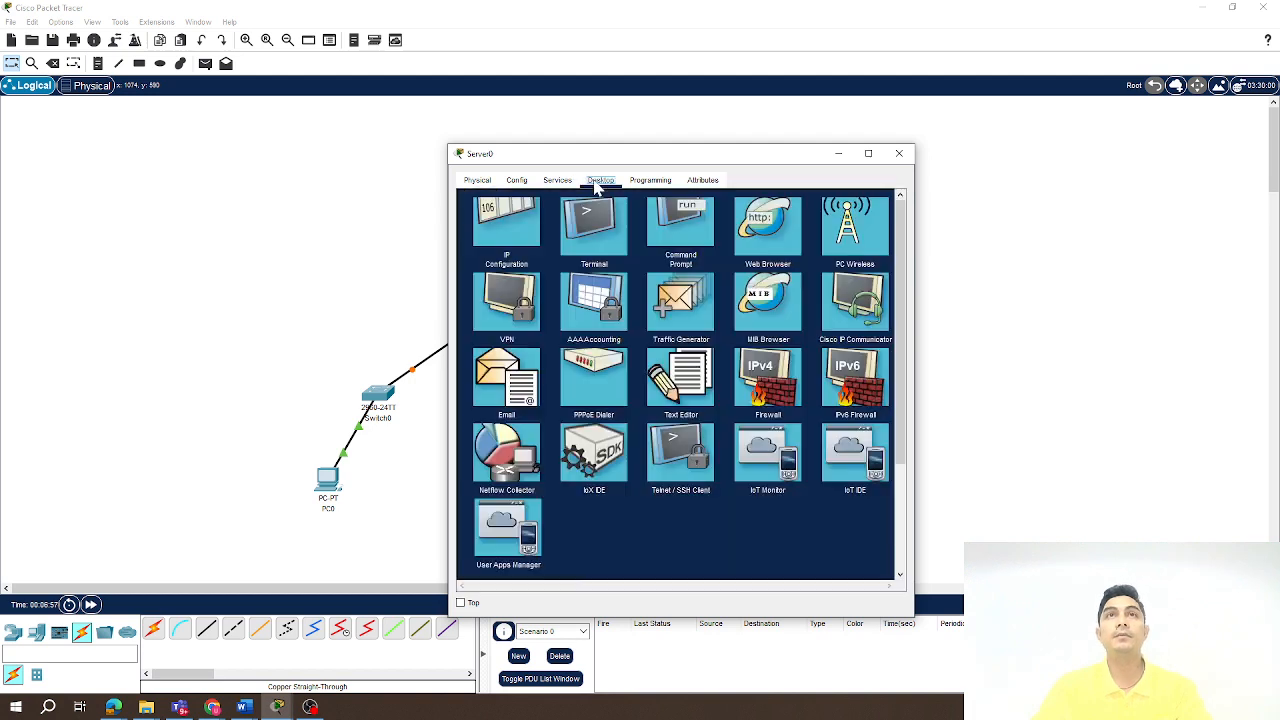
{"action": "left_click", "coordinate": [500, 234]}
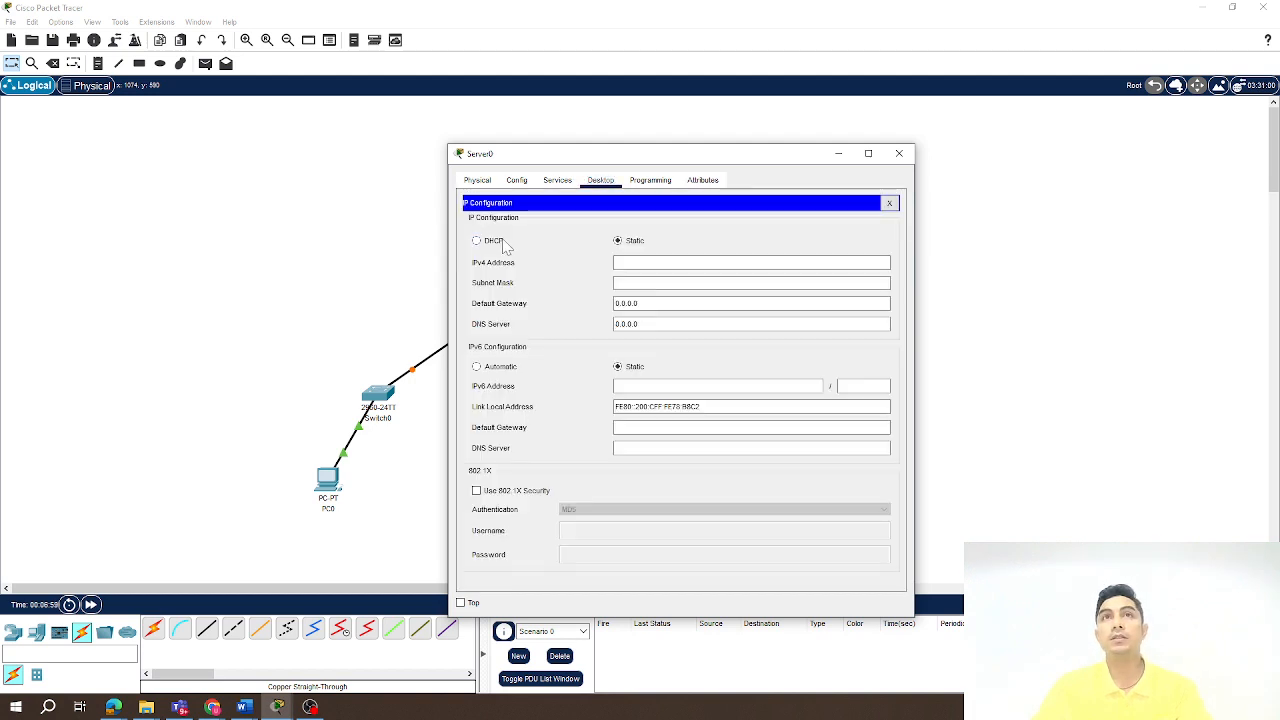
{"action": "left_click", "coordinate": [640, 262]}
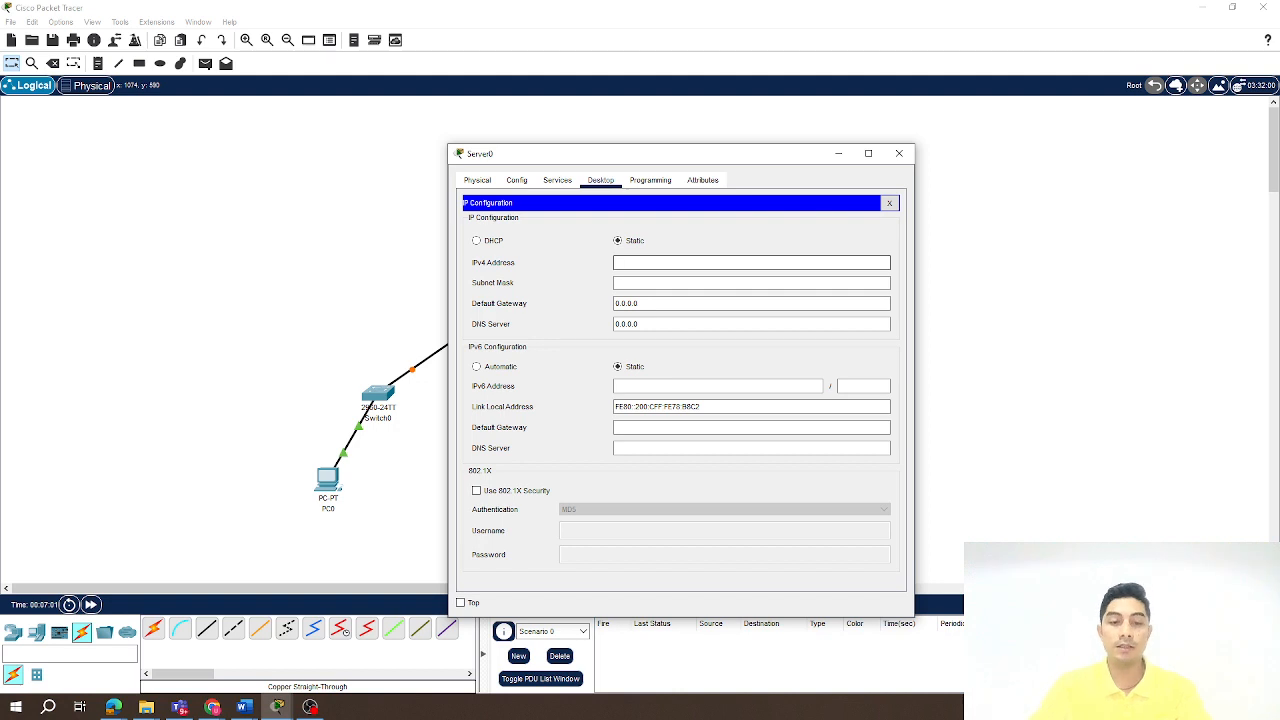
{"action": "type", "text": "192.168"}
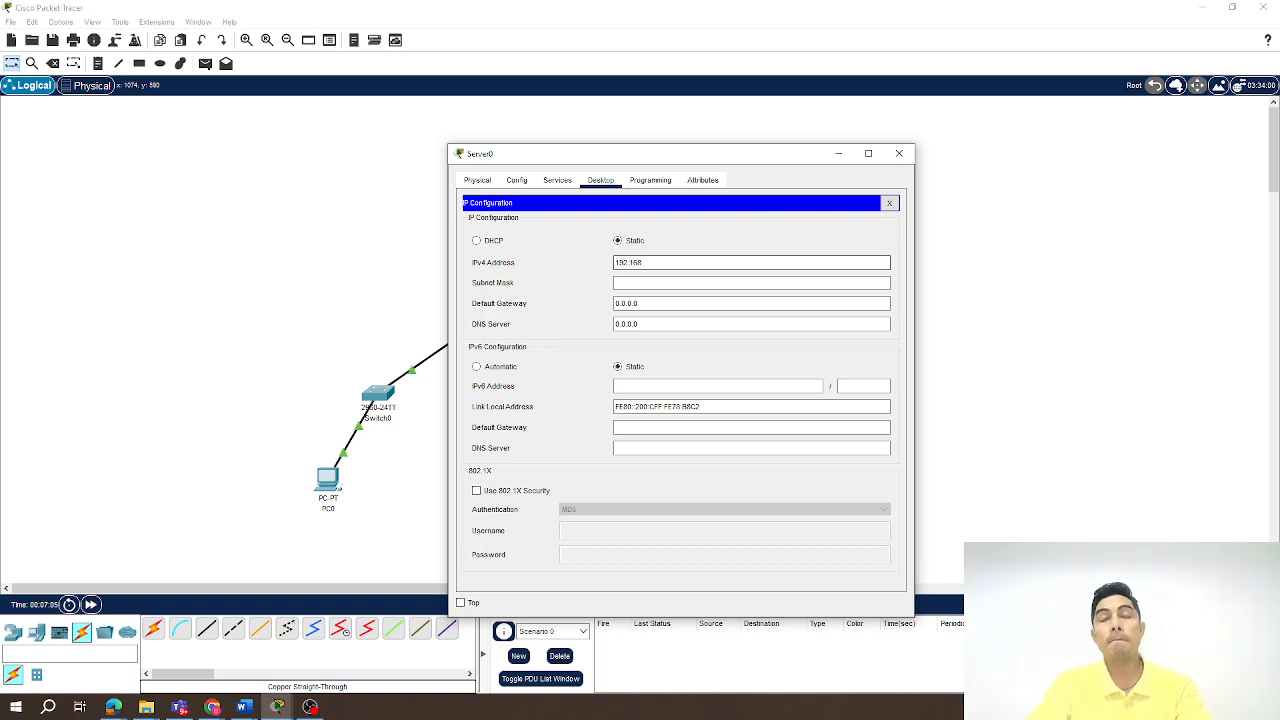
{"action": "type", "text": ".2.1"}
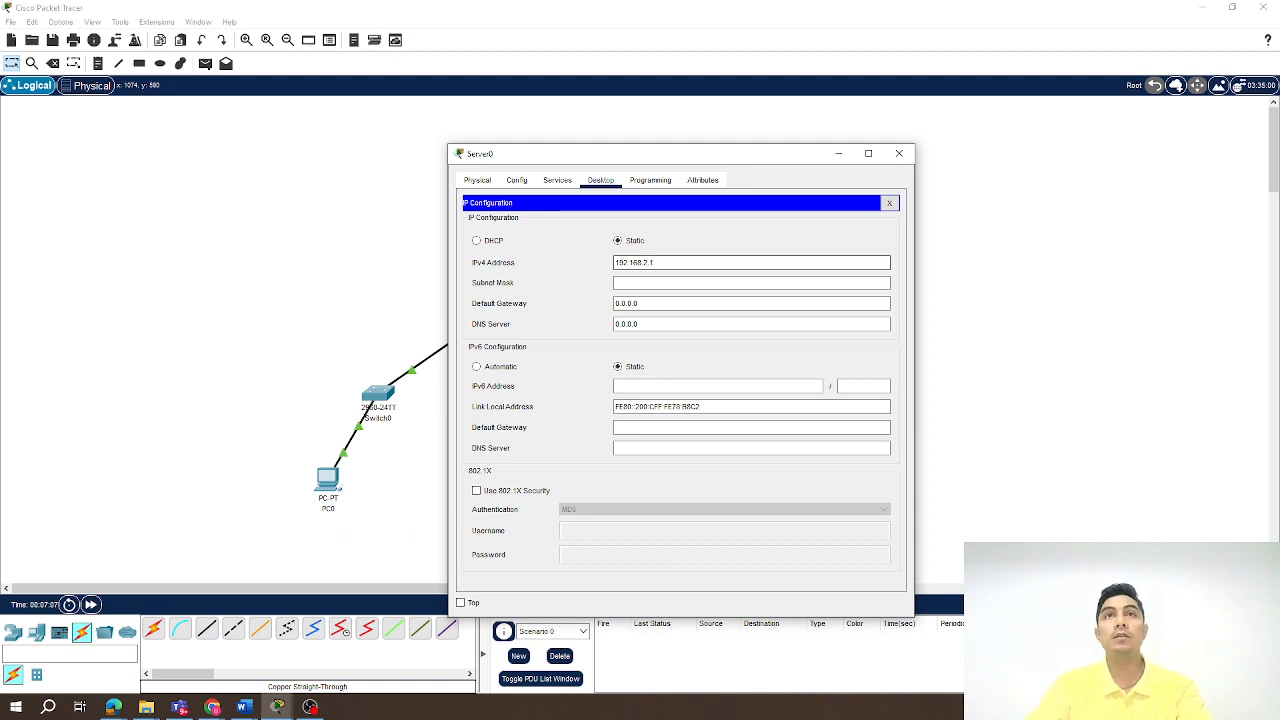
{"action": "left_click", "coordinate": [647, 283]}
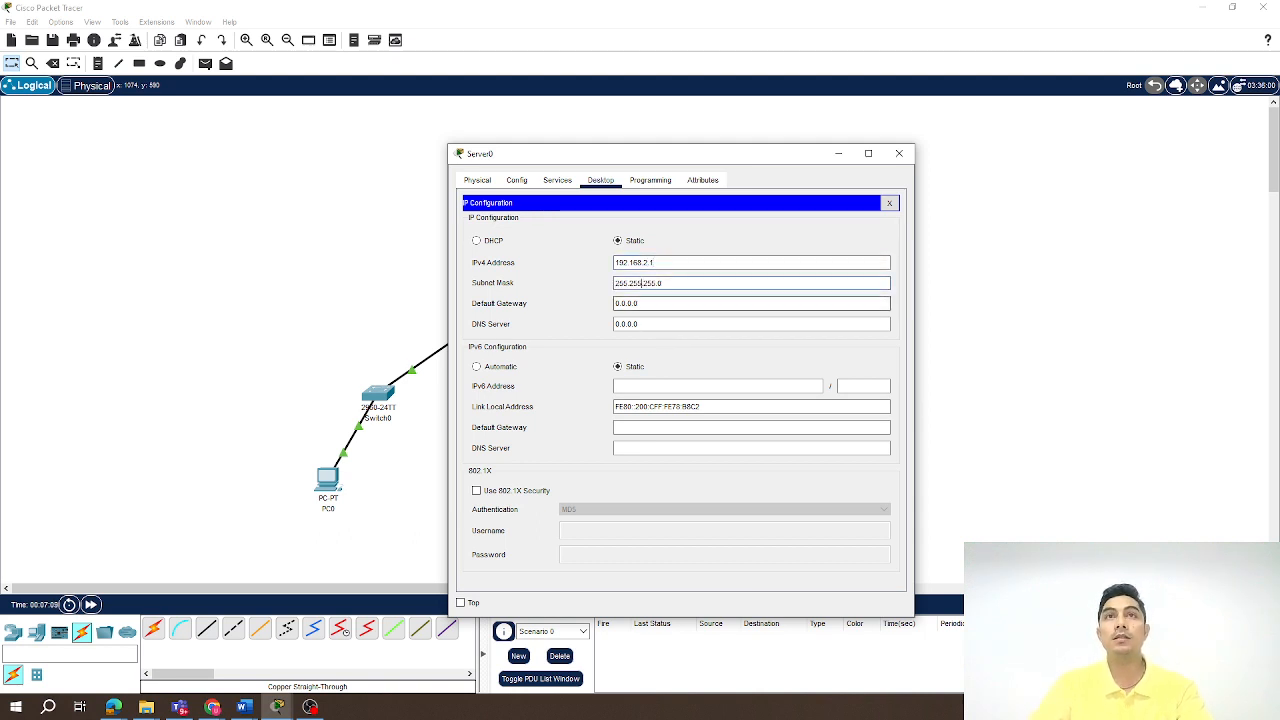
Set Server0's default gateway to 192.168.2.2 and close its configuration window
{"action": "left_click_drag", "start_coordinate": [640, 303], "coordinate": [612, 303]}
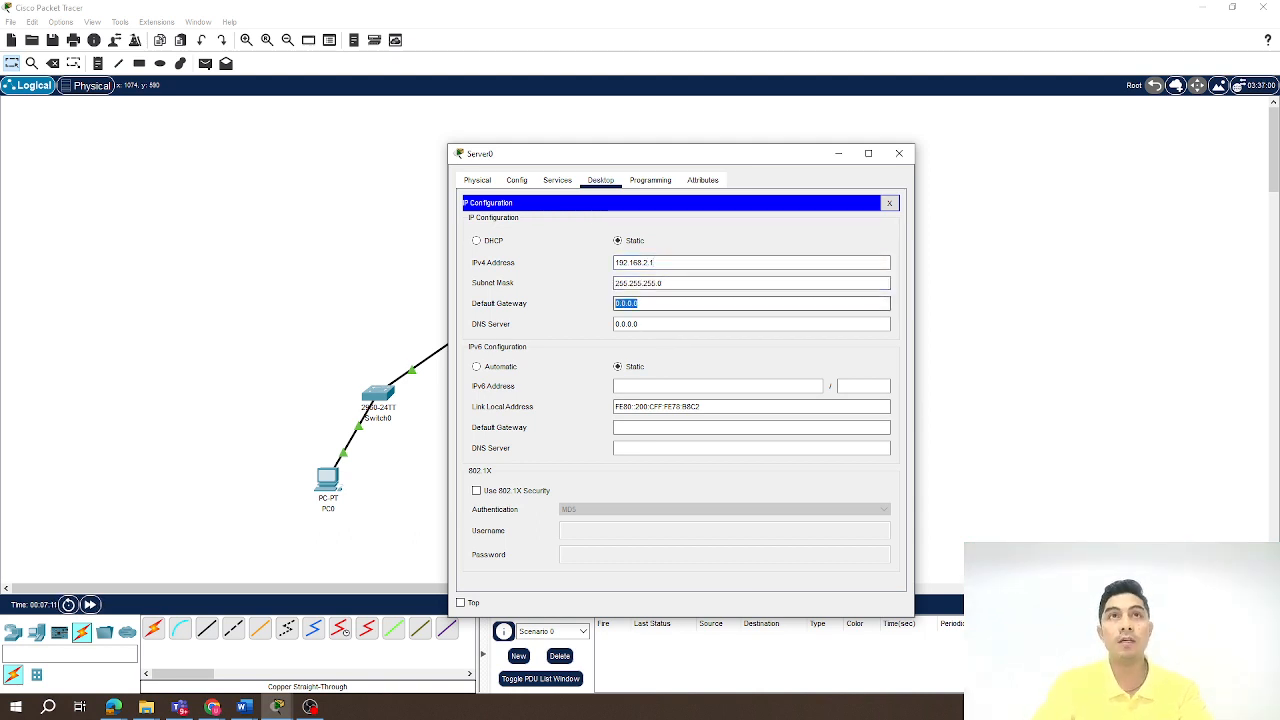
{"action": "type", "text": "192.168.2.2"}
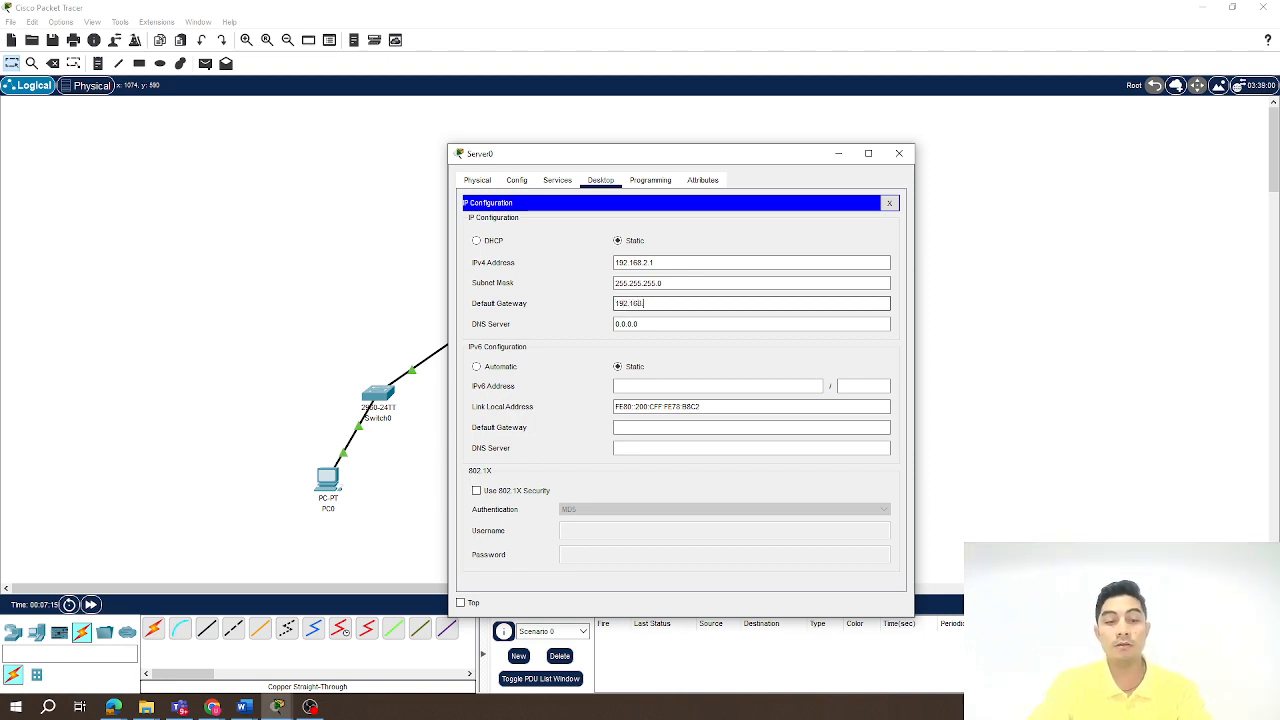
{"action": "left_click", "coordinate": [889, 204]}
{"action": "left_click_drag", "start_coordinate": [793, 158], "coordinate": [1077, 122]}
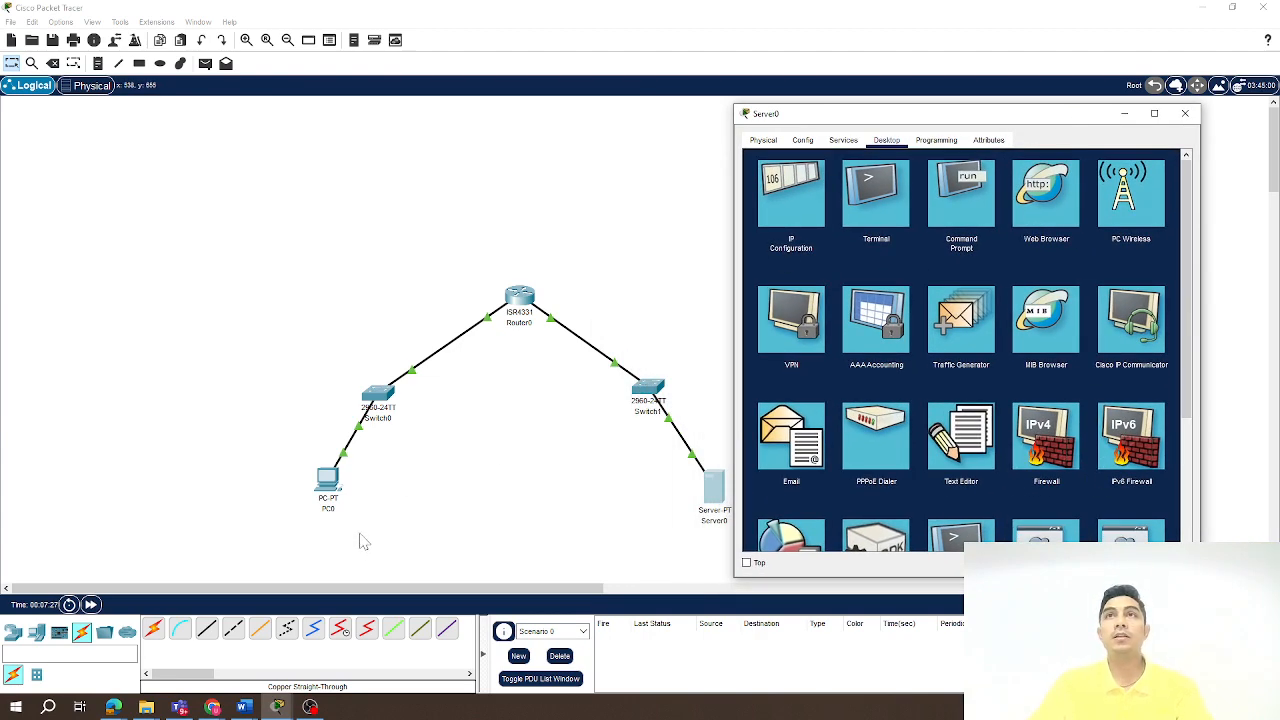
{"action": "left_click", "coordinate": [1185, 114]}
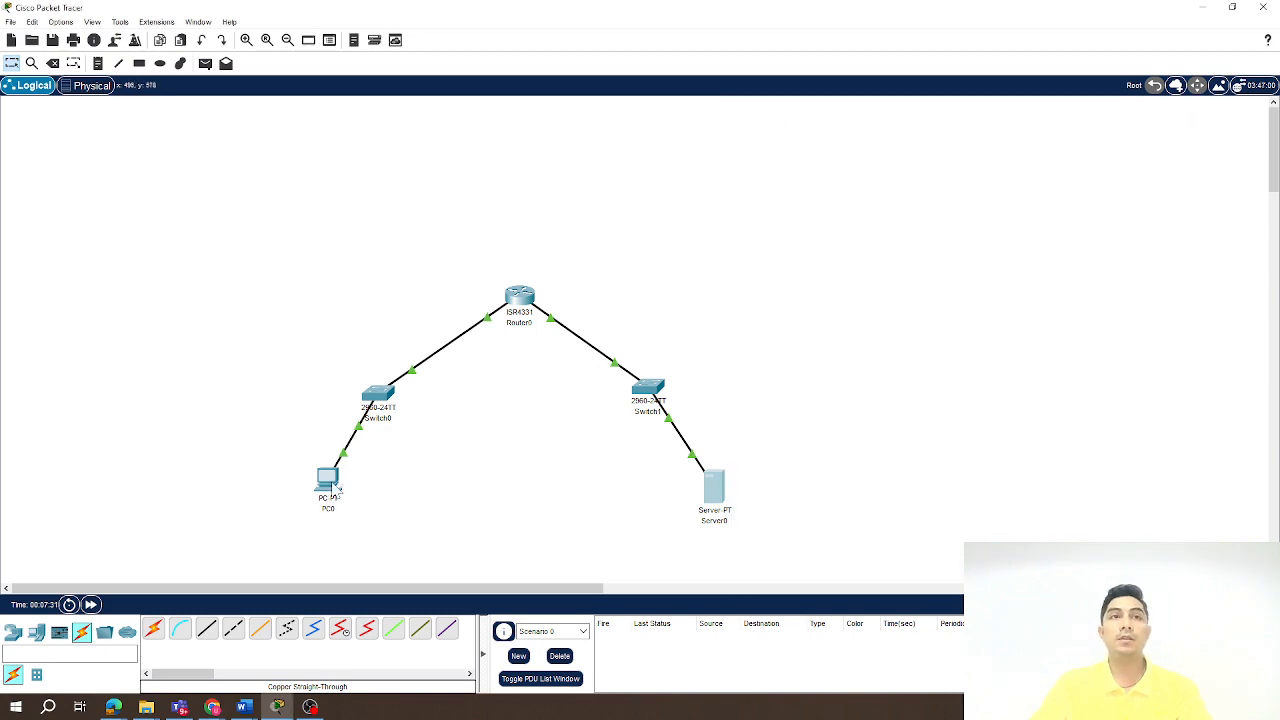
Ping the router's near interface at 192.168.1.2 from PC0's command prompt
{"action": "left_click", "coordinate": [333, 485]}
{"action": "left_click", "coordinate": [775, 255]}
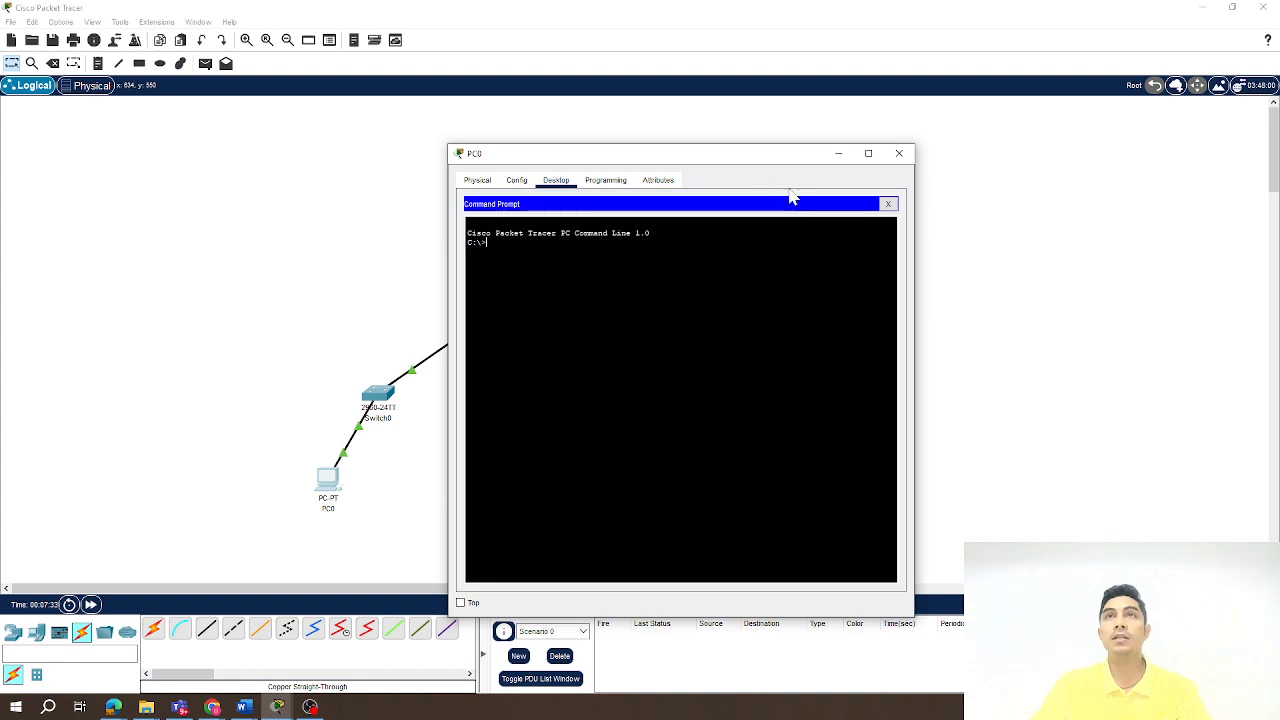
{"action": "left_click_drag", "start_coordinate": [751, 162], "coordinate": [1080, 120]}
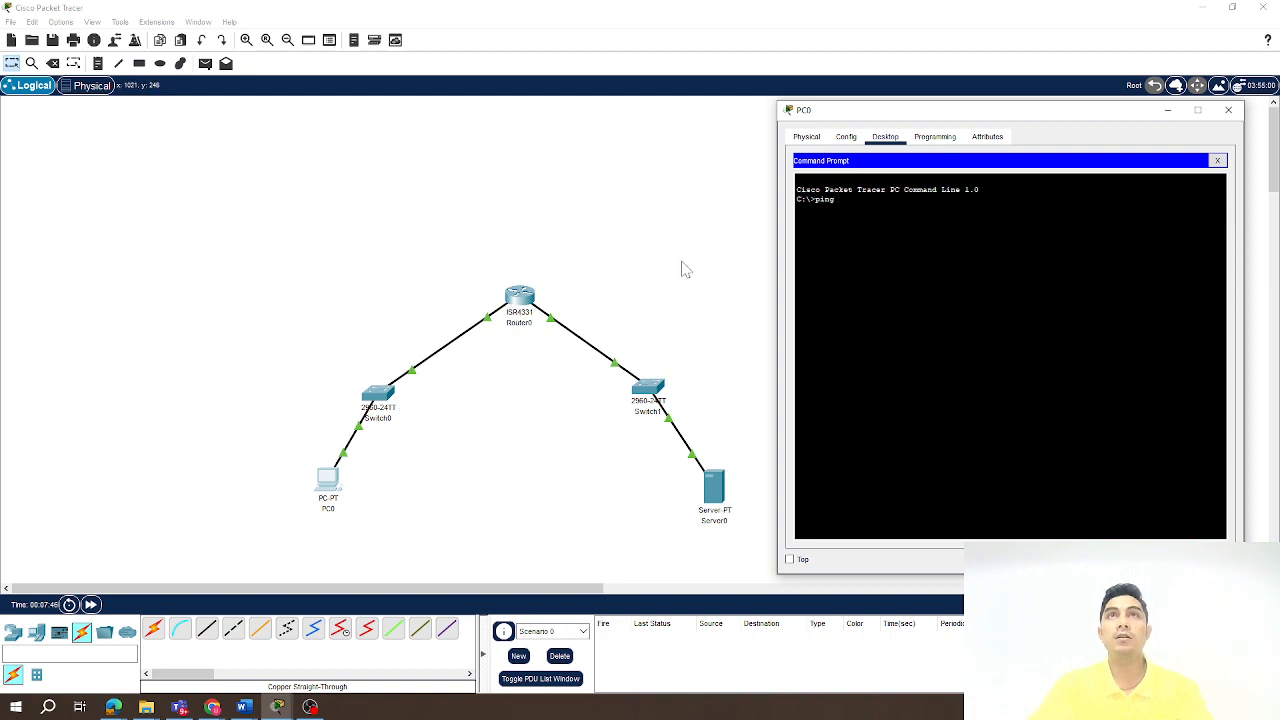
{"action": "type", "text": "1"}
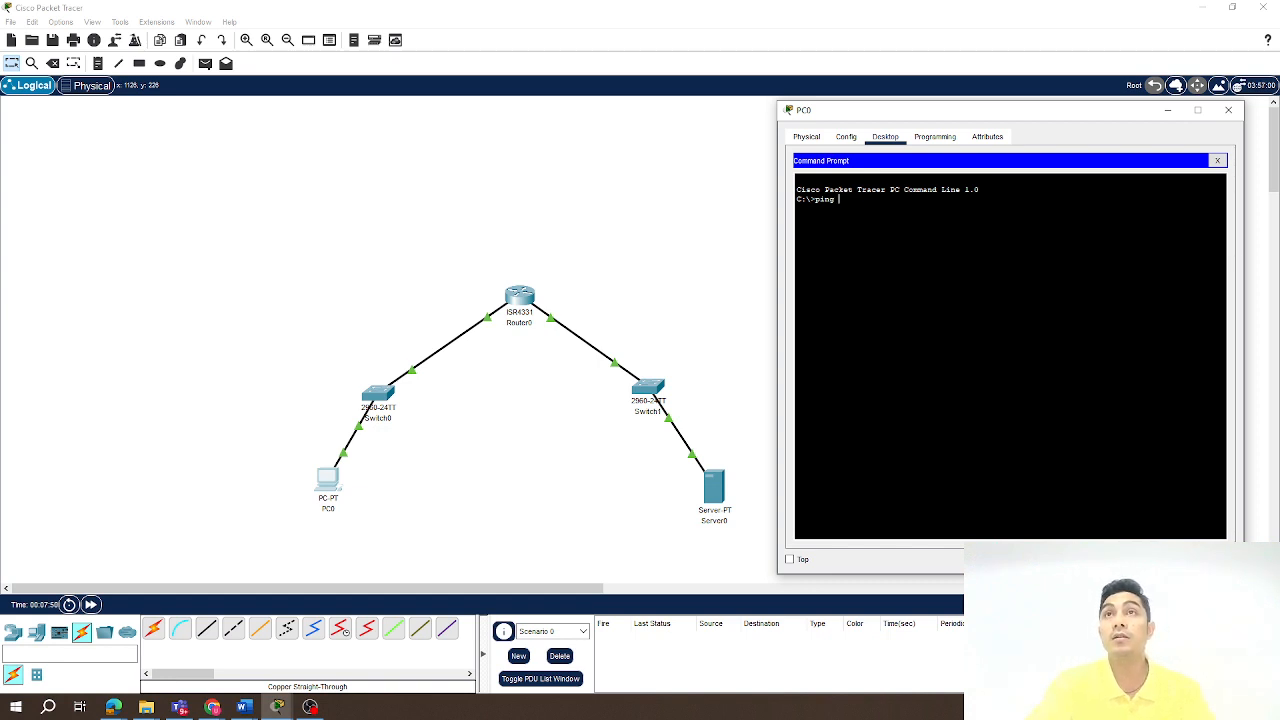
{"action": "type", "text": "92.16"}
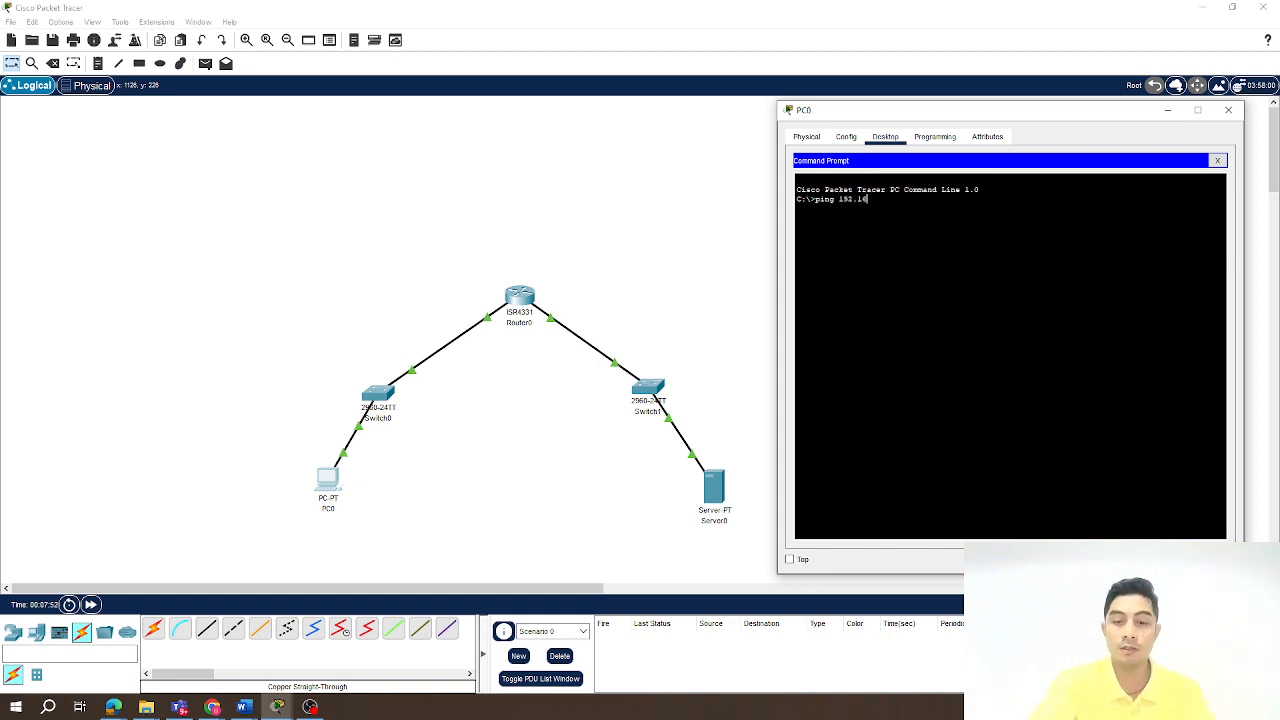
{"action": "type", "text": "8.1."}
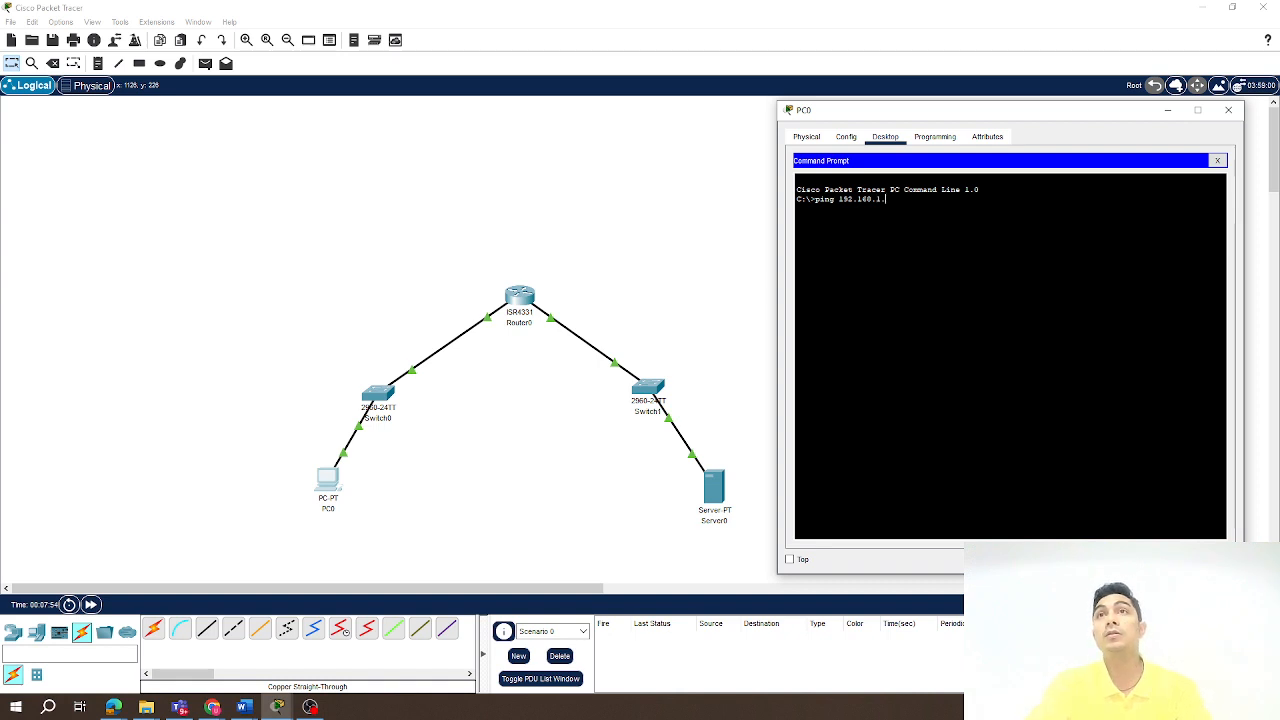
{"action": "type", "text": "2"}
{"action": "key", "text": "Return"}
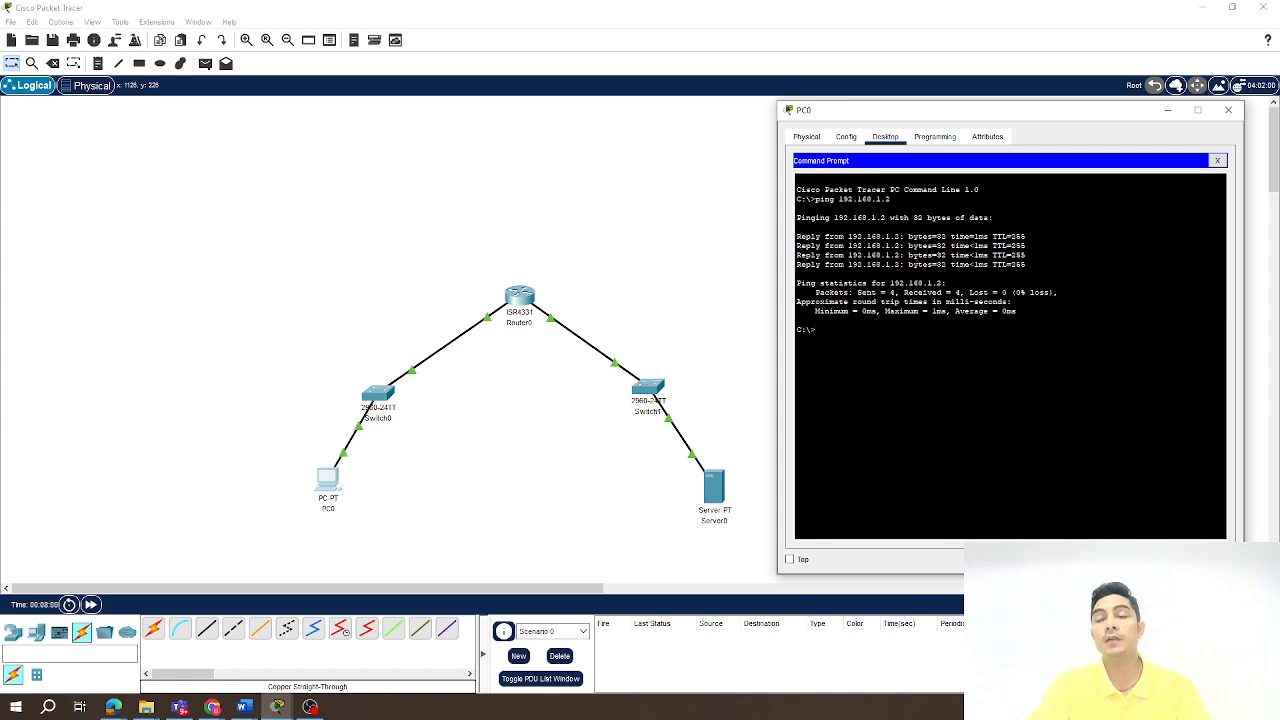
Ping the router's far interface at 192.168.2.2 from PC0's command prompt
{"action": "key", "text": "Up"}
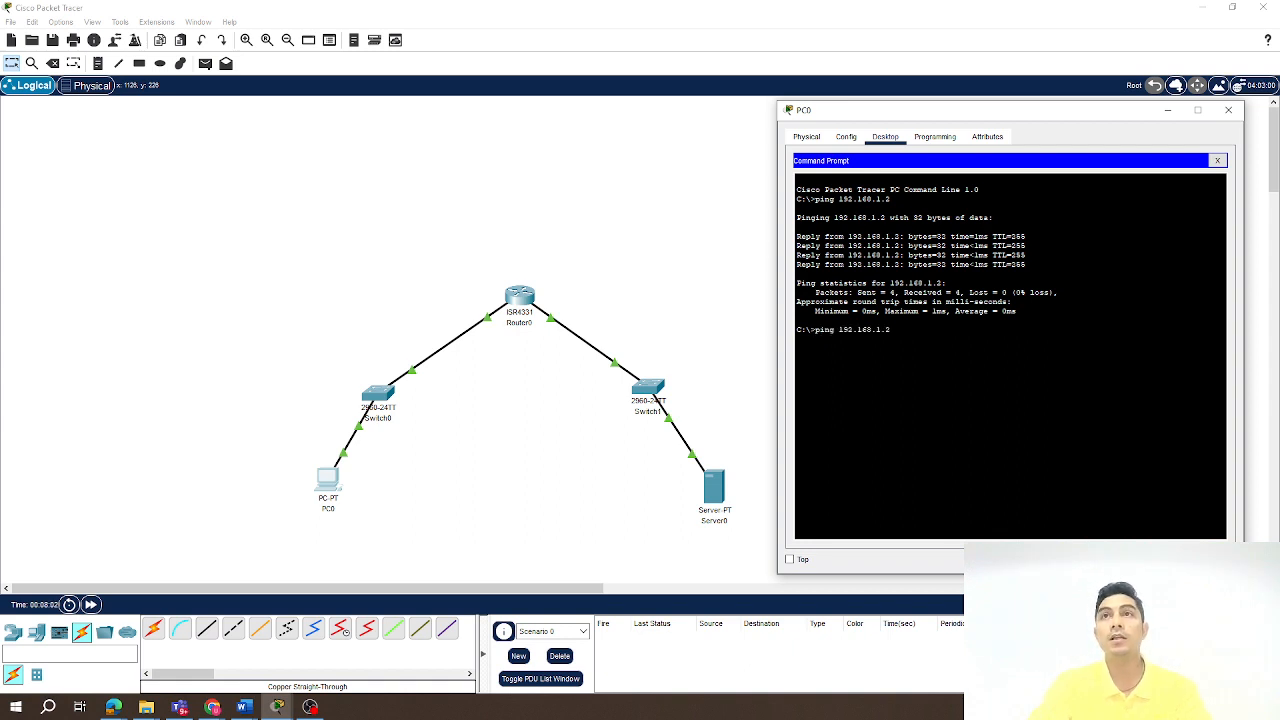
{"action": "key", "text": "BackSpace"}
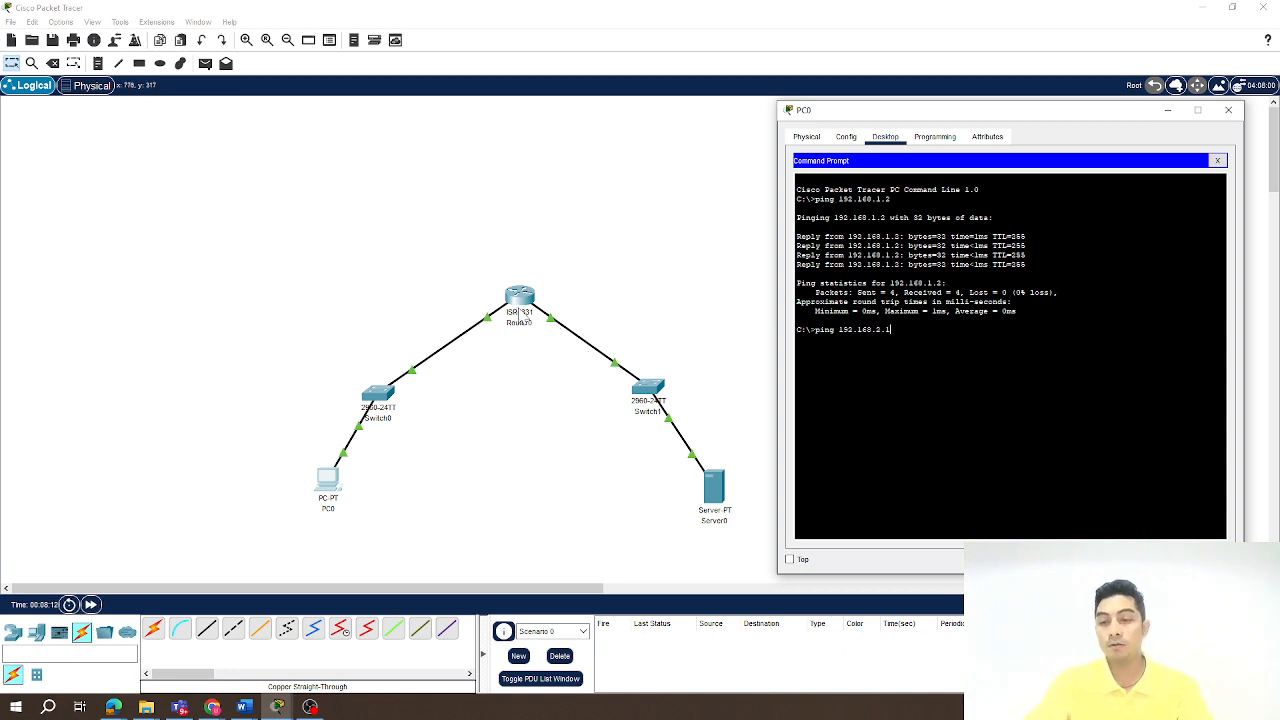
{"action": "key", "text": "BackSpace"}
{"action": "type", "text": "2"}
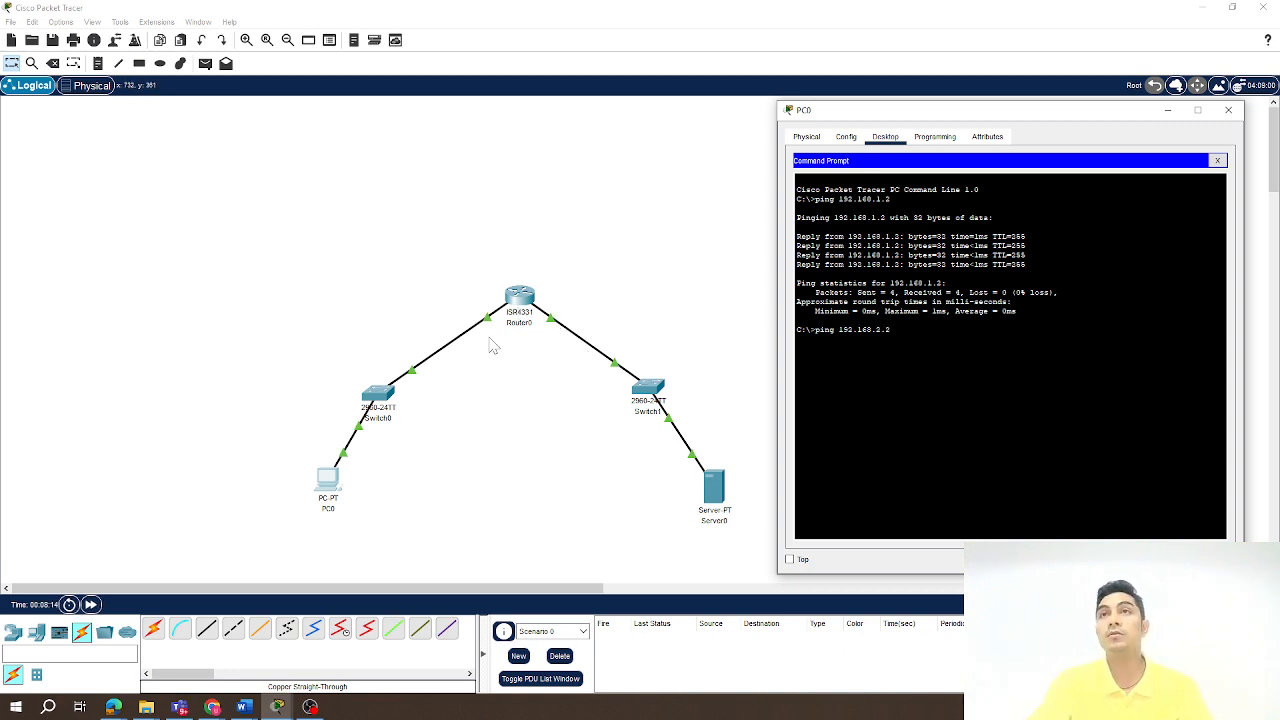
{"action": "key", "text": "Return"}
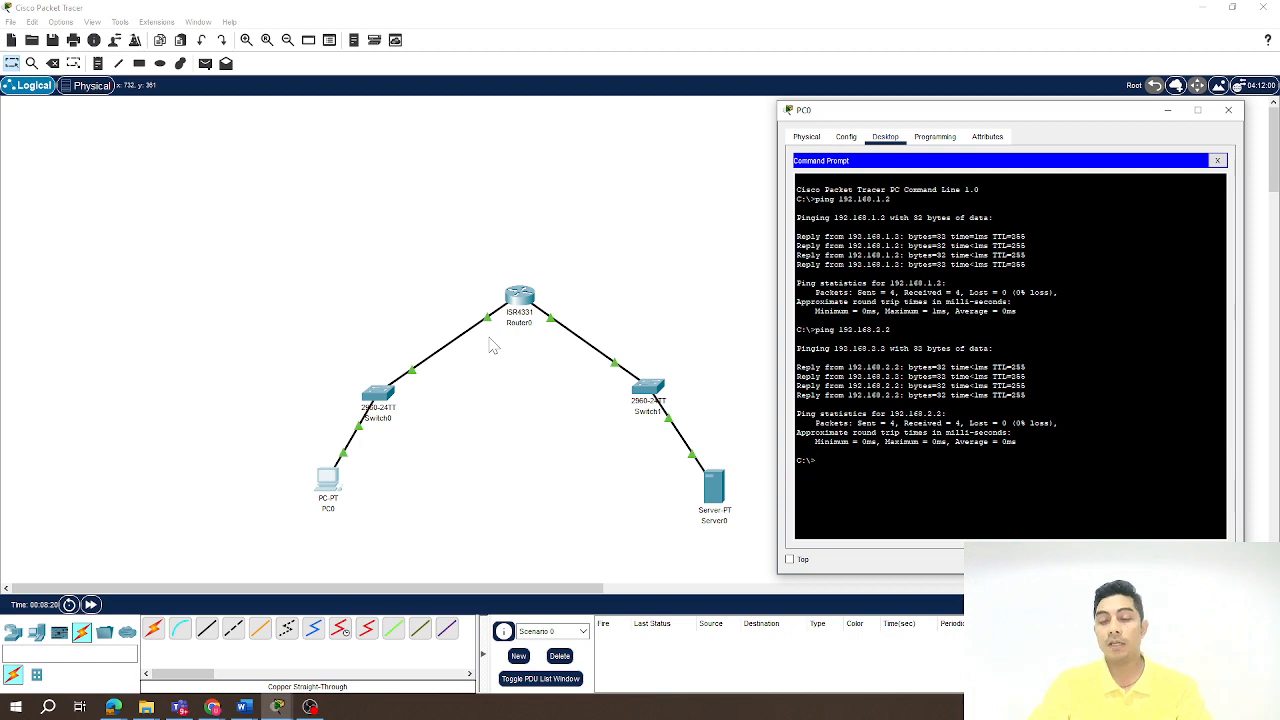
Ping Server0 at 192.168.2.1 twice from PC0's command prompt and close PC0's window
{"action": "key", "text": "Up"}
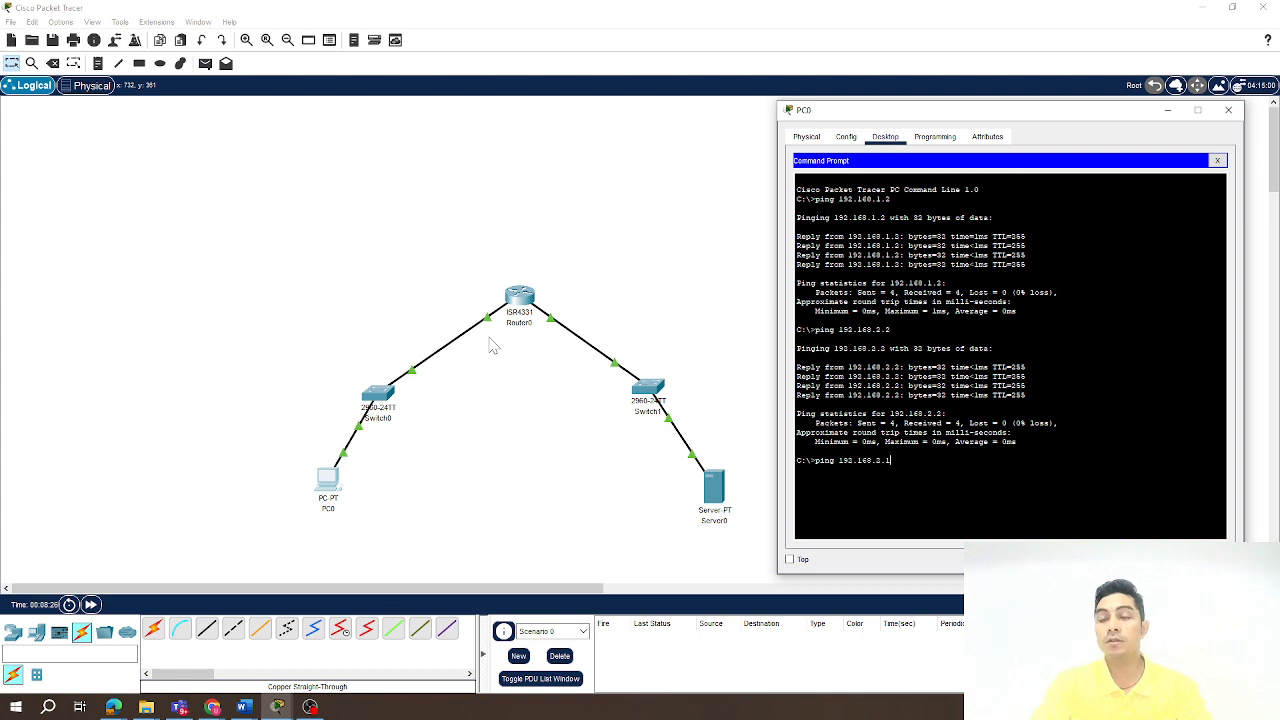
{"action": "key", "text": "Return"}
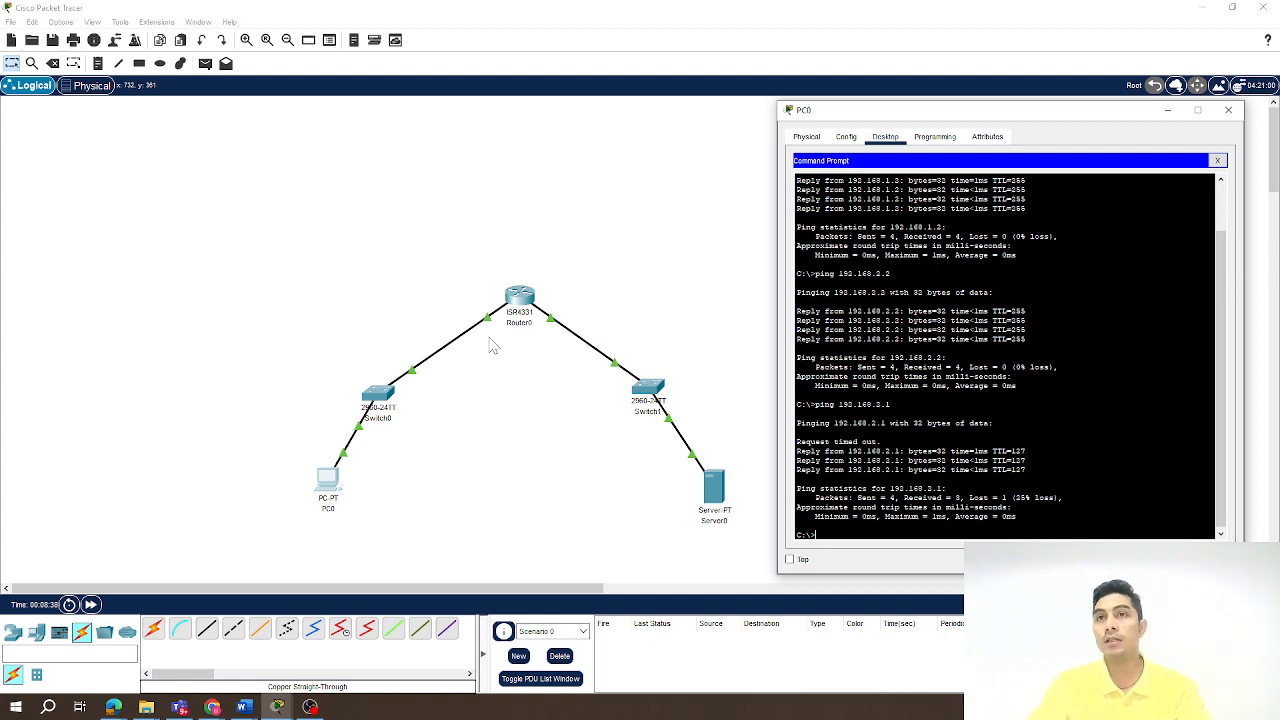
{"action": "key", "text": "Up"}
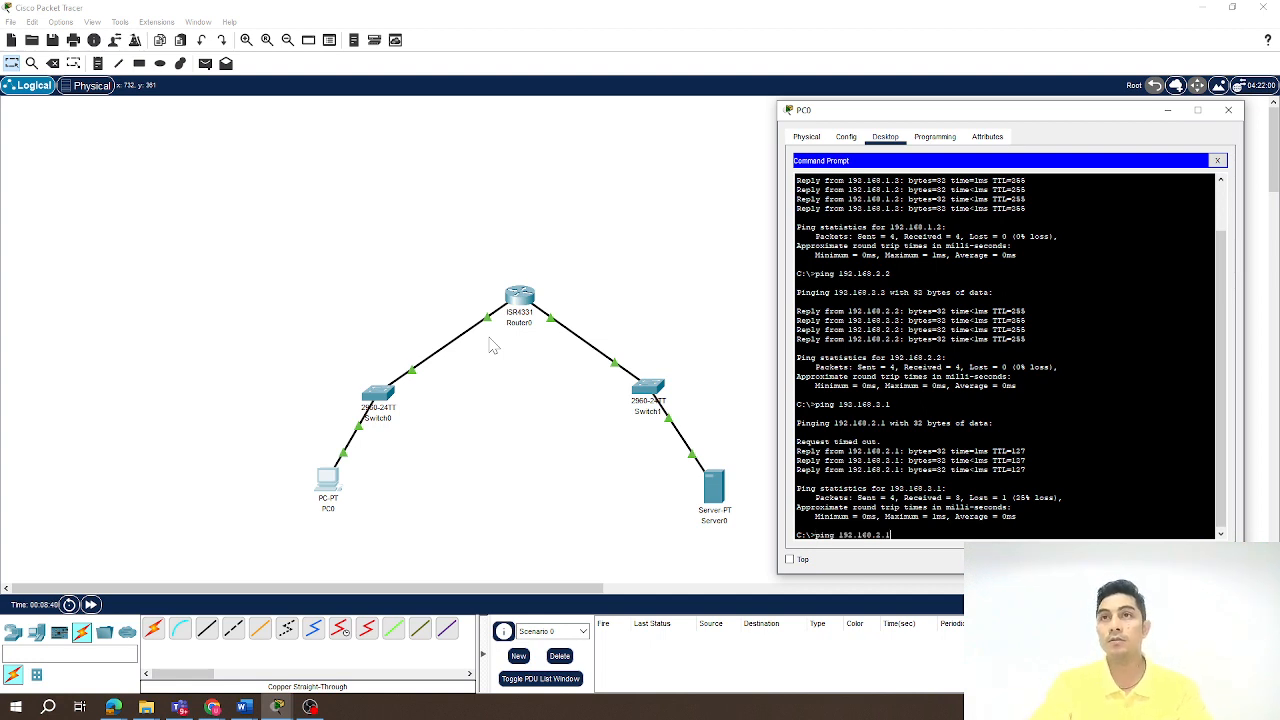
{"action": "key", "text": "Return"}
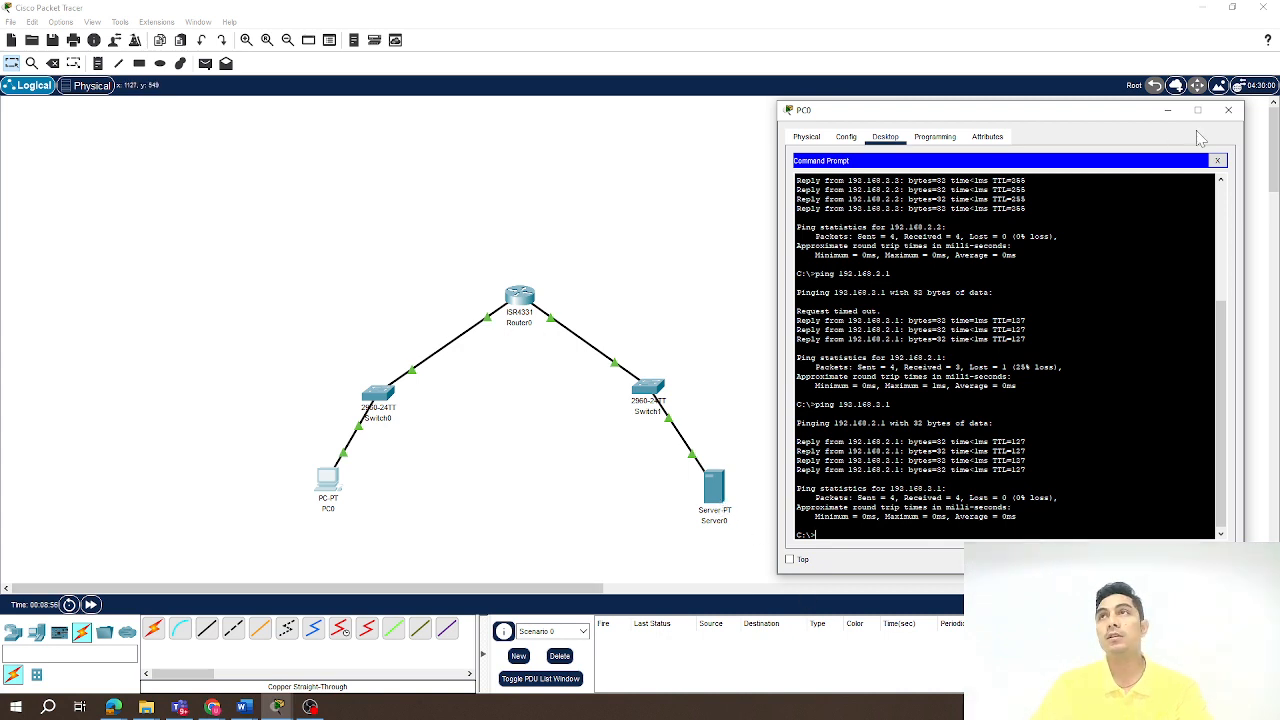
{"action": "left_click", "coordinate": [1228, 110]}
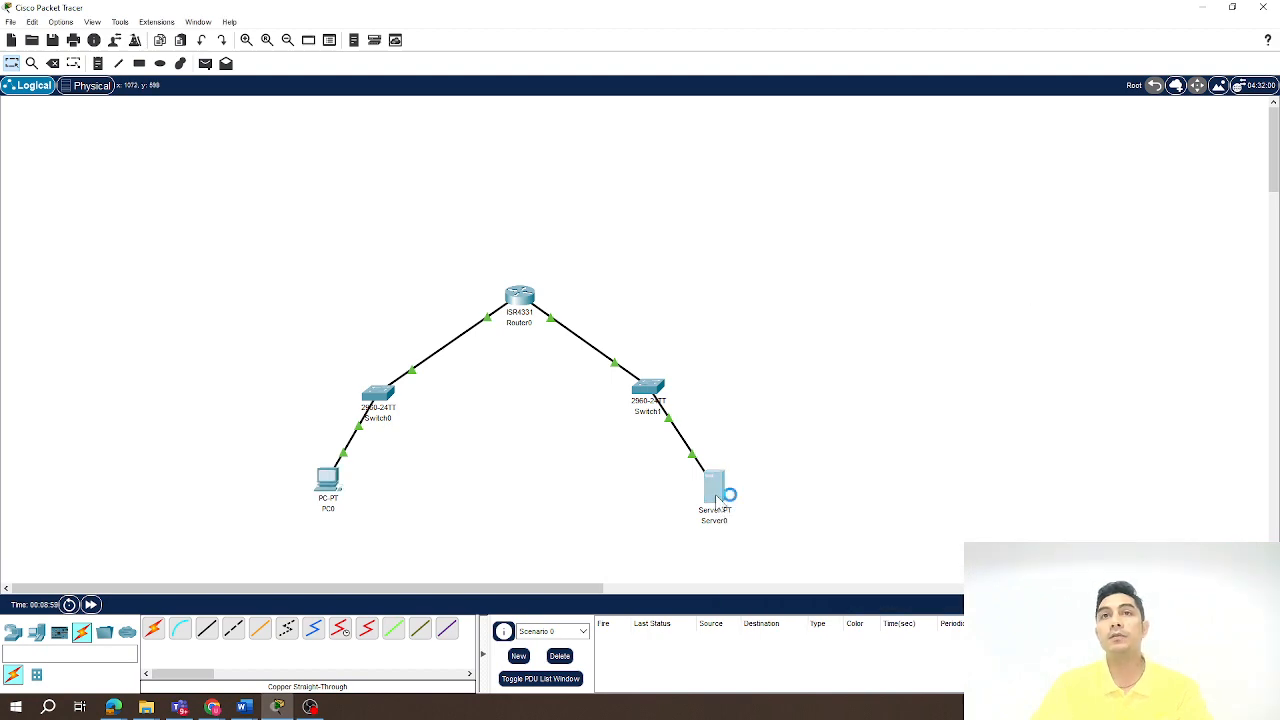
Turn on the DNS service on Server0
{"action": "left_click", "coordinate": [716, 496]}
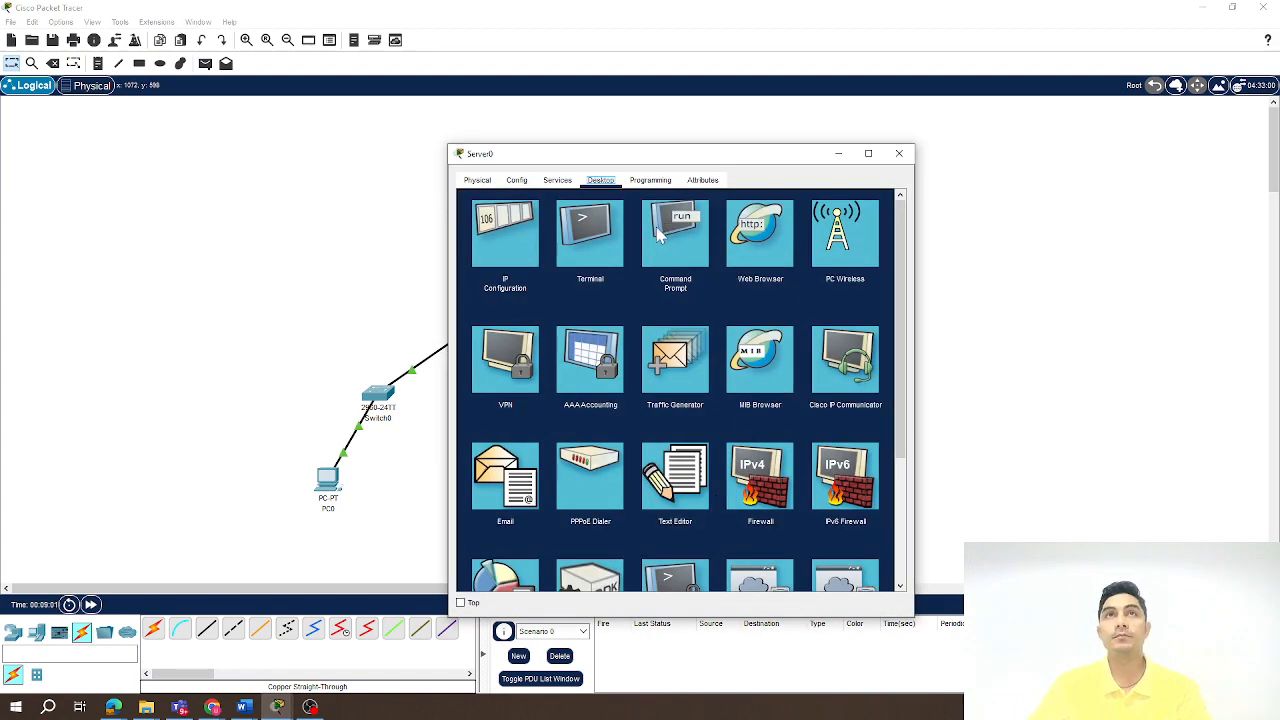
{"action": "left_click", "coordinate": [566, 183]}
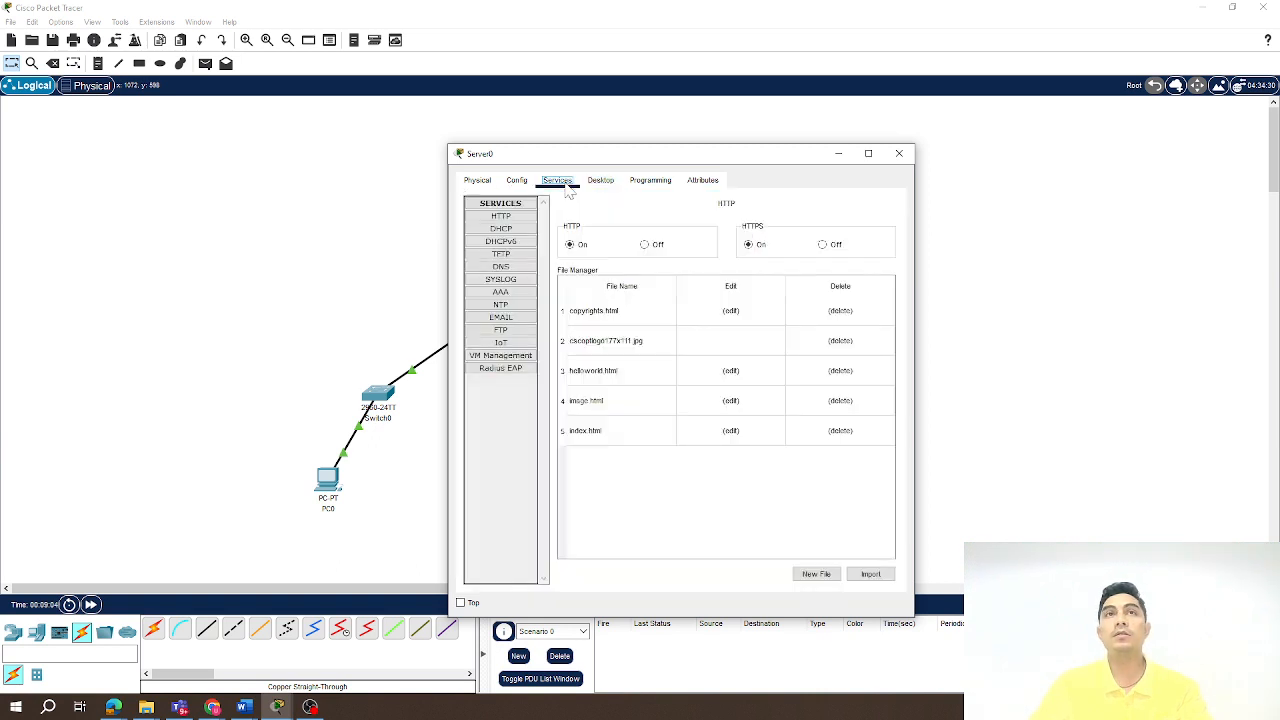
{"action": "left_click", "coordinate": [503, 267]}
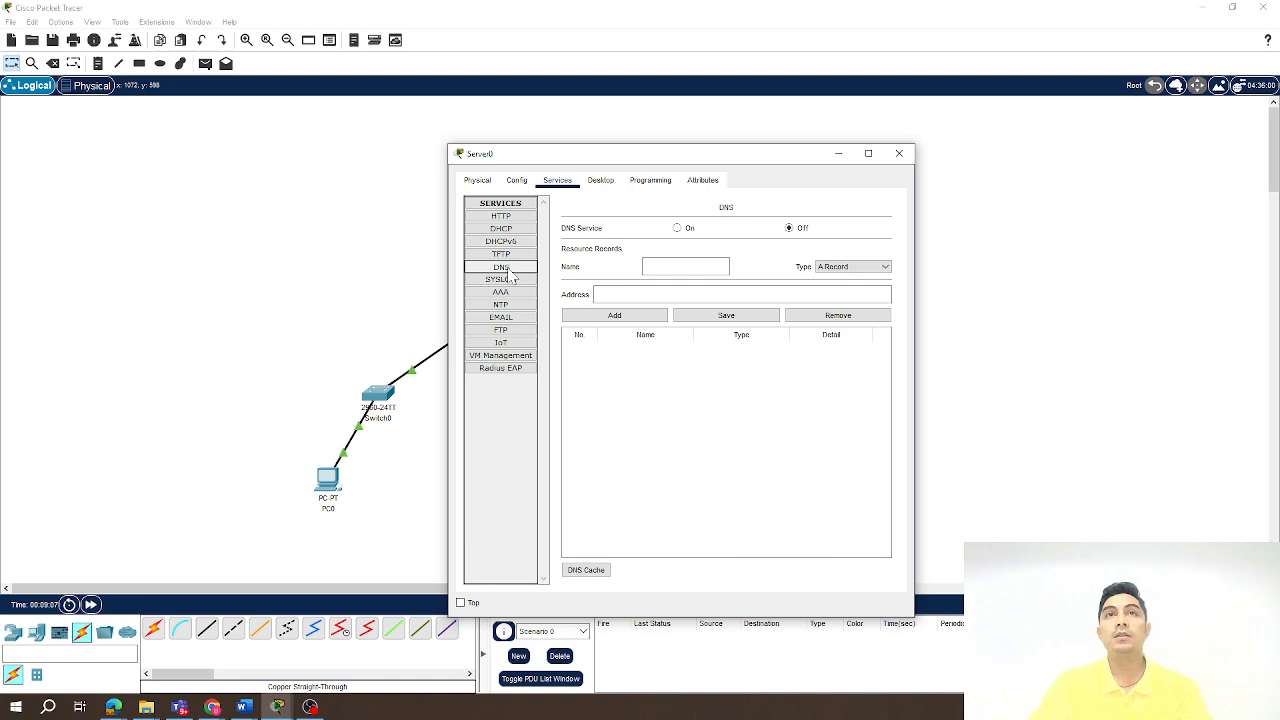
{"action": "left_click", "coordinate": [677, 229]}
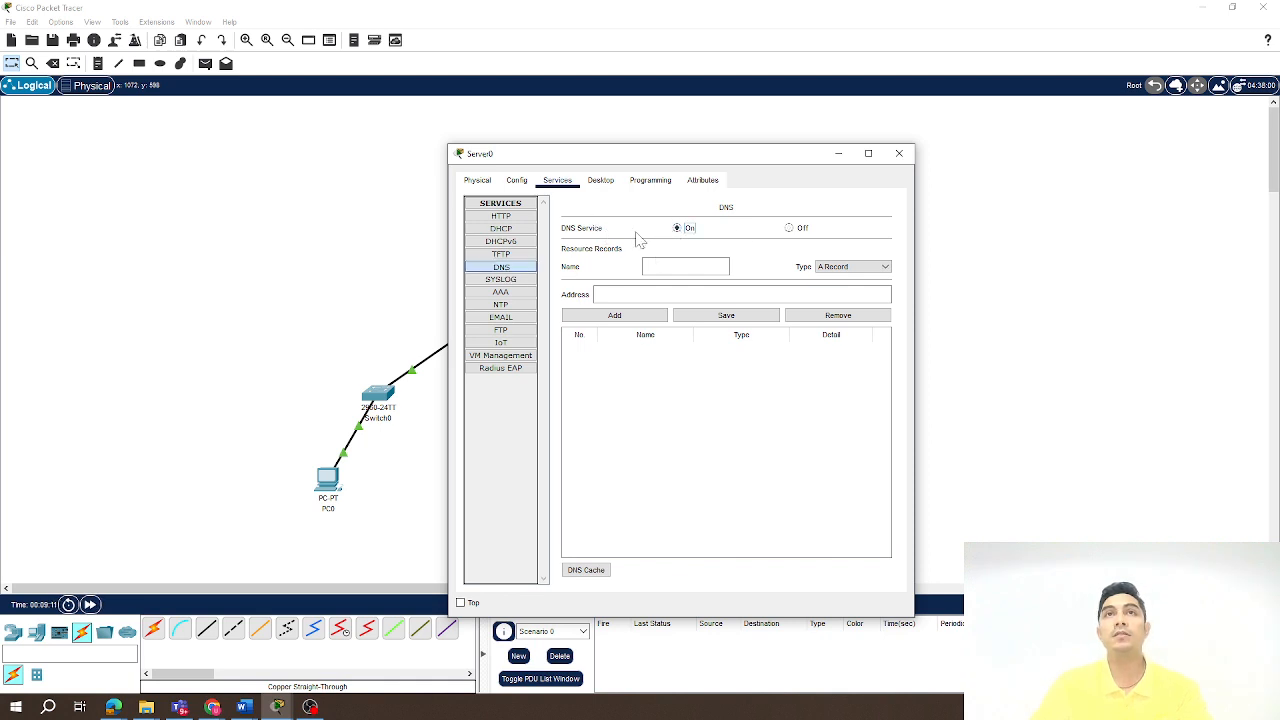
{"action": "left_click", "coordinate": [690, 266]}
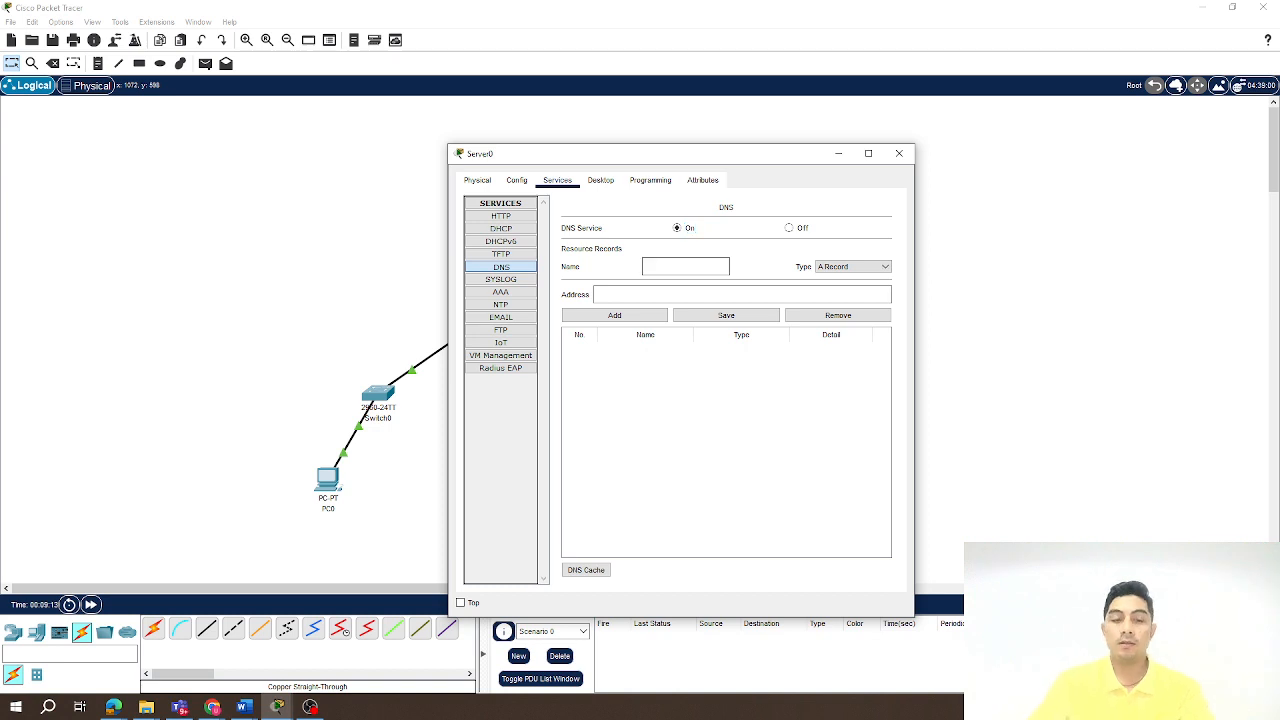
{"action": "type", "text": "www"}
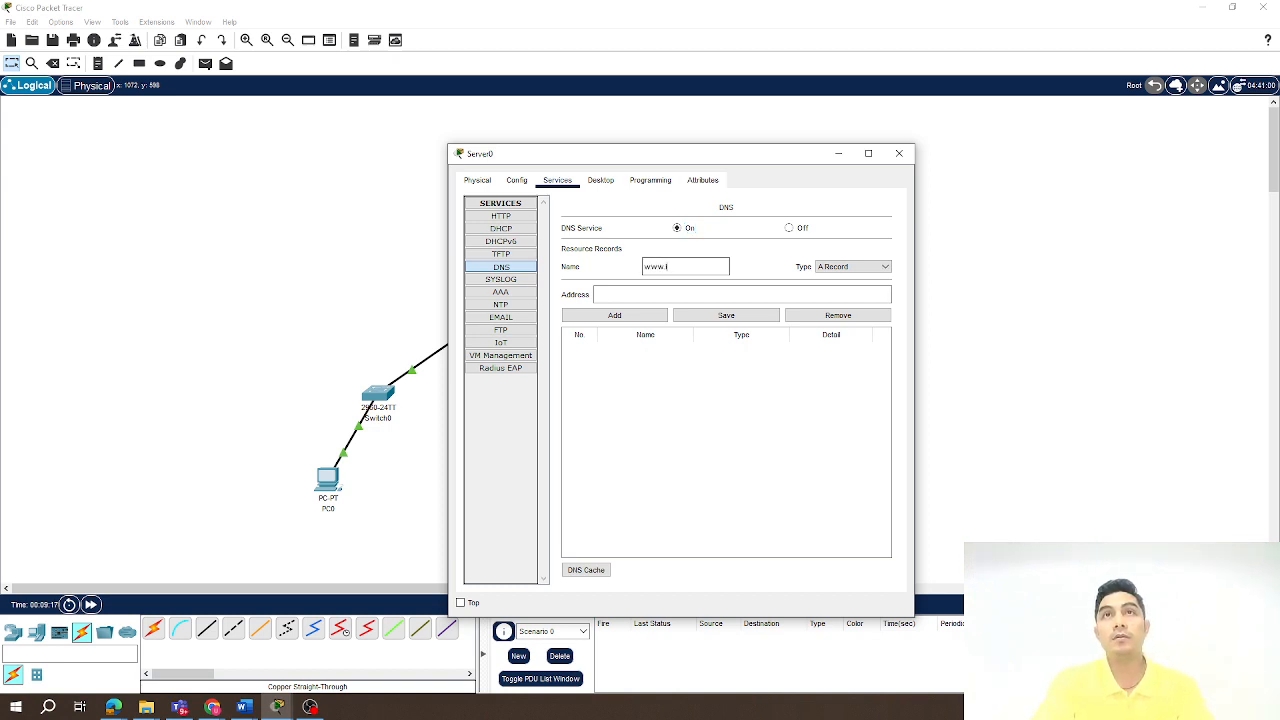
{"action": "type", "text": ".ushil"}
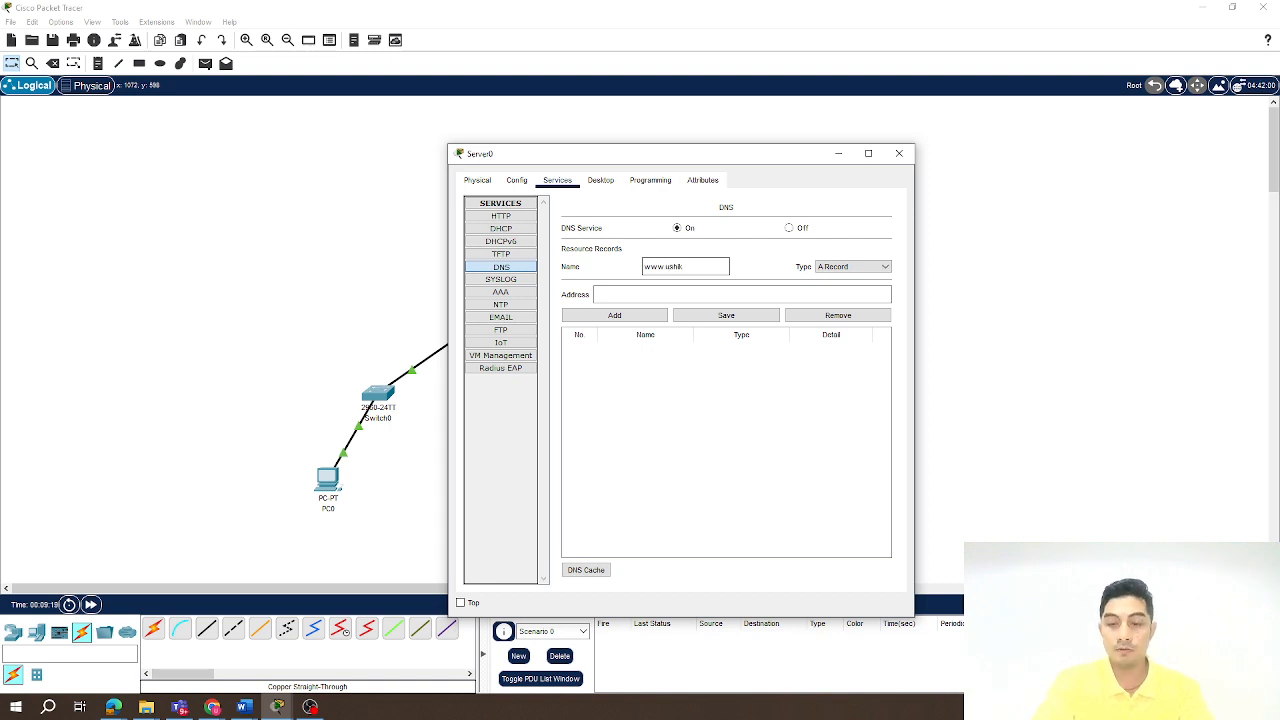
{"action": "type", "text": ".com"}
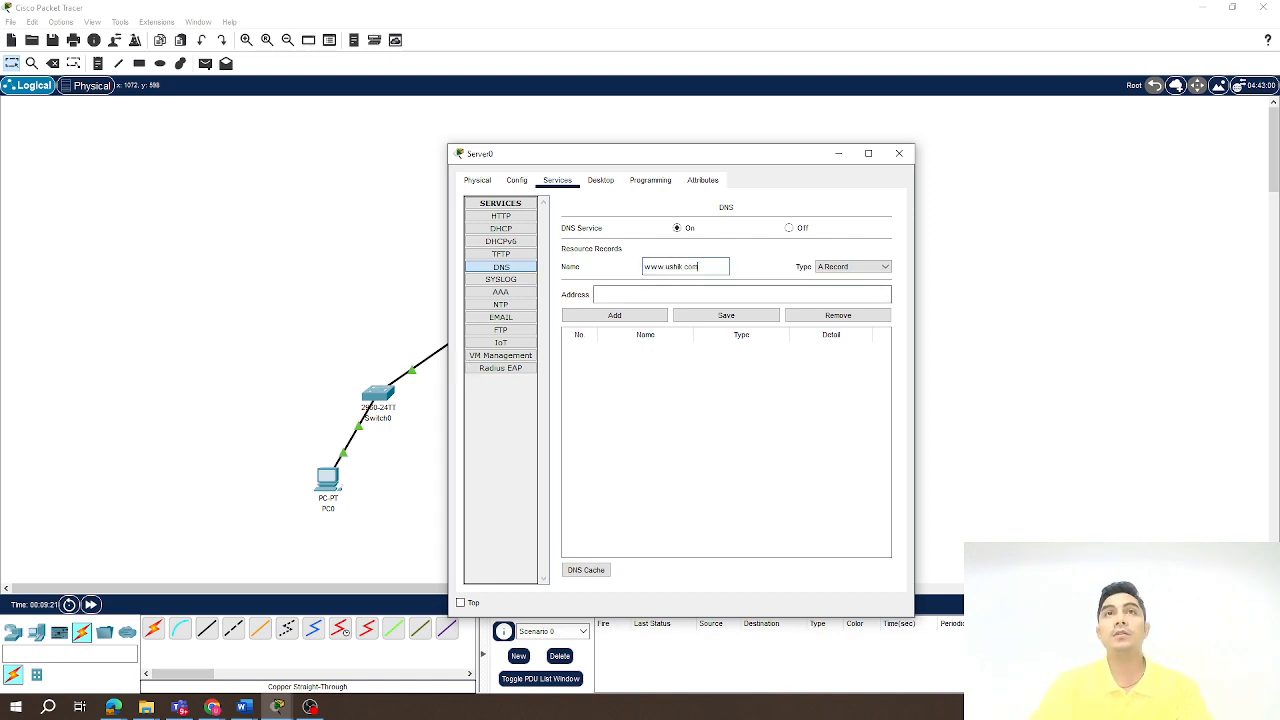
{"action": "left_click", "coordinate": [597, 295]}
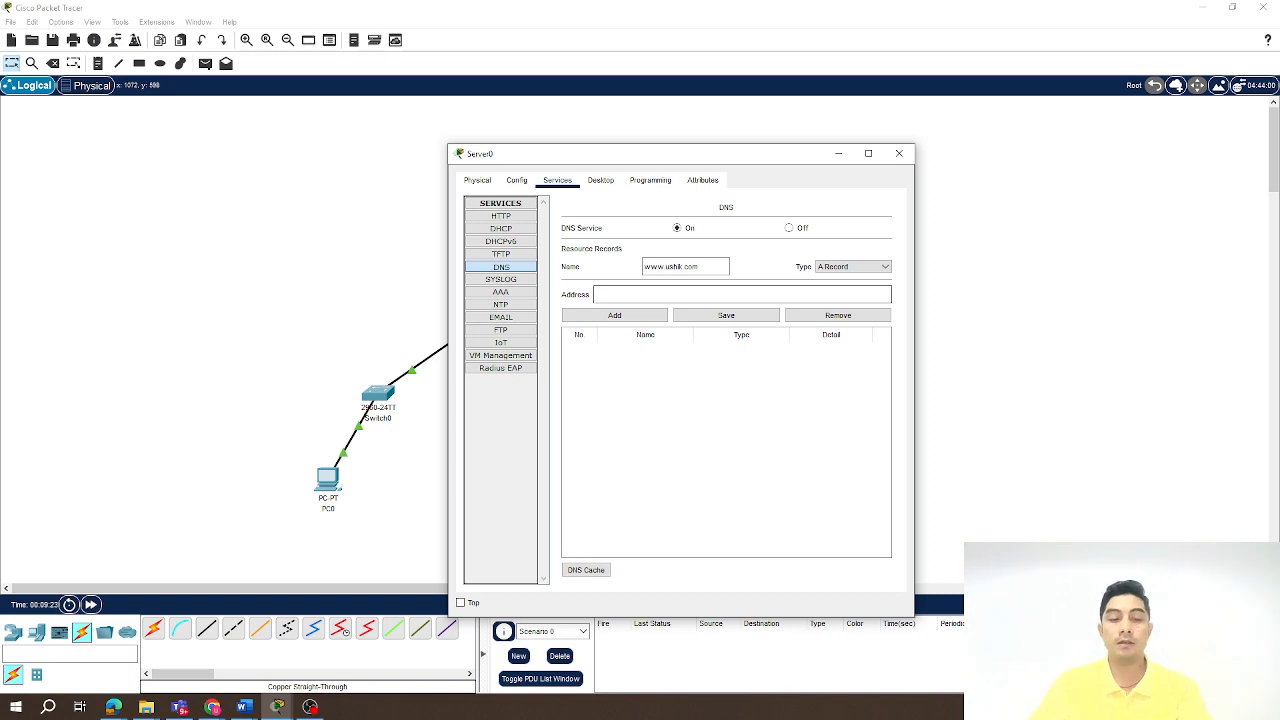
{"action": "type", "text": "192"}
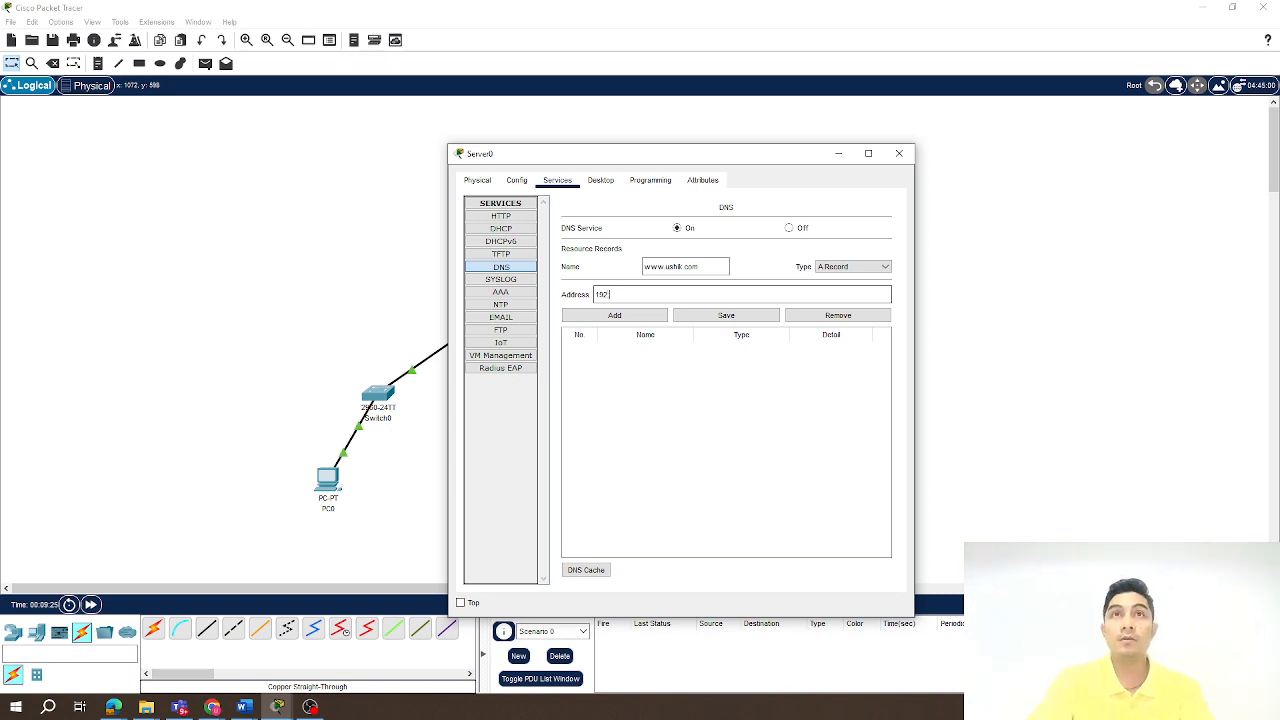
{"action": "type", "text": ".168"}
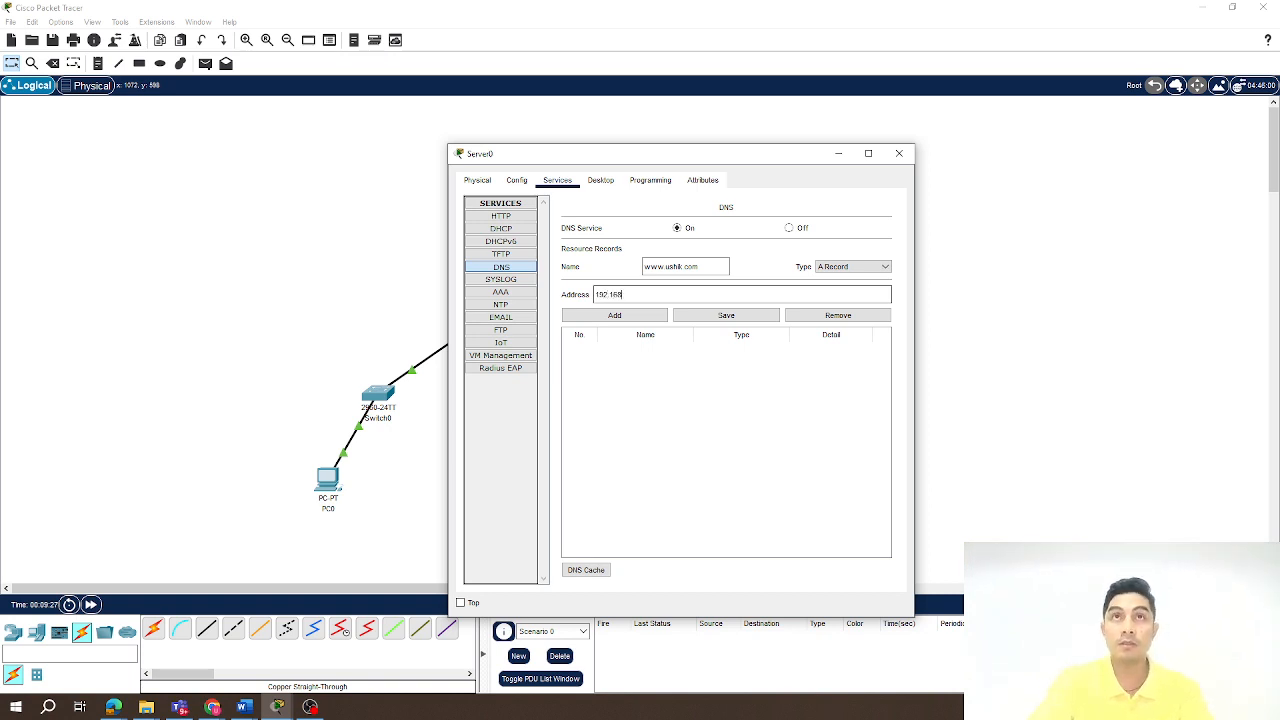
{"action": "type", "text": ".2.1"}
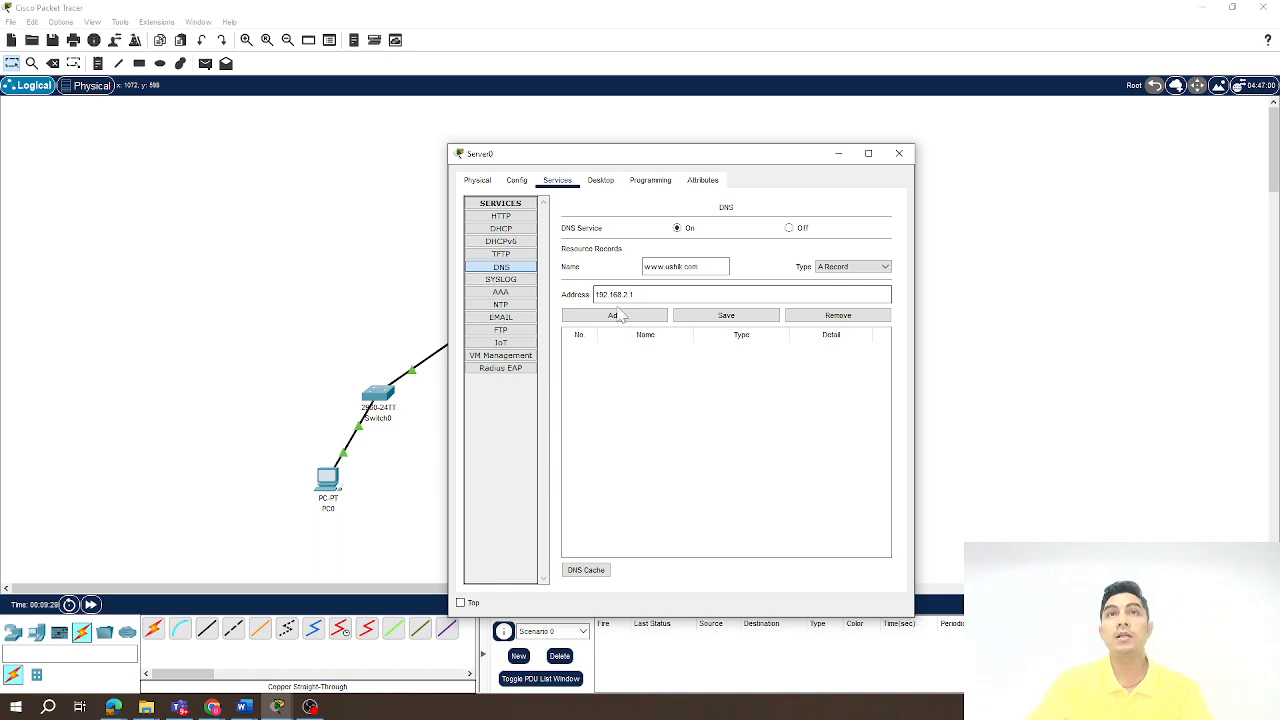
{"action": "left_click", "coordinate": [632, 317]}
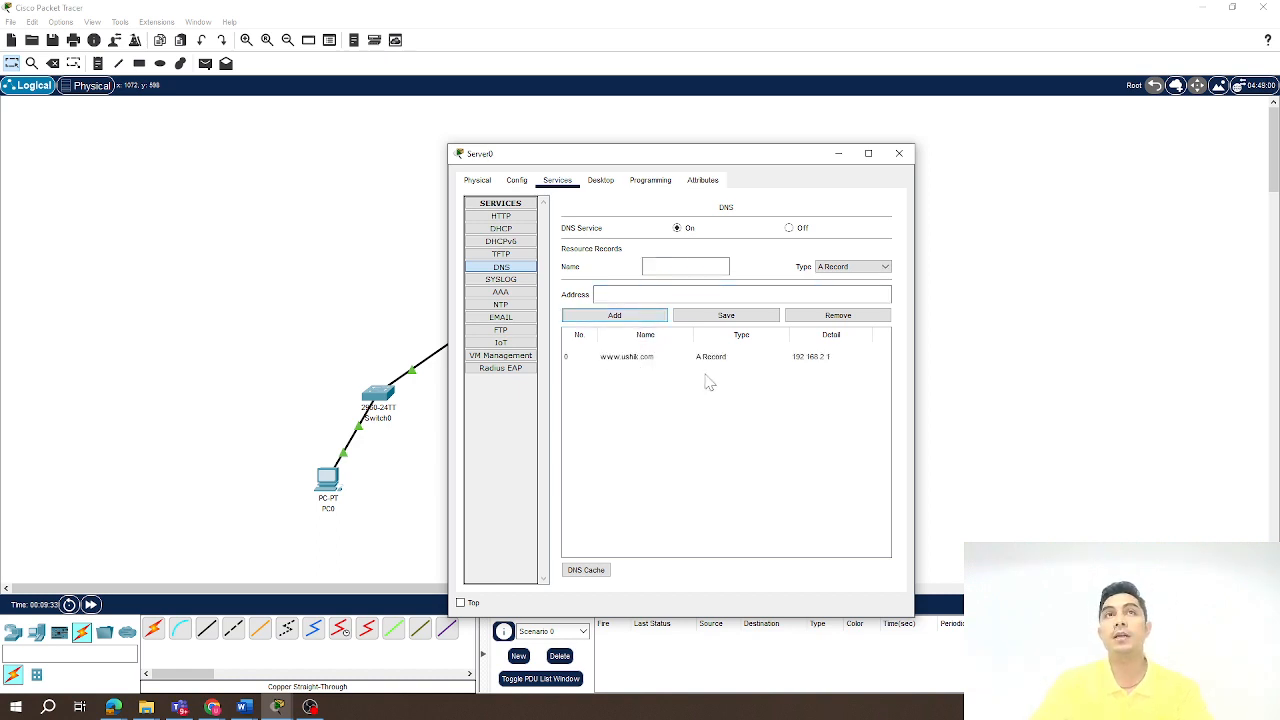
Replace the text after "Welcome to" in Server0's HTTP file index.html with "my website. Lets practice some Cisco Packet Tracer."
{"action": "left_click", "coordinate": [502, 217]}
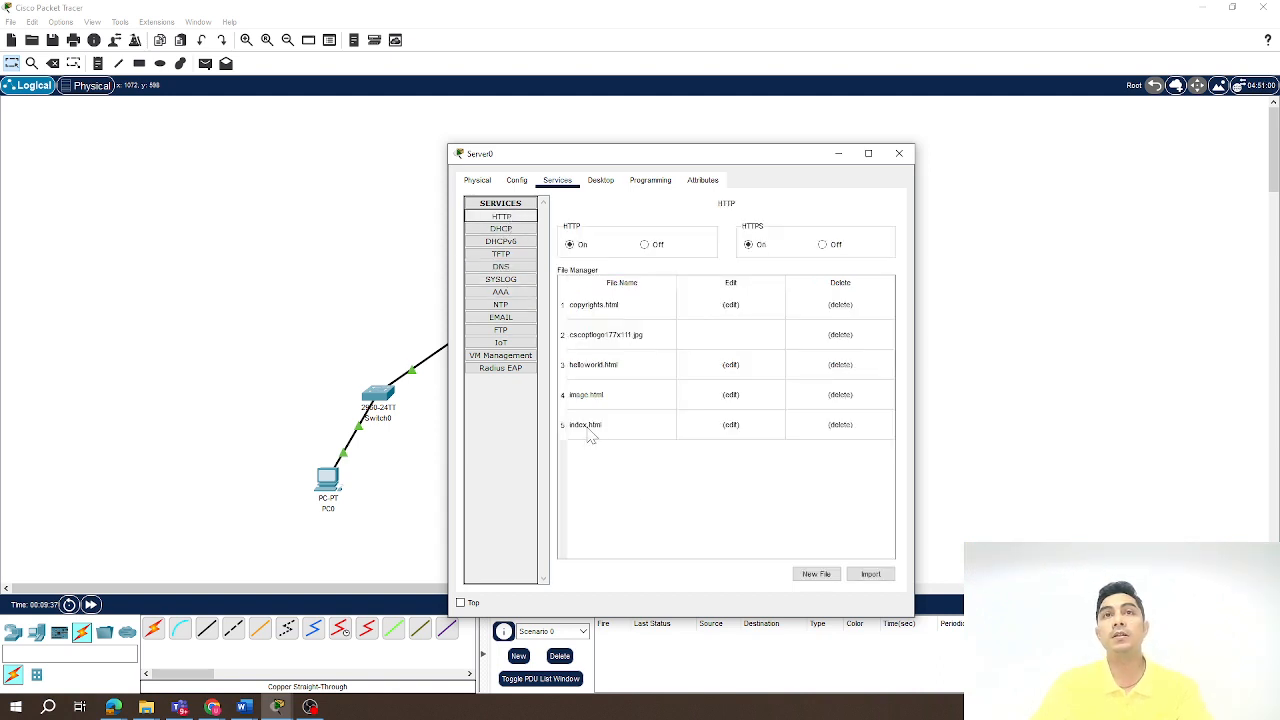
{"action": "left_click", "coordinate": [749, 424]}
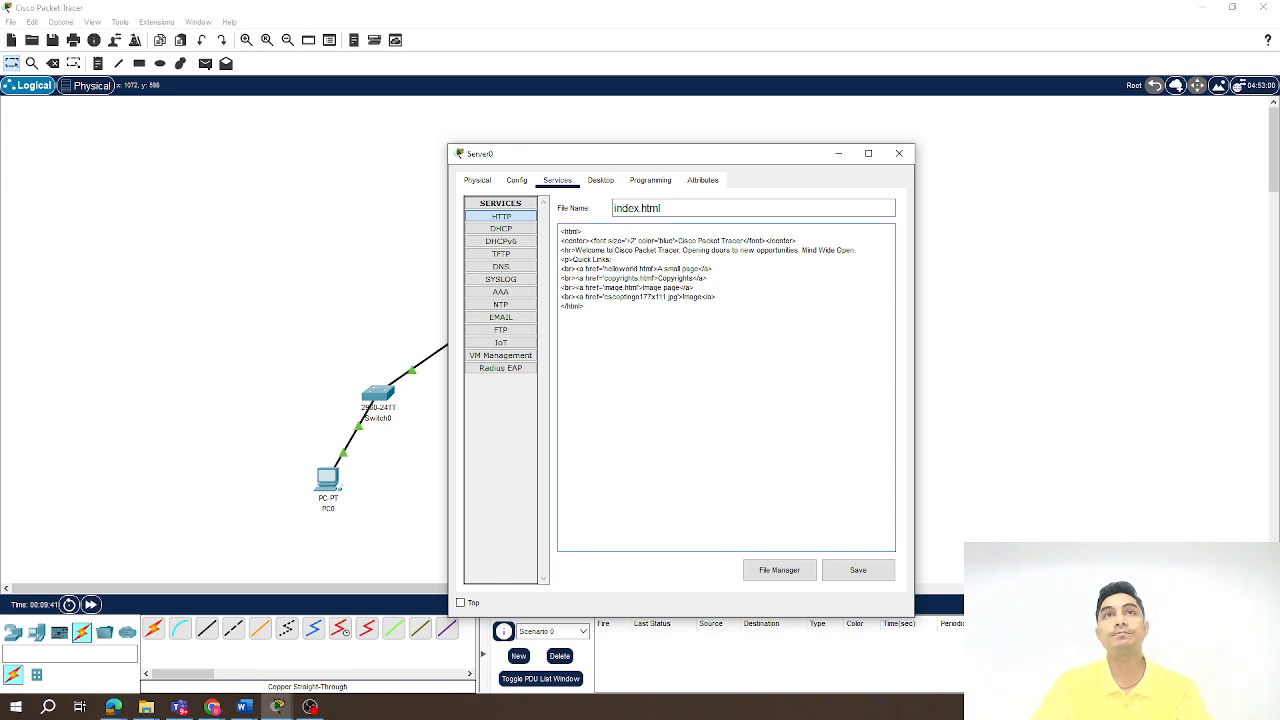
{"action": "left_click_drag", "start_coordinate": [613, 250], "coordinate": [856, 250]}
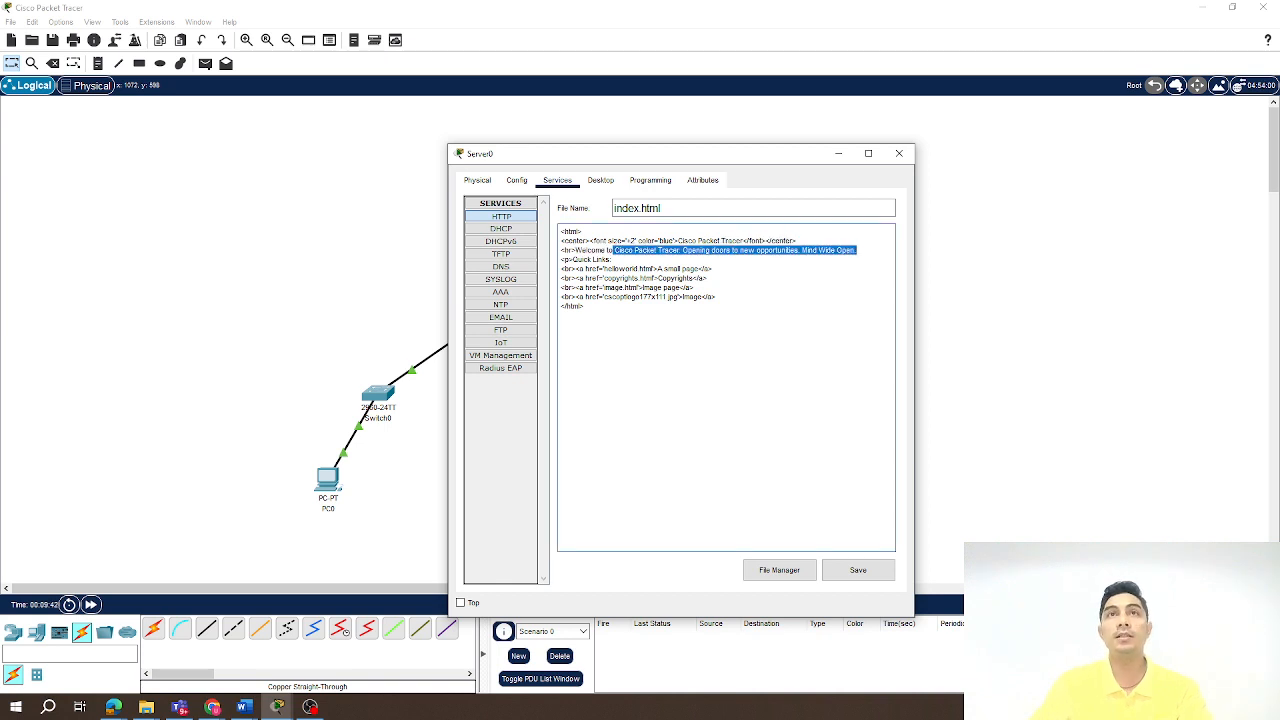
{"action": "key", "text": "BackSpace"}
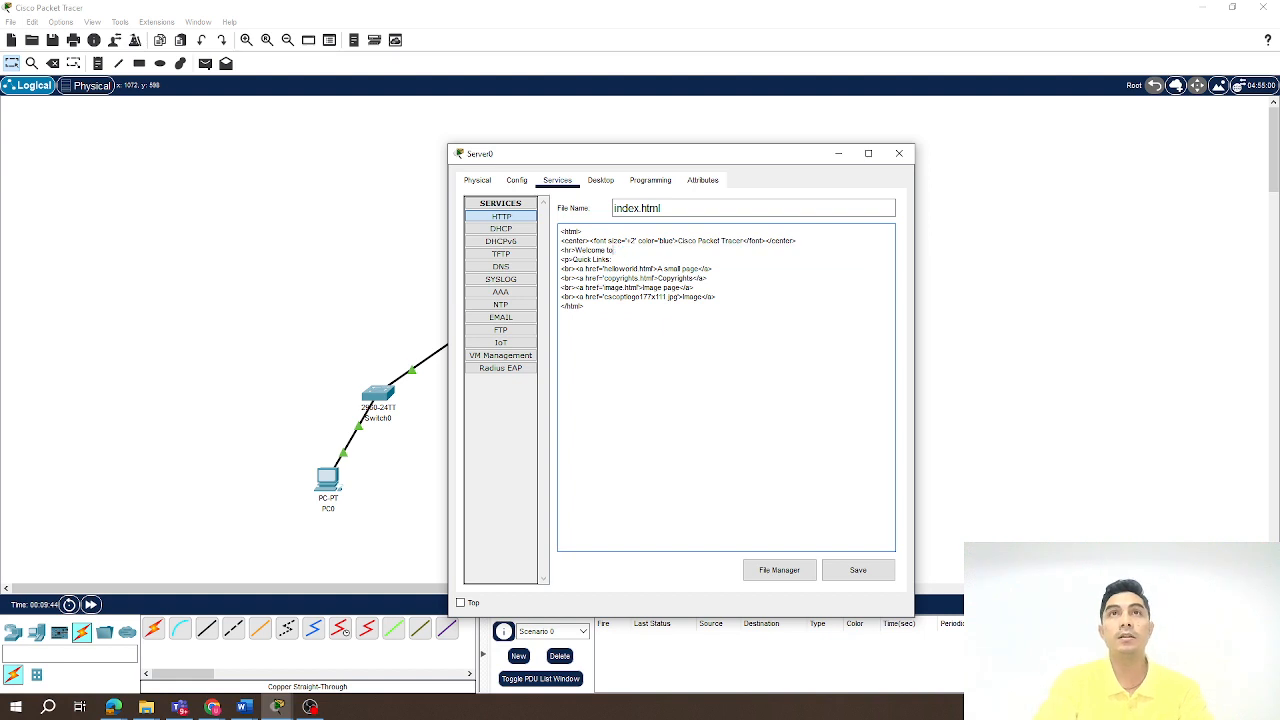
{"action": "type", "text": "my we"}
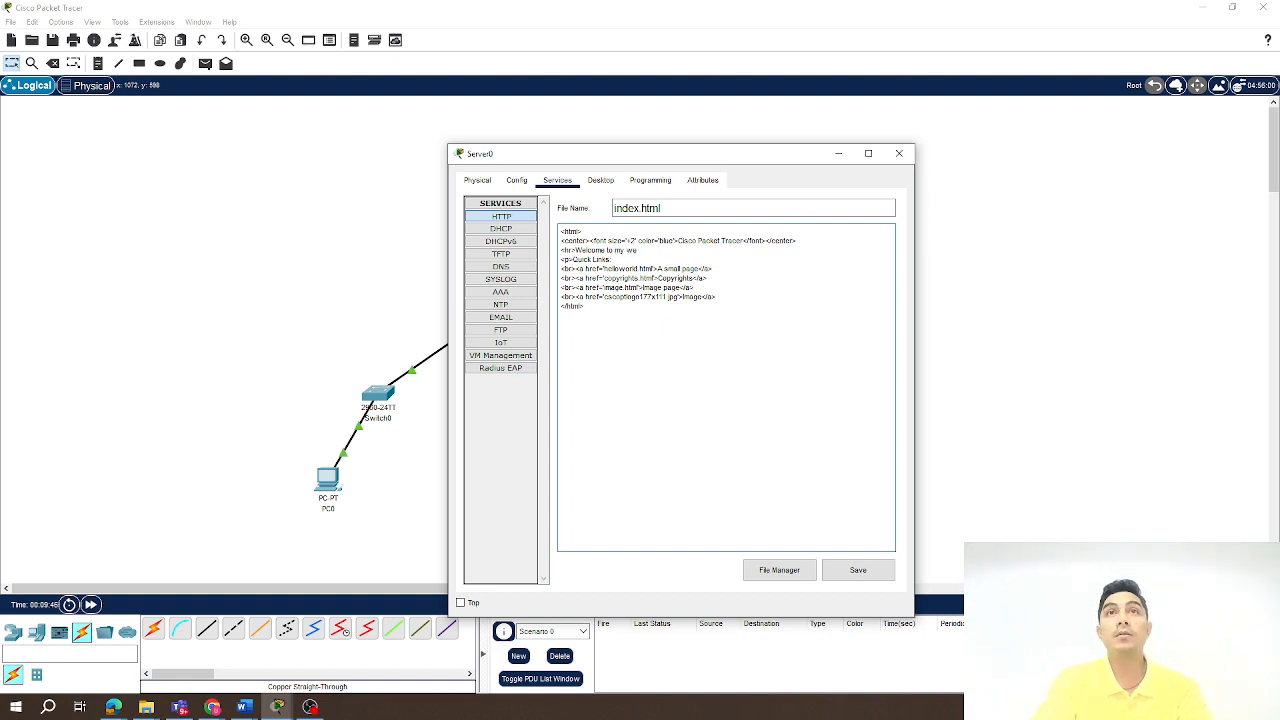
{"action": "type", "text": "bsite"}
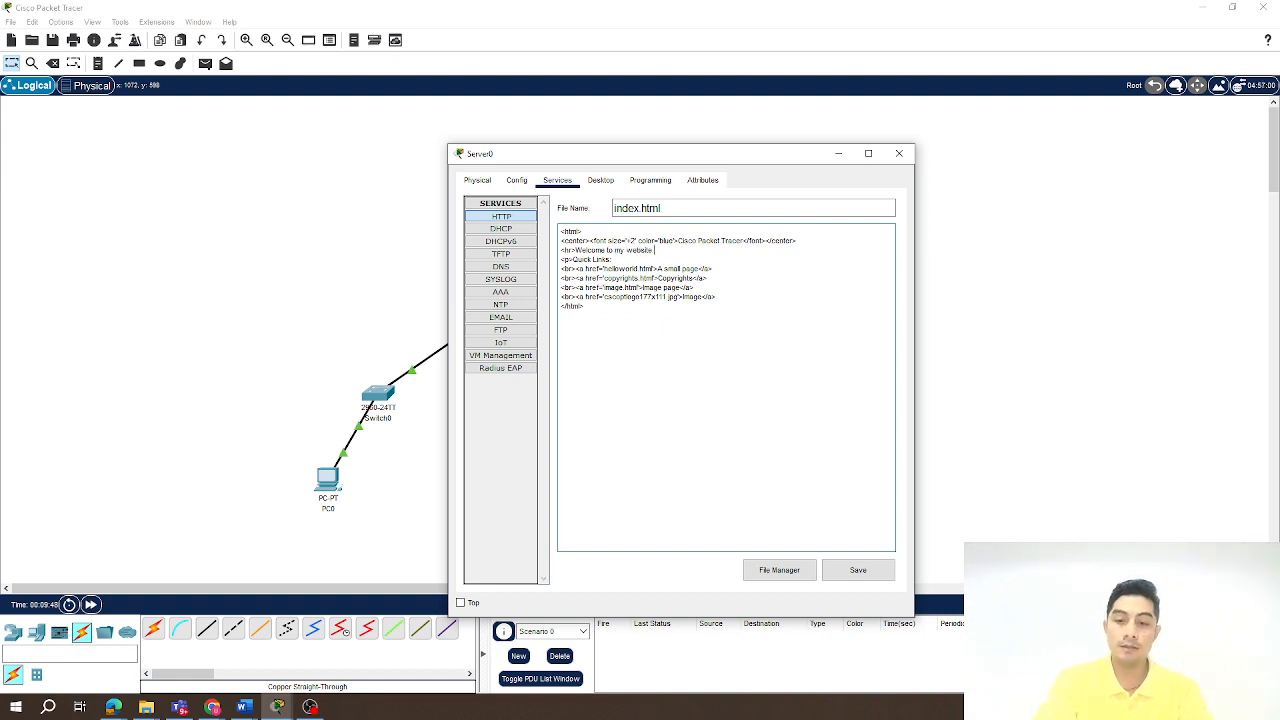
{"action": "type", "text": ". Lets p"}
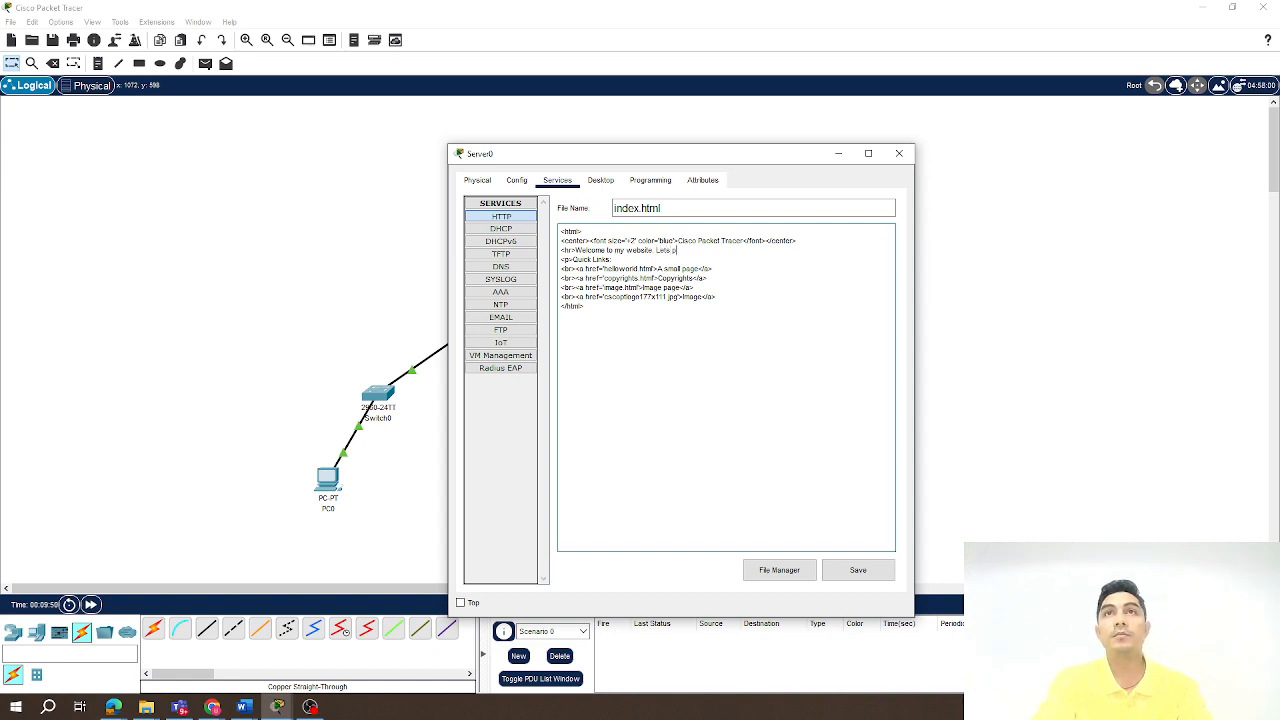
{"action": "type", "text": "ractice s"}
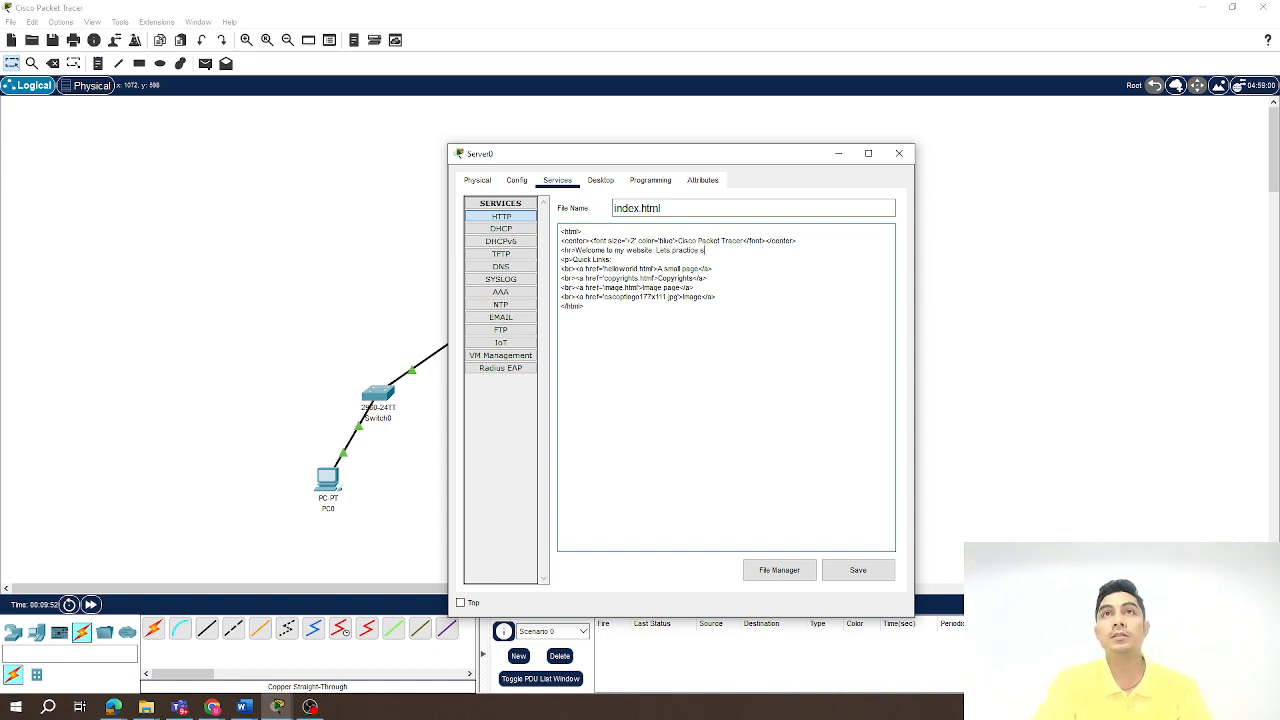
{"action": "type", "text": "ome Cis"}
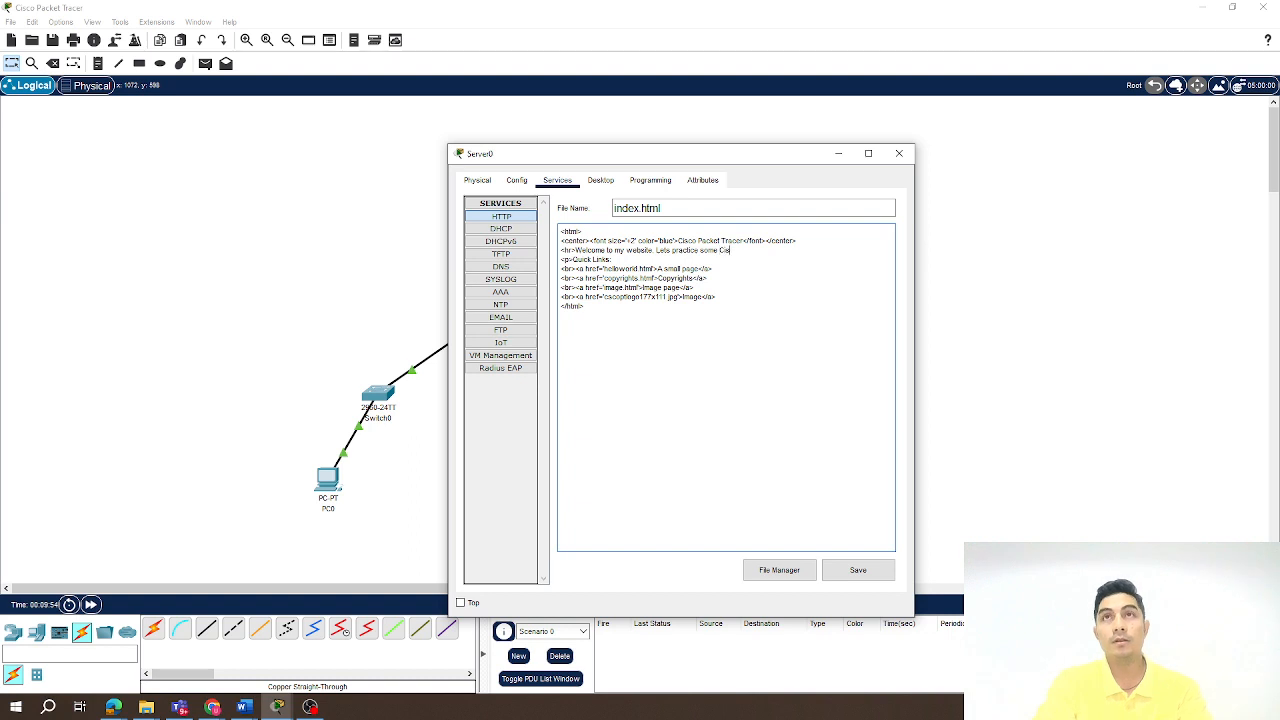
{"action": "type", "text": "co Pa"}
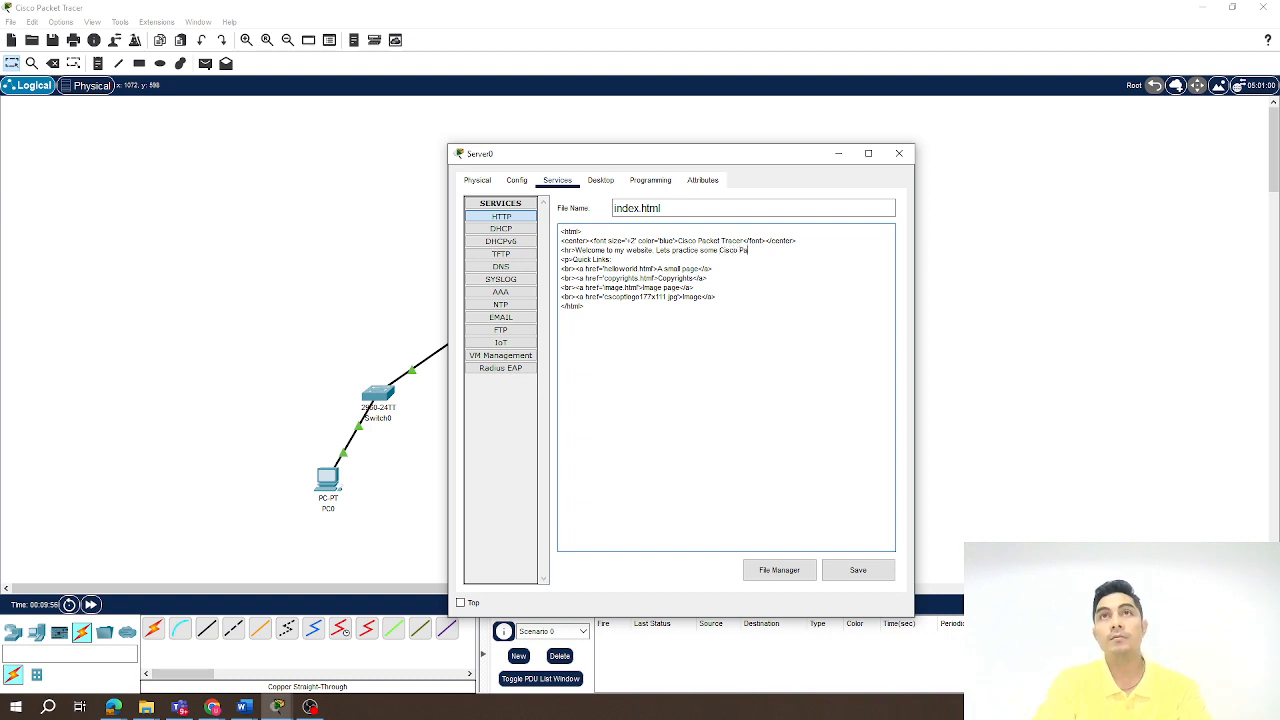
{"action": "type", "text": "cket Trac"}
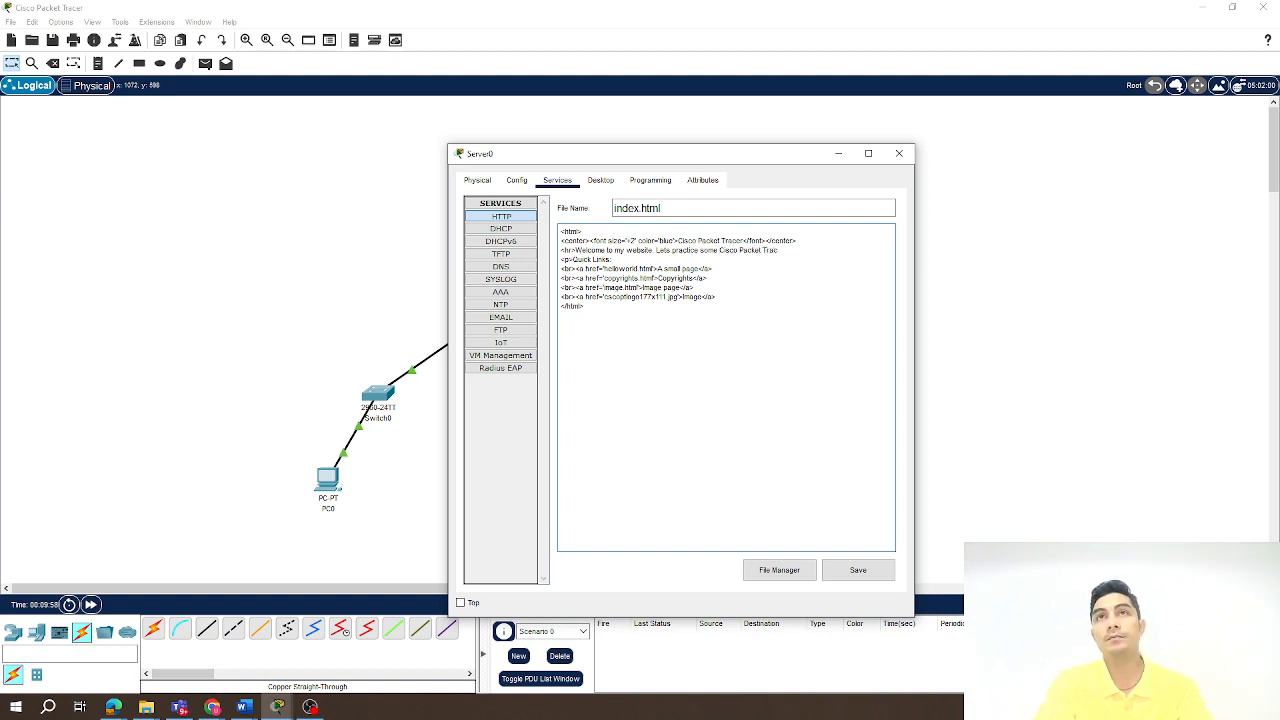
{"action": "type", "text": "er."}
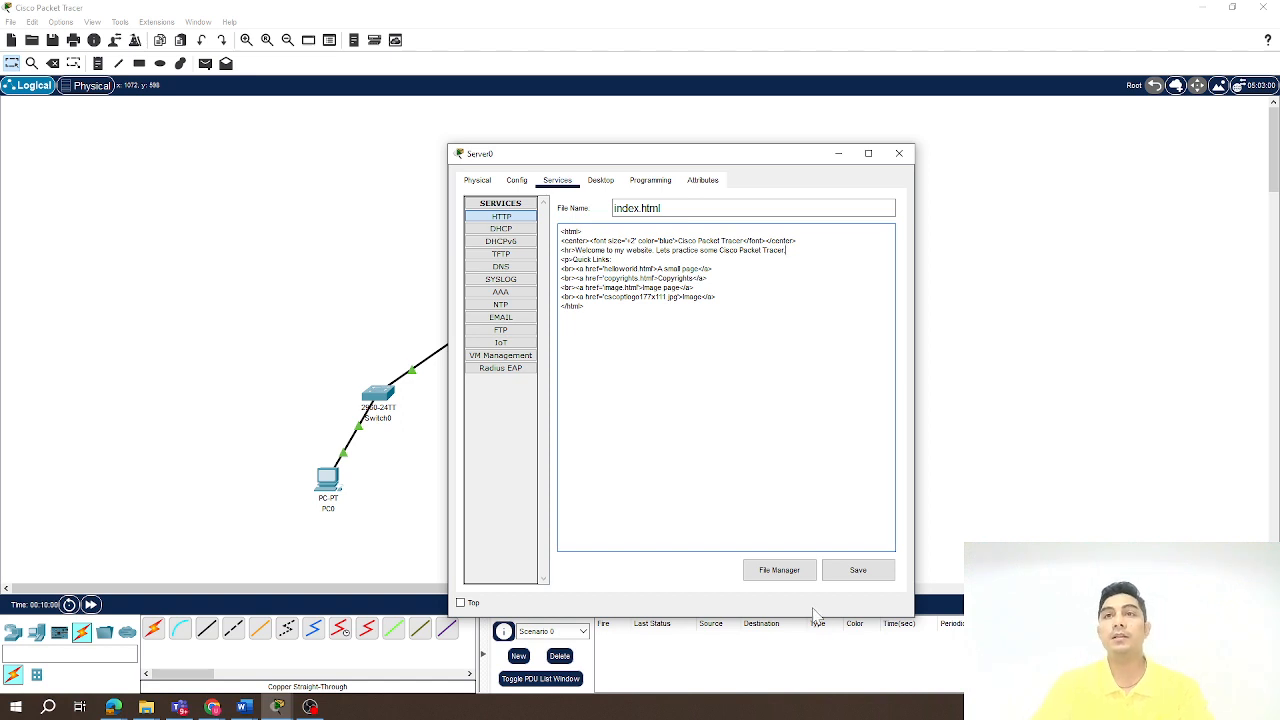
Save index.html on Server0, overwriting the existing file, and close the server's window
{"action": "left_click", "coordinate": [850, 569]}
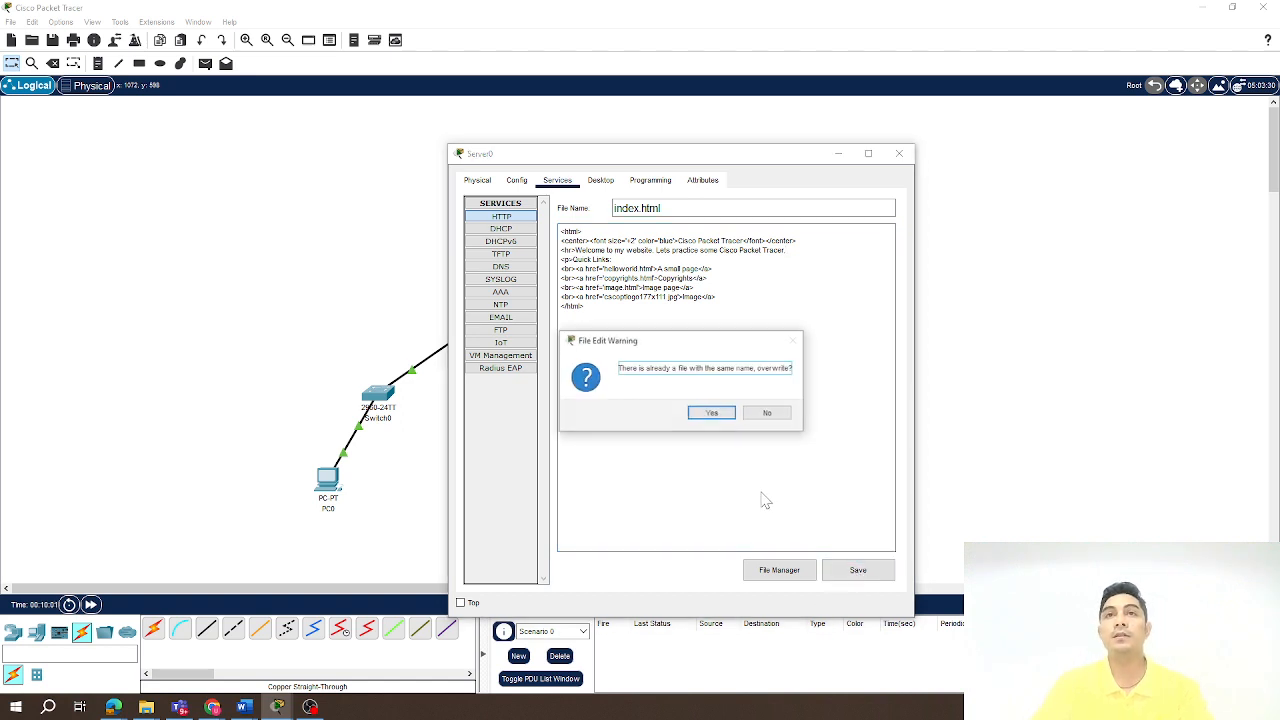
{"action": "left_click", "coordinate": [732, 416]}
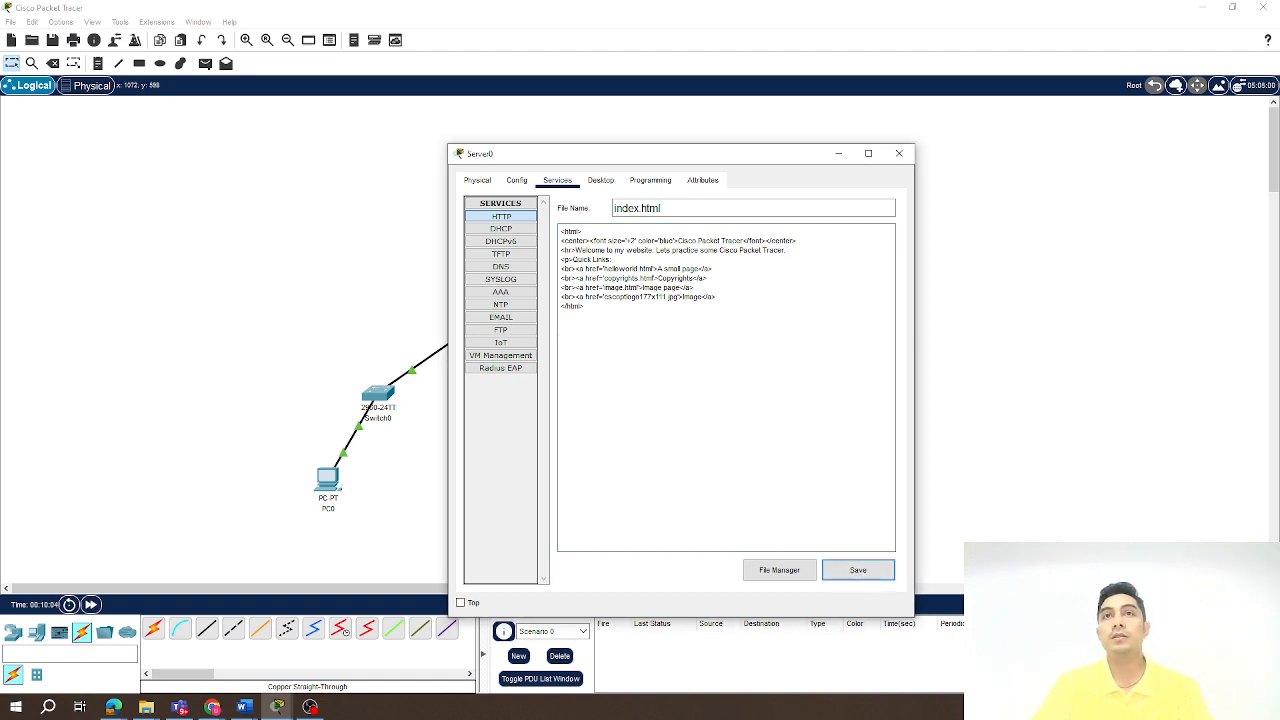
{"action": "left_click", "coordinate": [899, 155]}
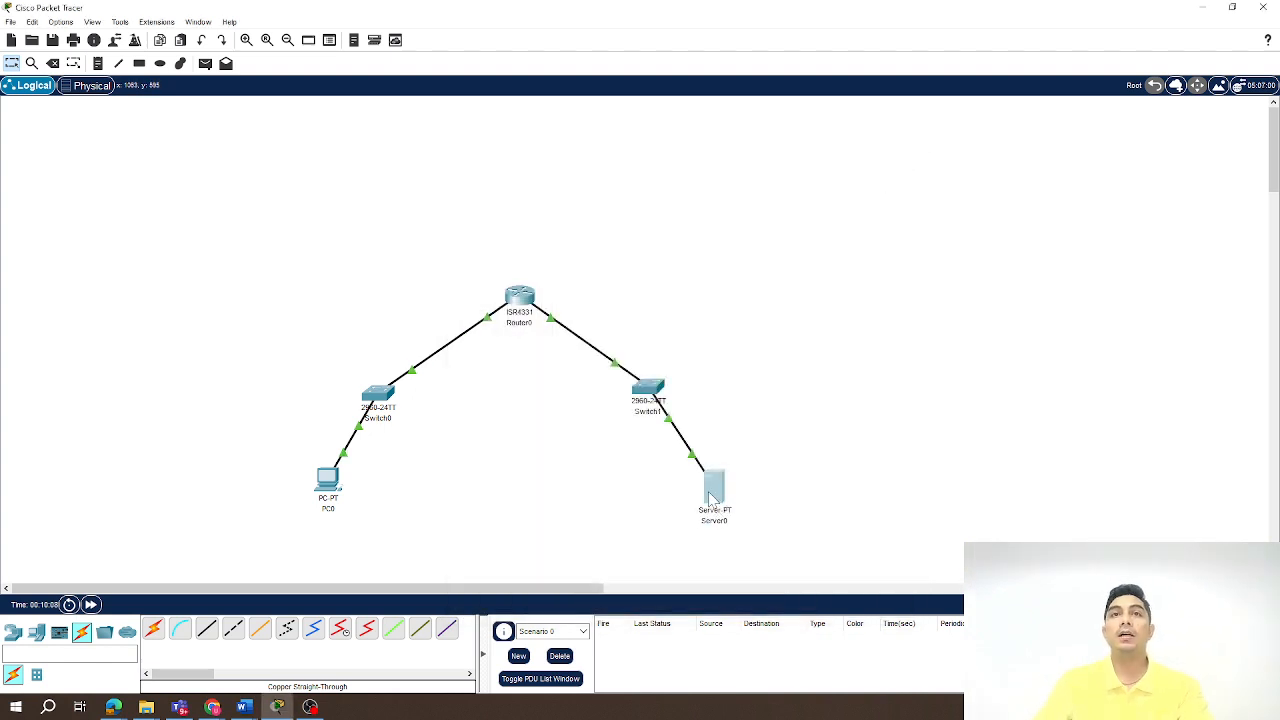
Load 192.168.2.1 in PC0's web browser and examine the welcome line on the page
{"action": "left_click", "coordinate": [329, 481]}
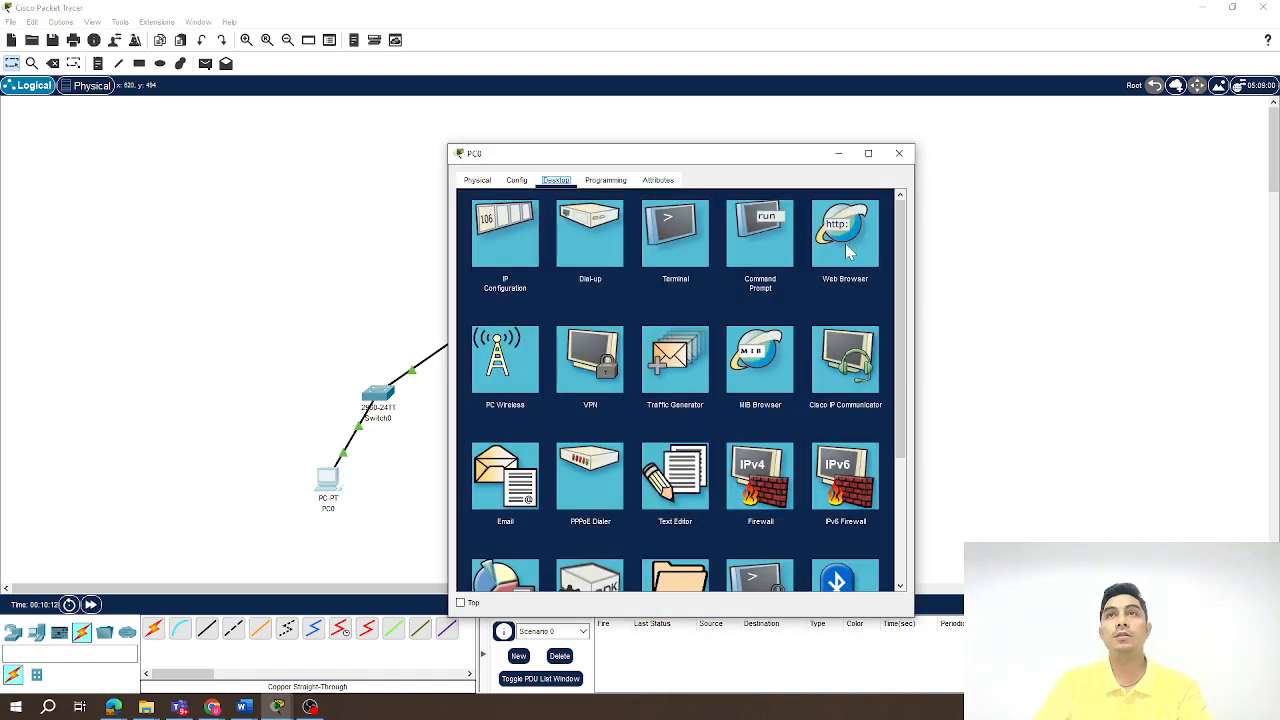
{"action": "left_click", "coordinate": [849, 237]}
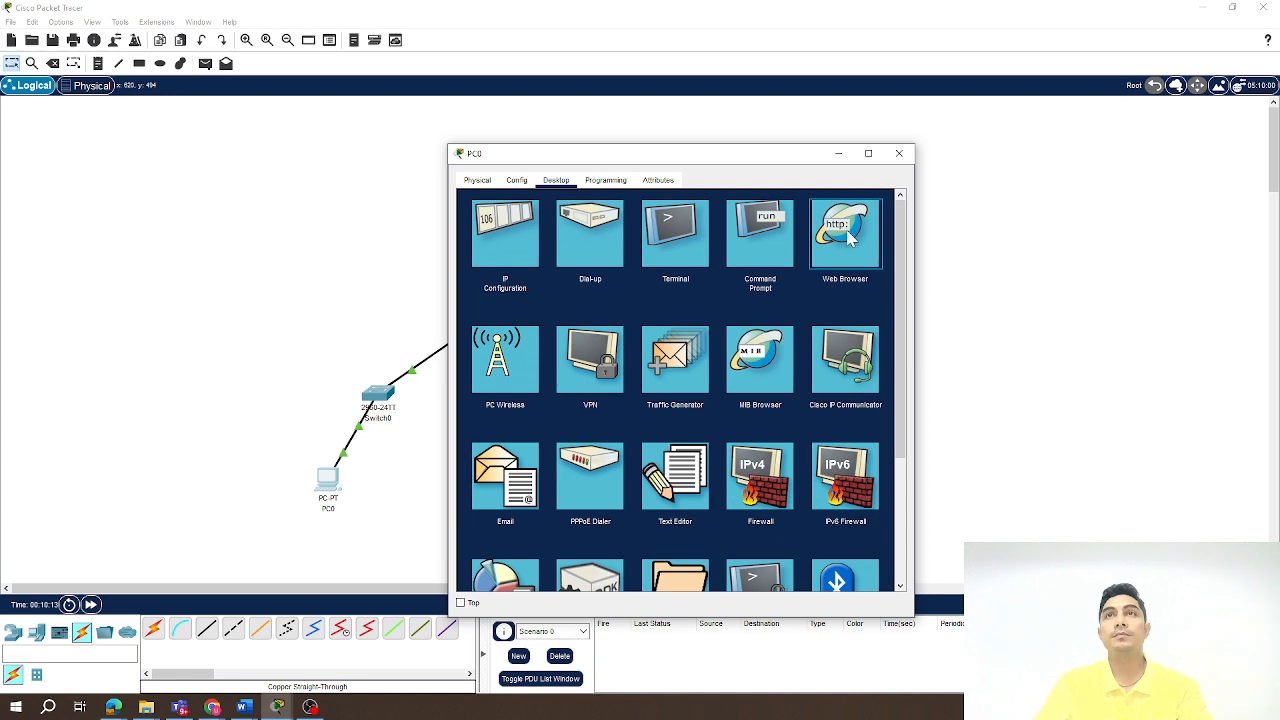
{"action": "left_click", "coordinate": [848, 228]}
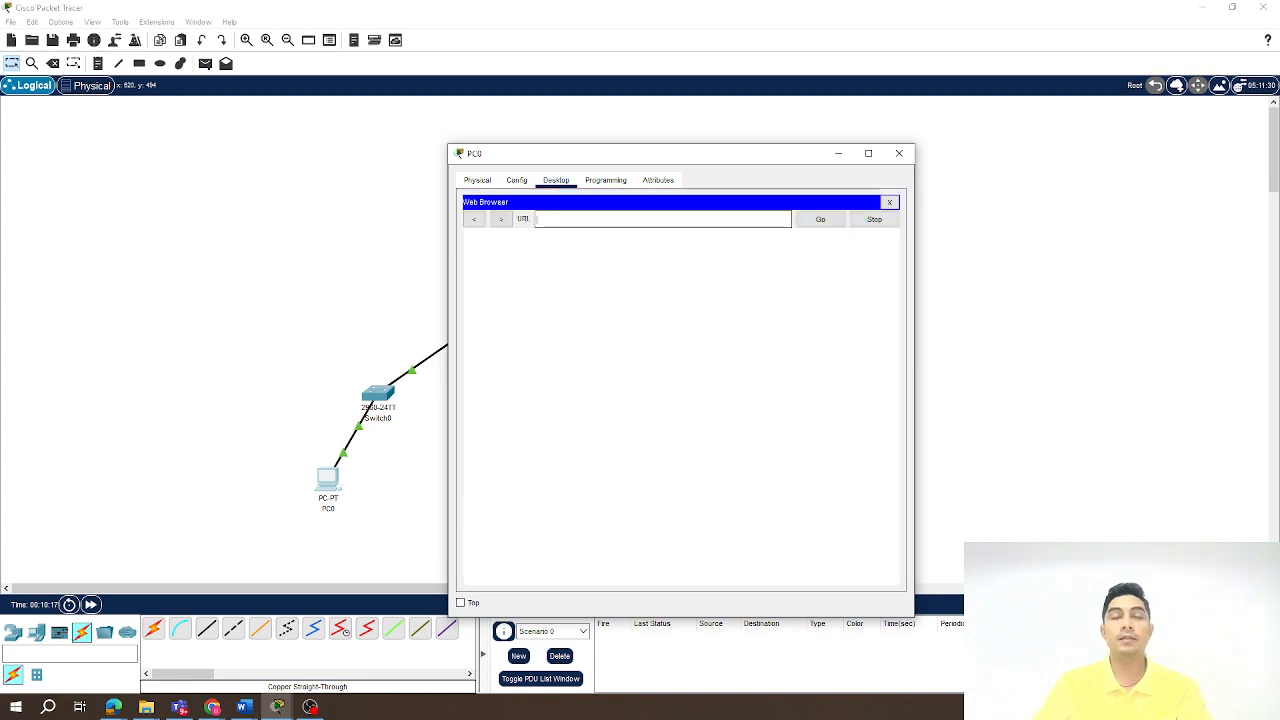
{"action": "type", "text": "192.16"}
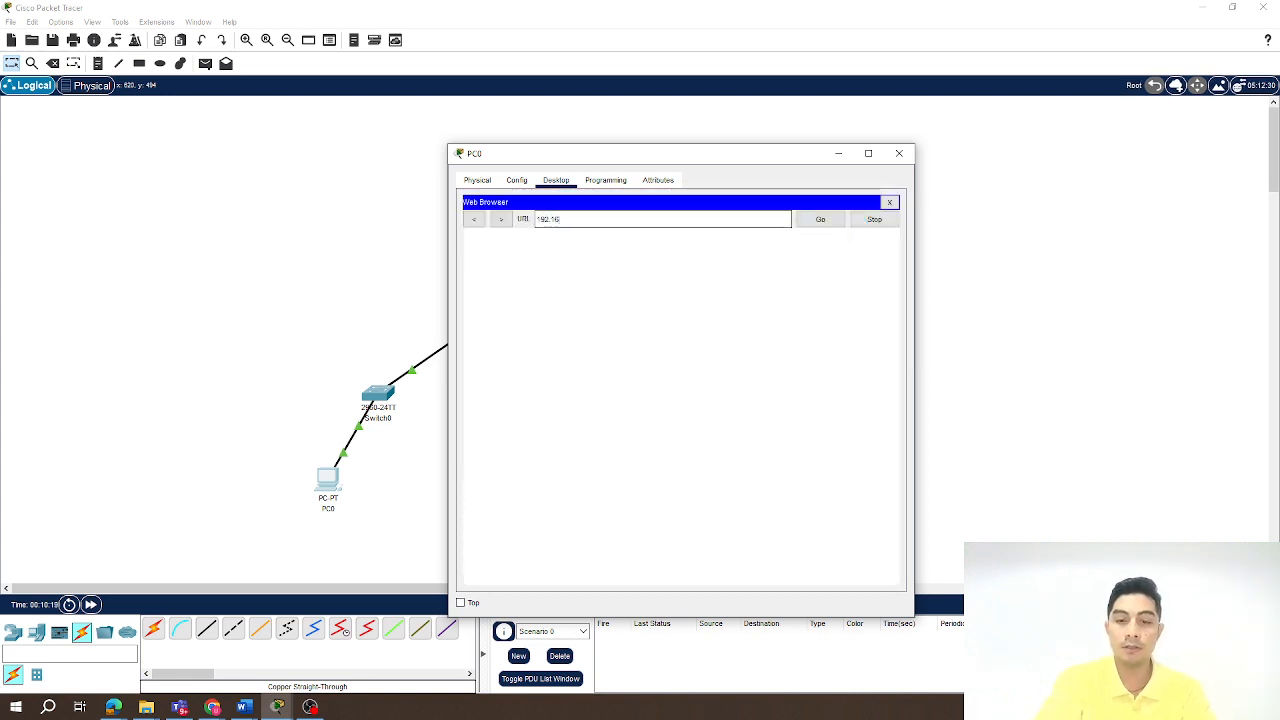
{"action": "type", "text": "8.2"}
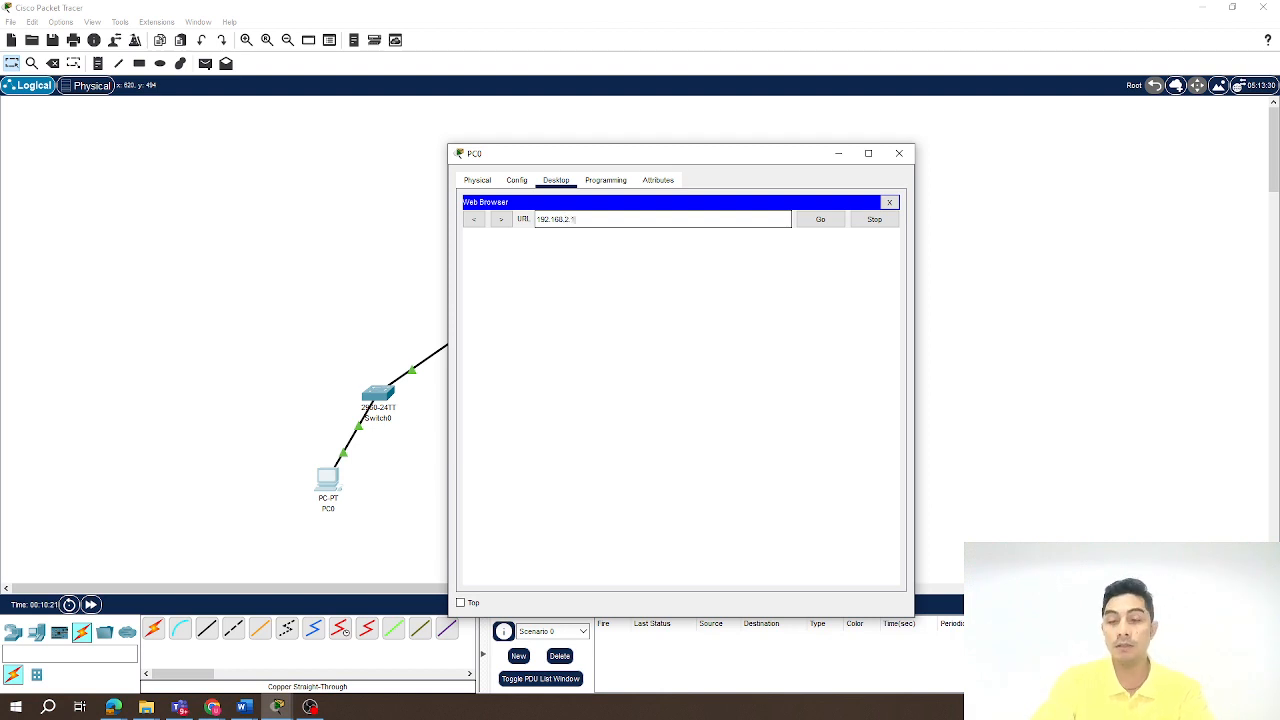
{"action": "type", "text": ".1"}
{"action": "key", "text": "Return"}
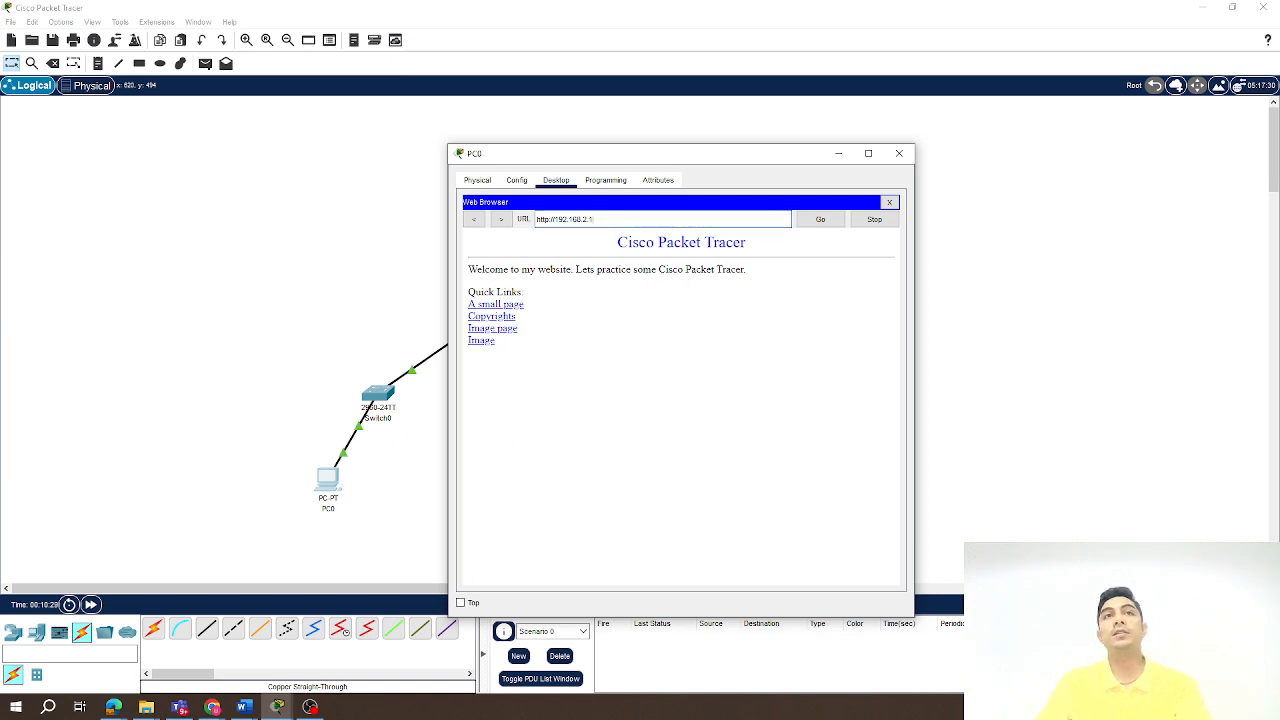
{"action": "left_click_drag", "start_coordinate": [467, 269], "coordinate": [751, 277]}
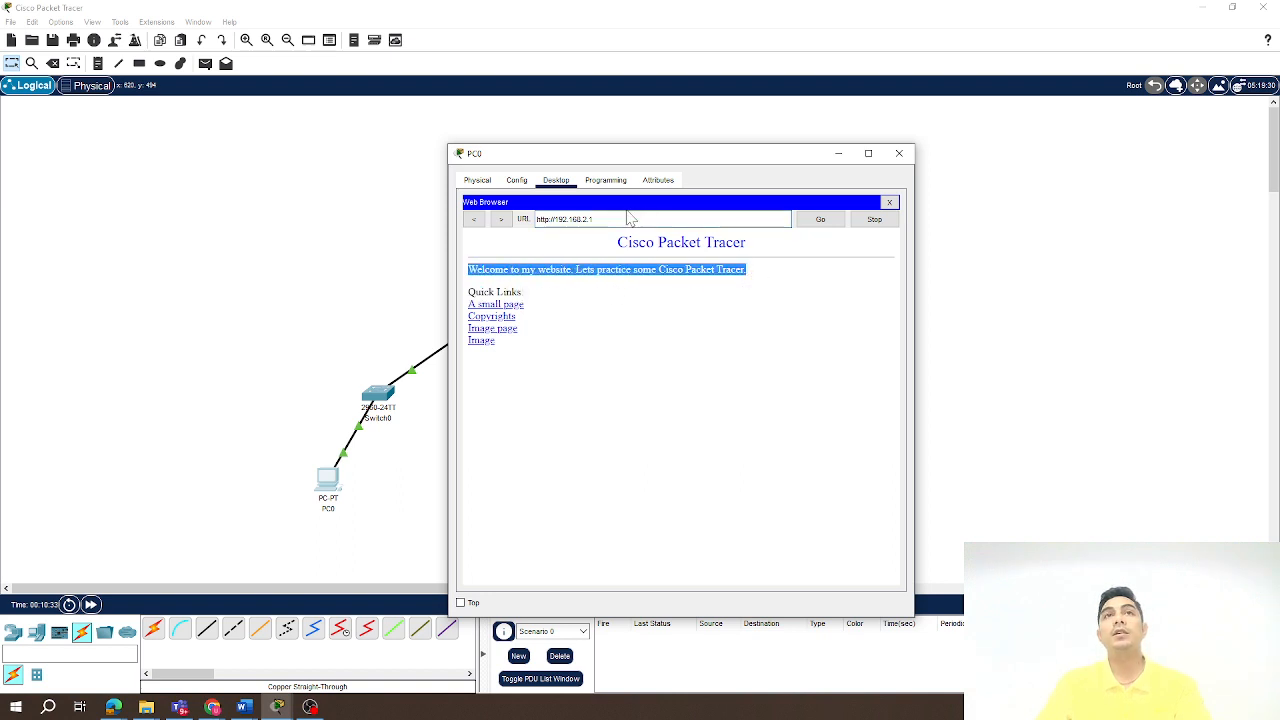
{"action": "left_click_drag", "start_coordinate": [624, 219], "coordinate": [535, 219]}
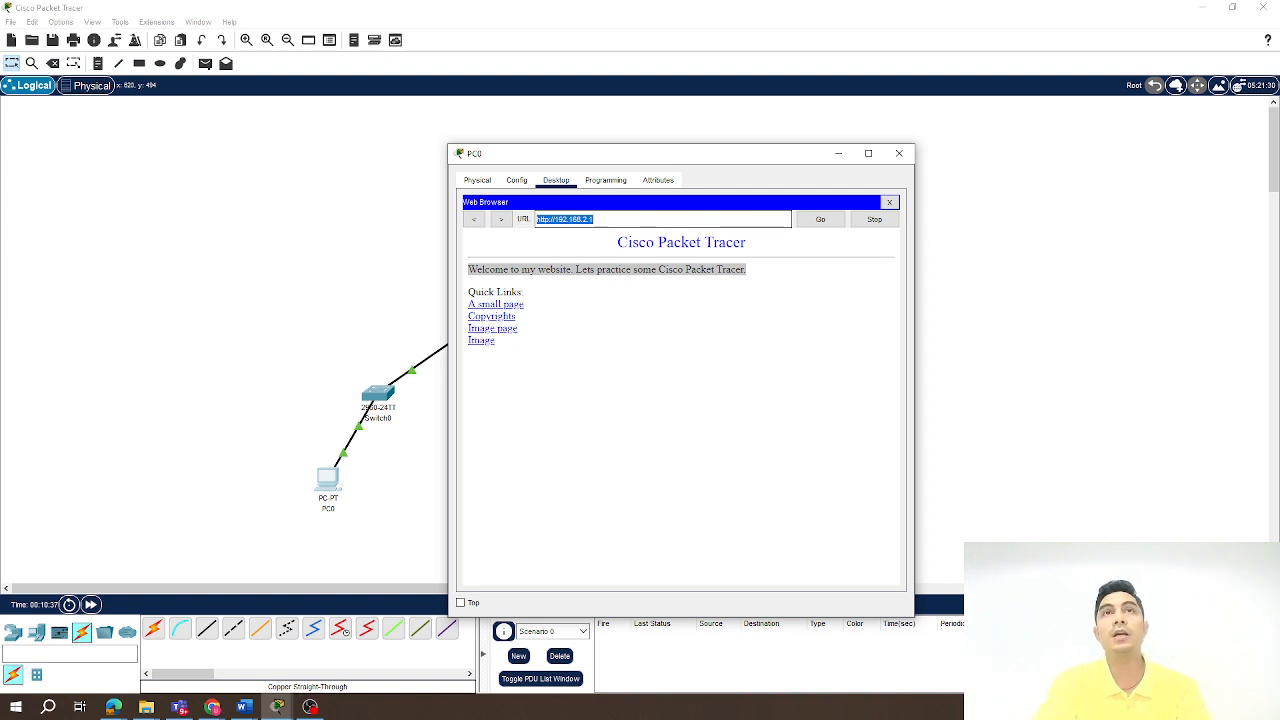
{"action": "type", "text": "www"}
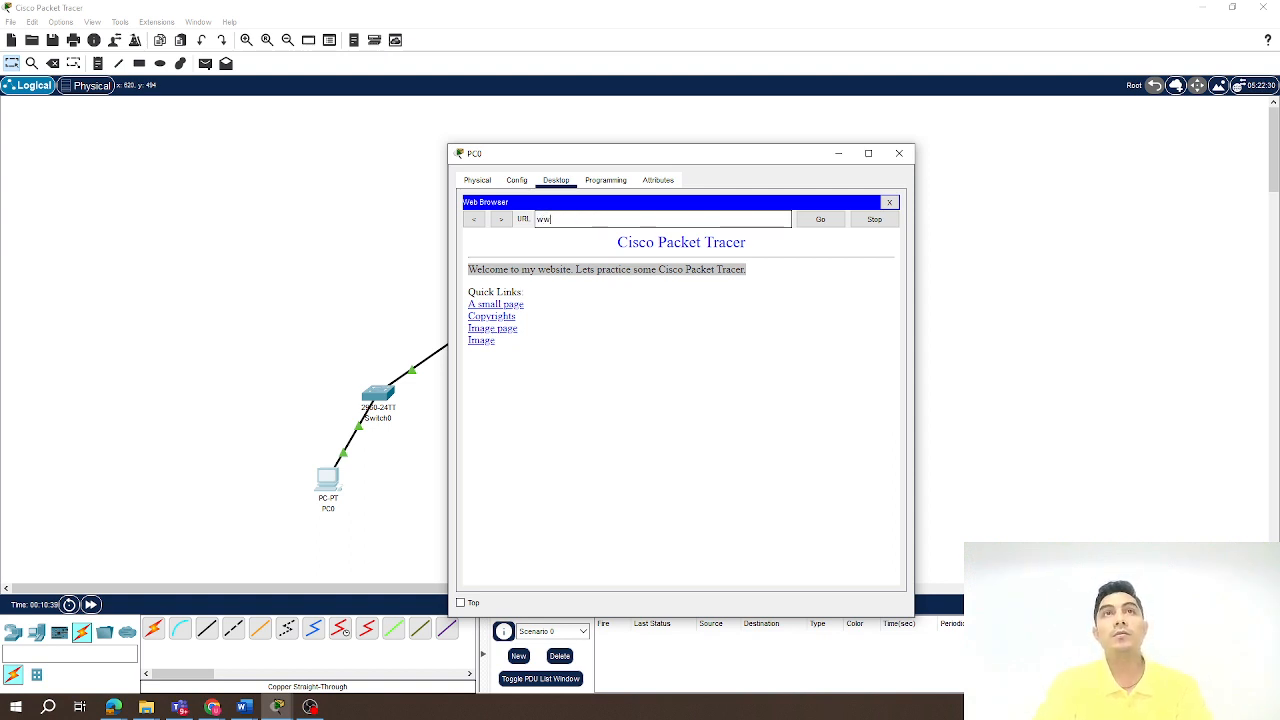
{"action": "type", "text": ".u"}
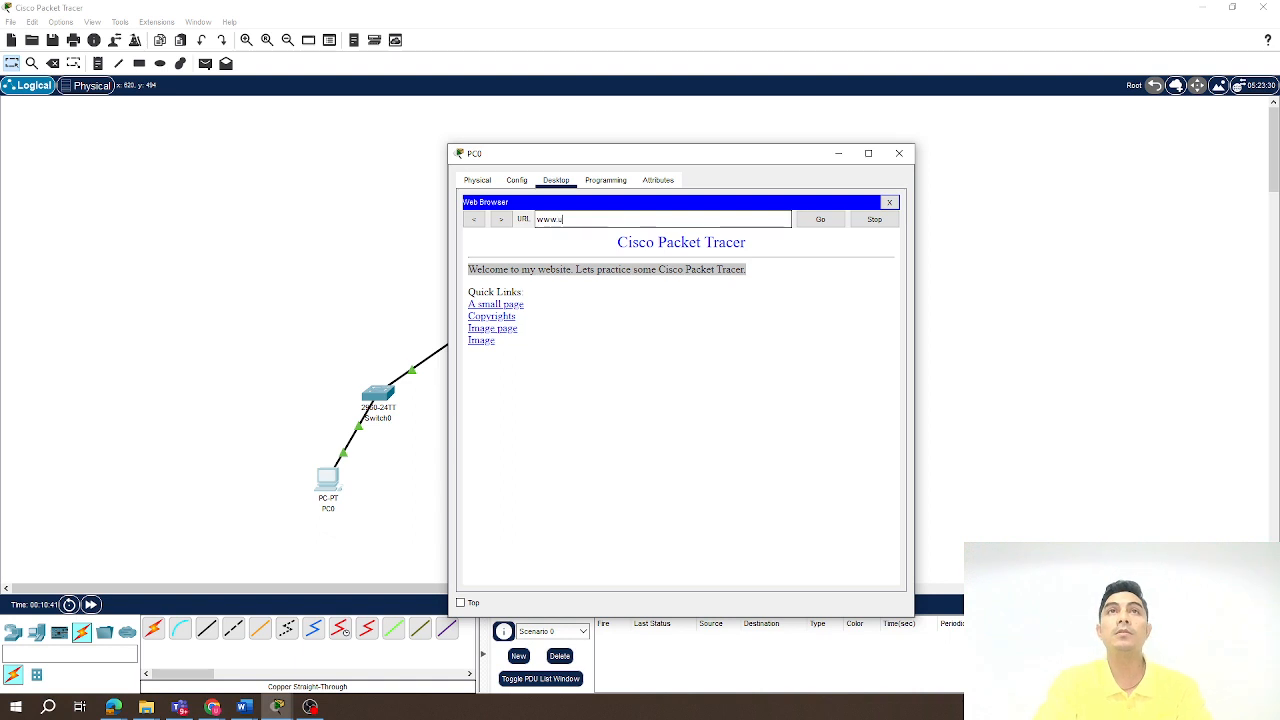
{"action": "type", "text": "shk.com"}
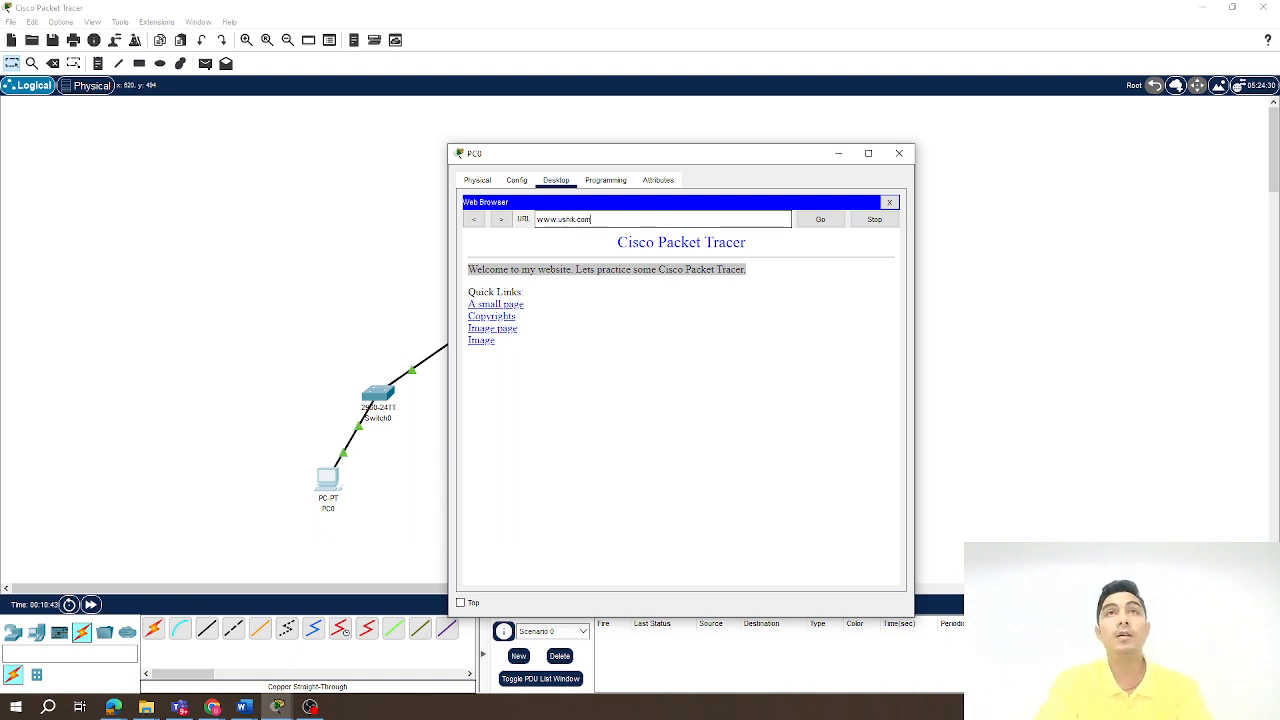
{"action": "key", "text": "Return"}
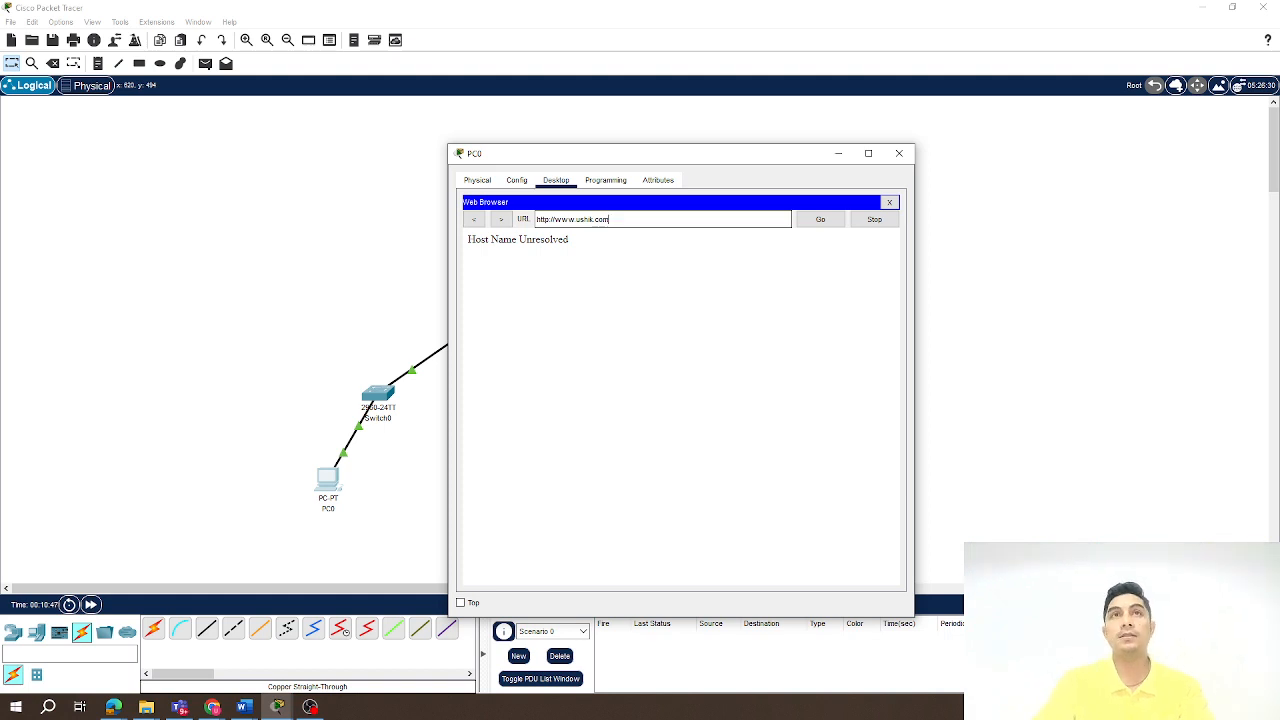
{"action": "left_click", "coordinate": [889, 203]}
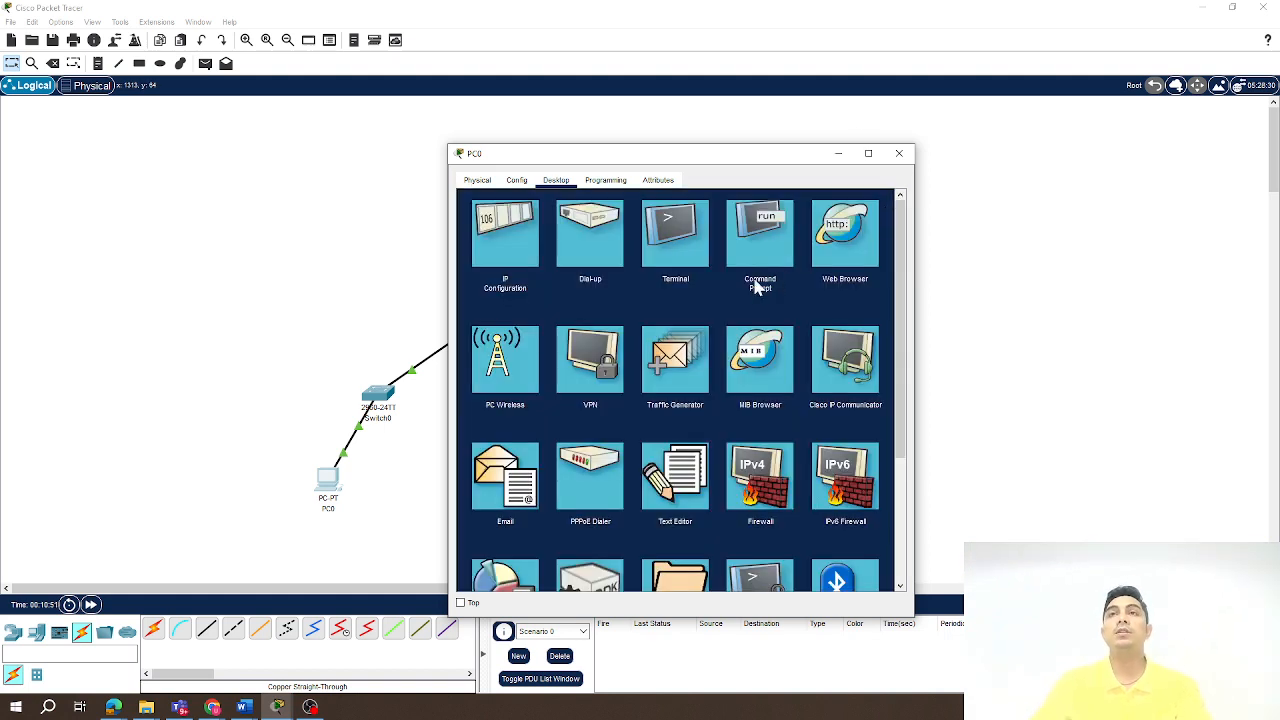
Set PC0's IPv4 DNS server to 192.168.2.1 and close its IP configuration
{"action": "left_click", "coordinate": [509, 245]}
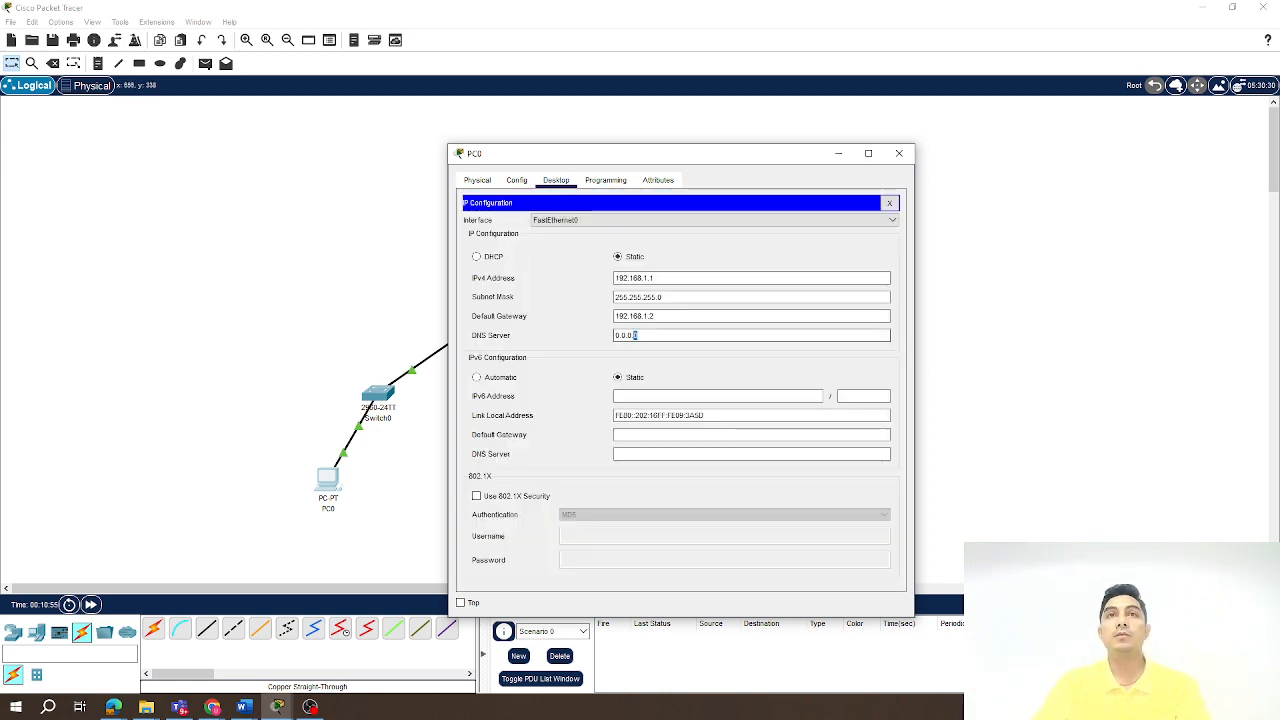
{"action": "double_click", "coordinate": [635, 335]}
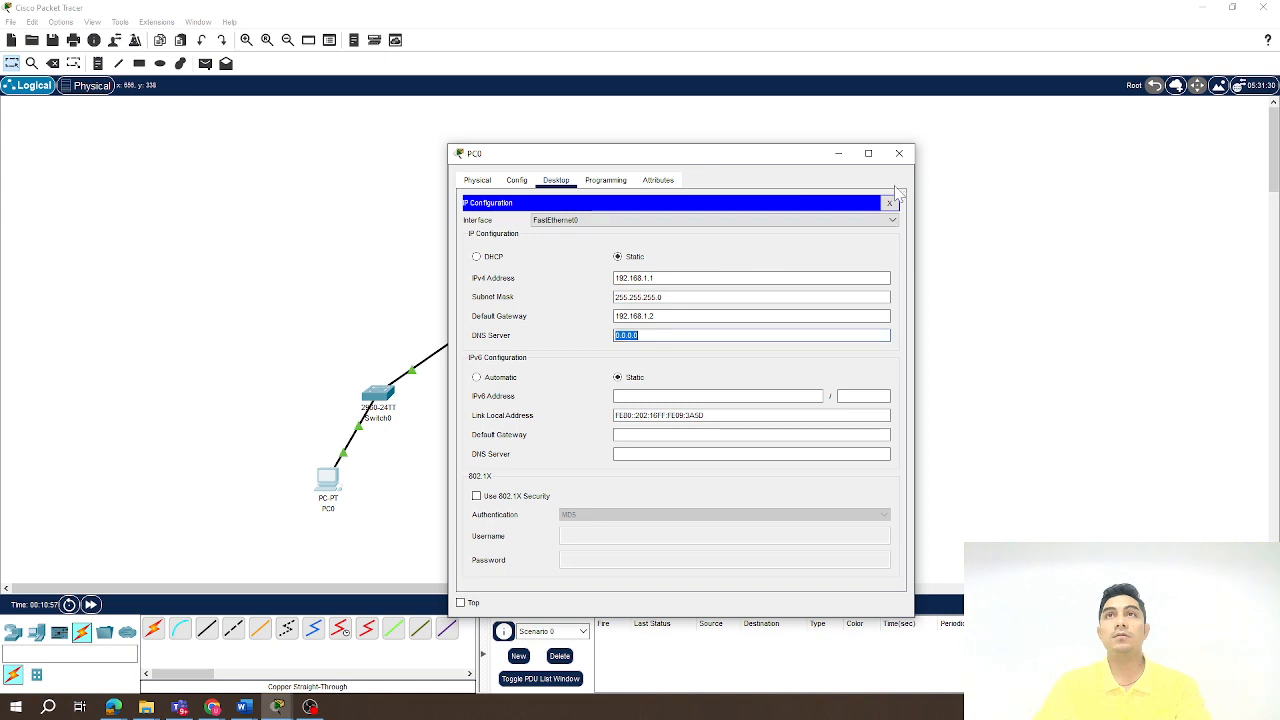
{"action": "type", "text": "192"}
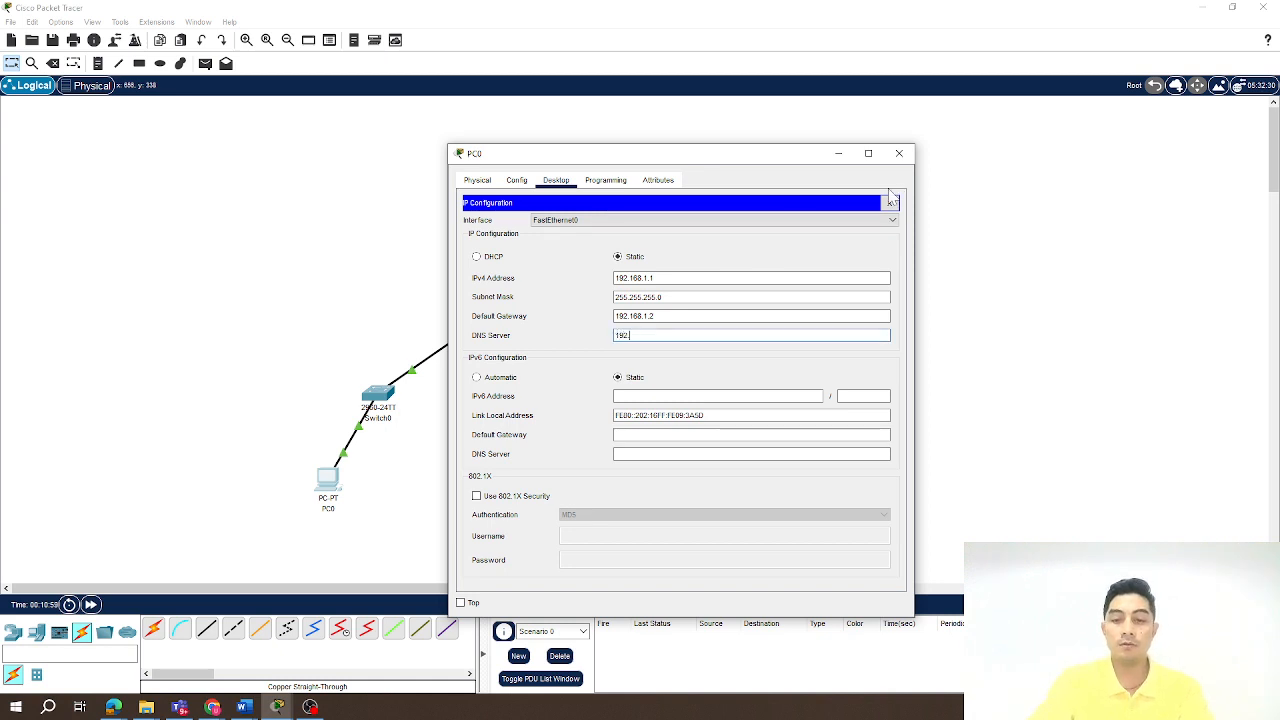
{"action": "type", "text": ".168.2.1"}
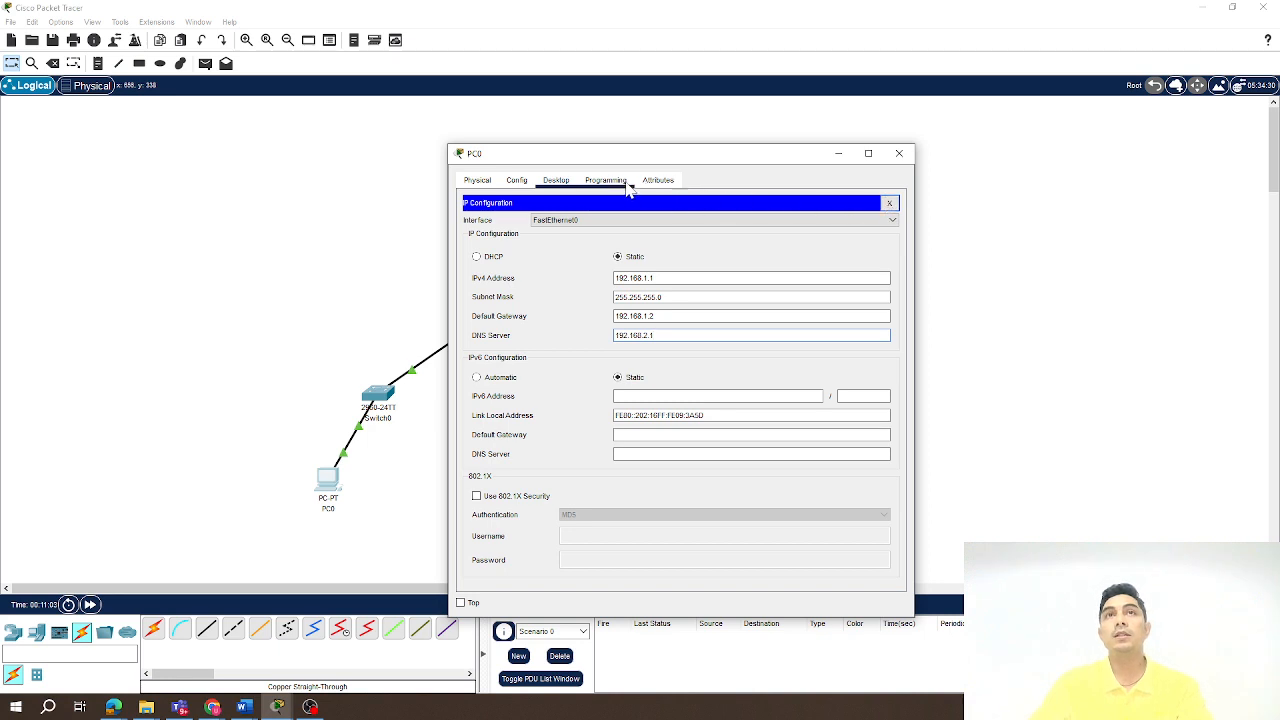
{"action": "left_click", "coordinate": [889, 203]}
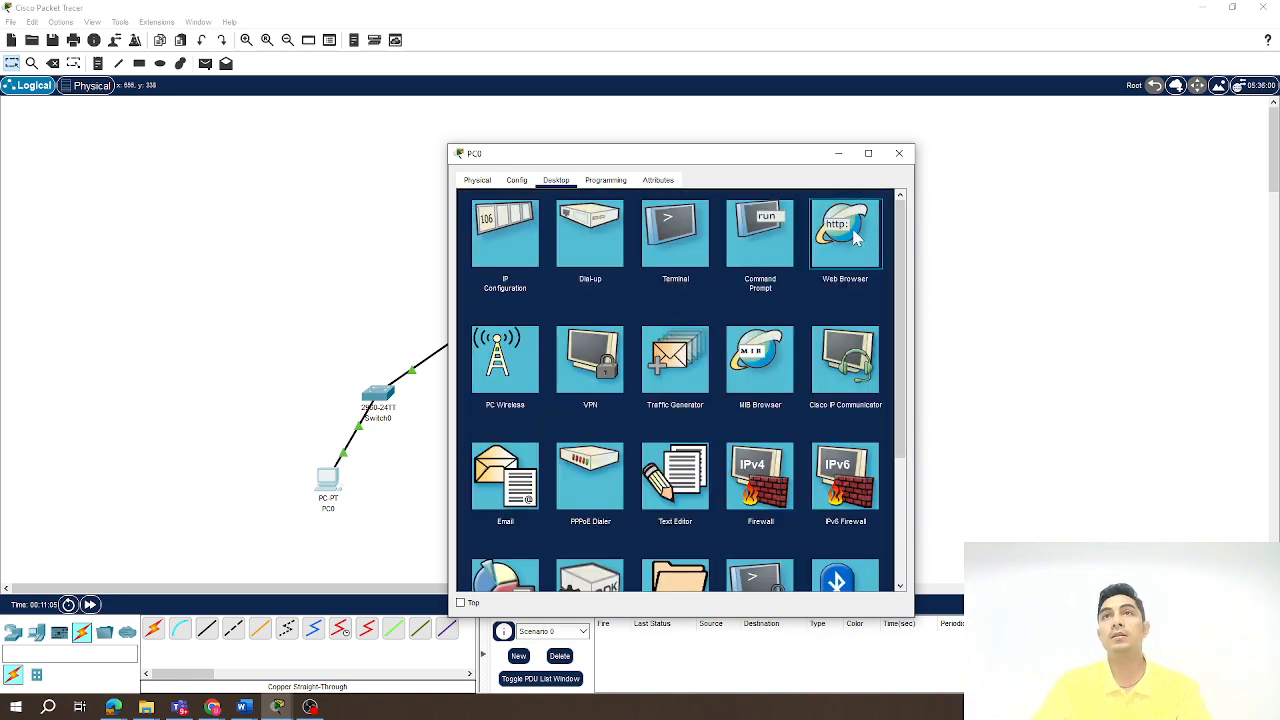
{"action": "left_click", "coordinate": [855, 237]}
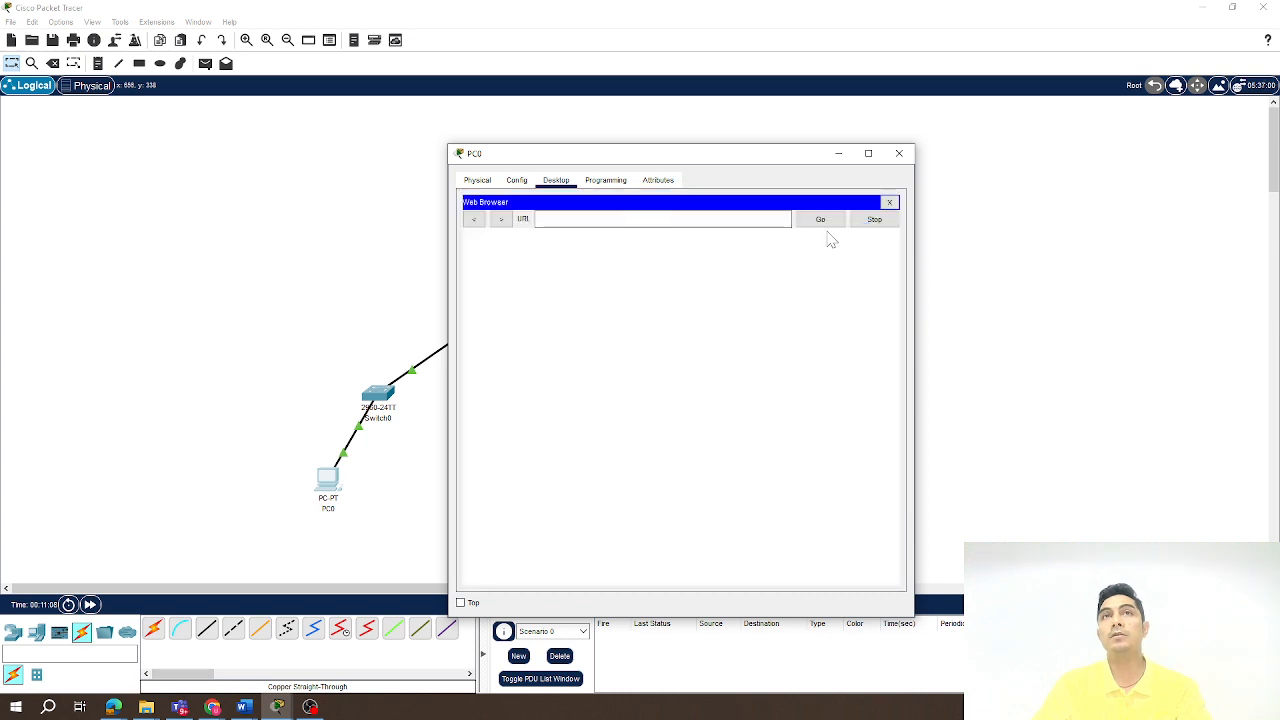
{"action": "type", "text": "www"}
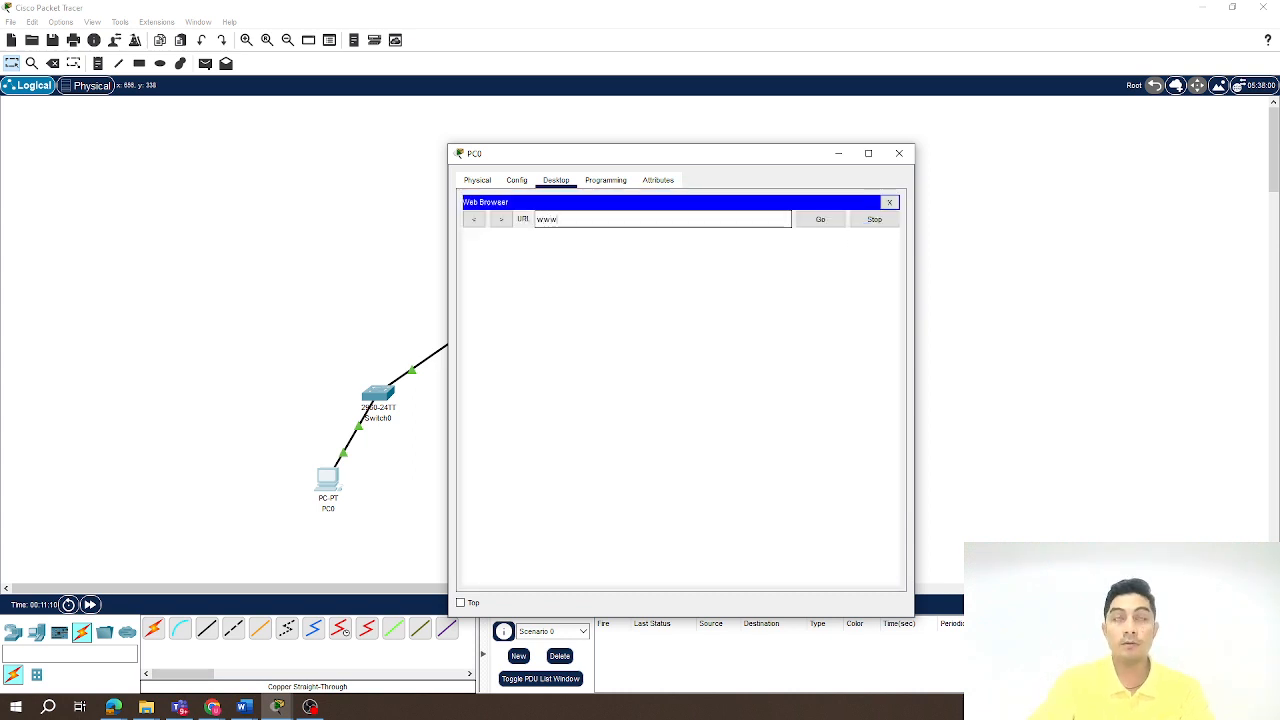
{"action": "type", "text": ".ushk.com"}
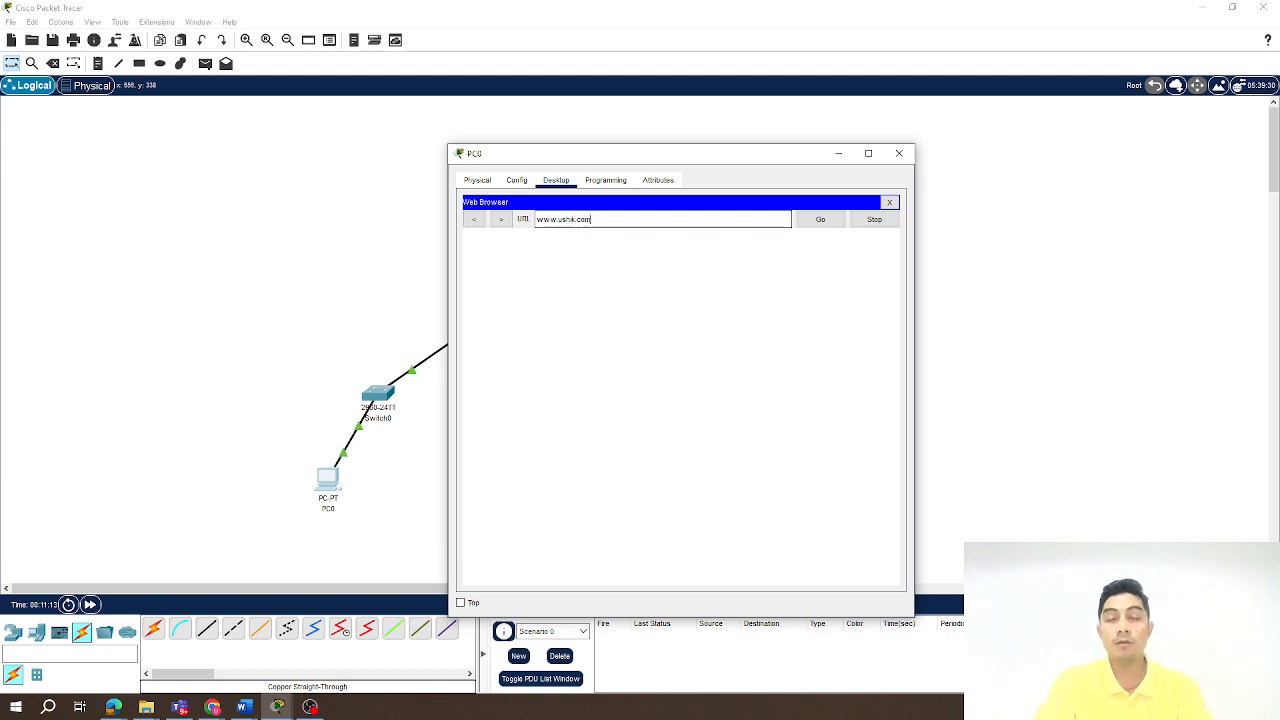
{"action": "key", "text": "Return"}
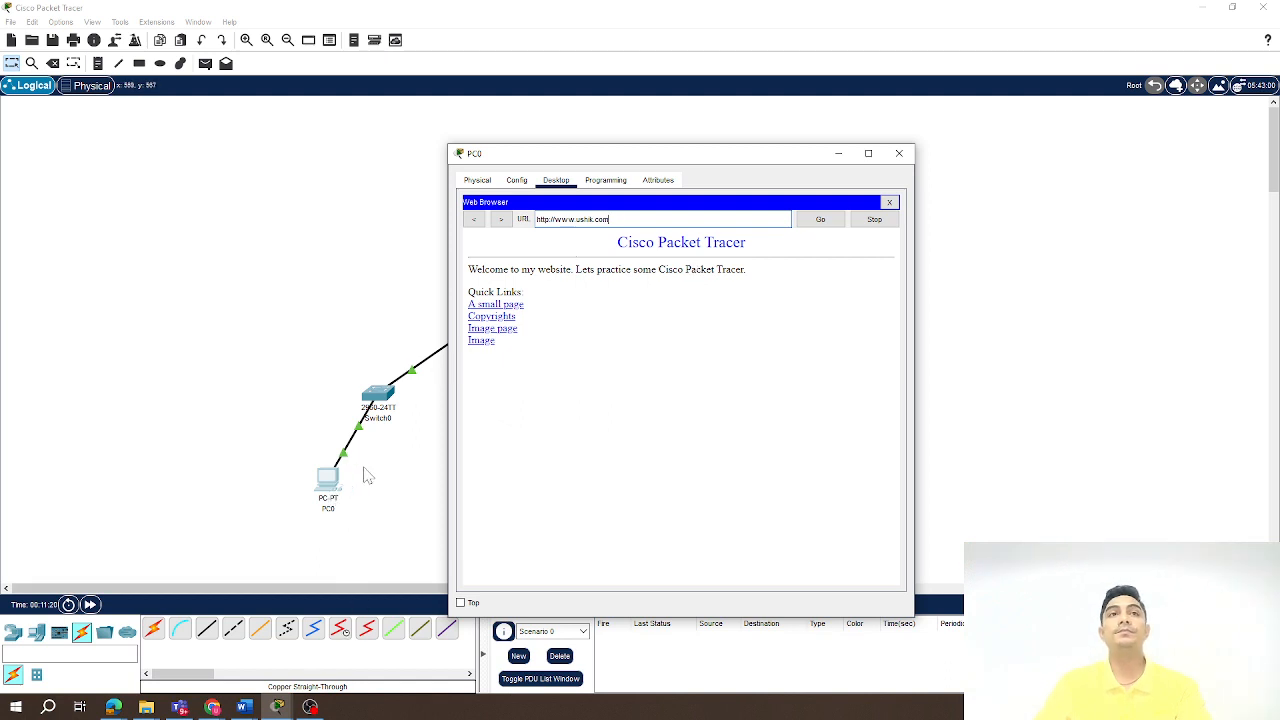
{"action": "left_click", "coordinate": [327, 477]}
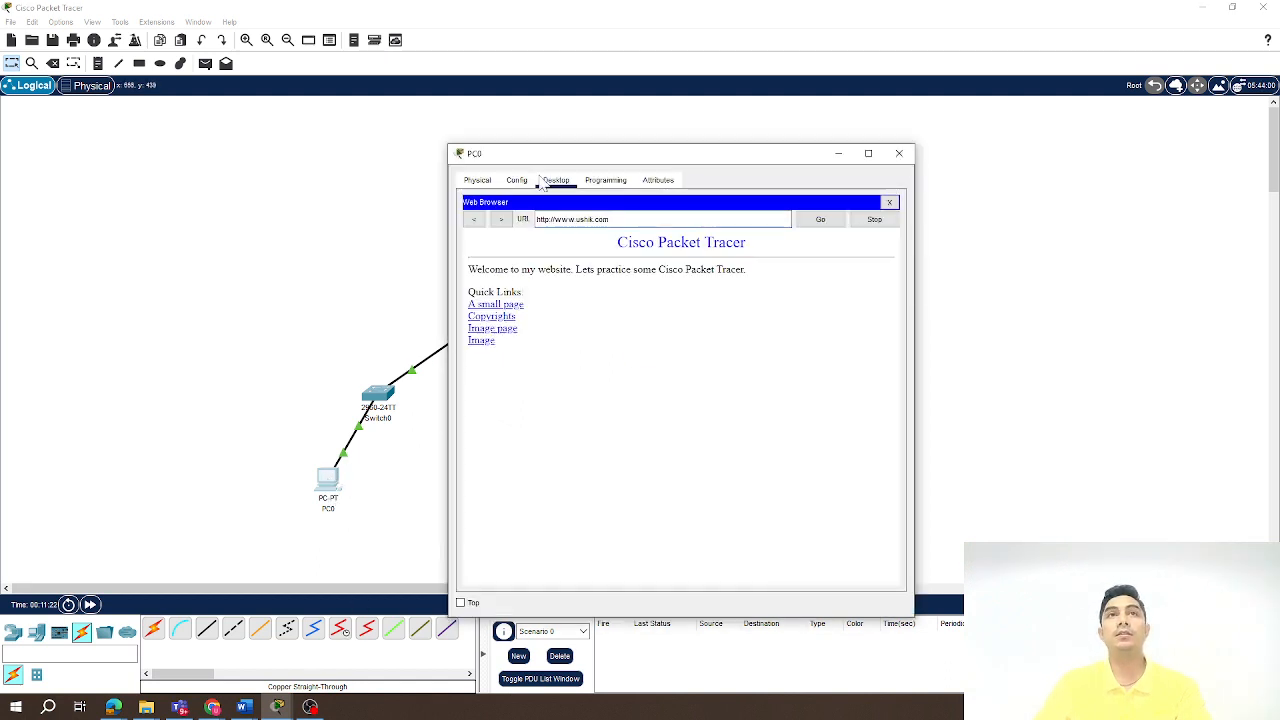
{"action": "left_click", "coordinate": [889, 202]}
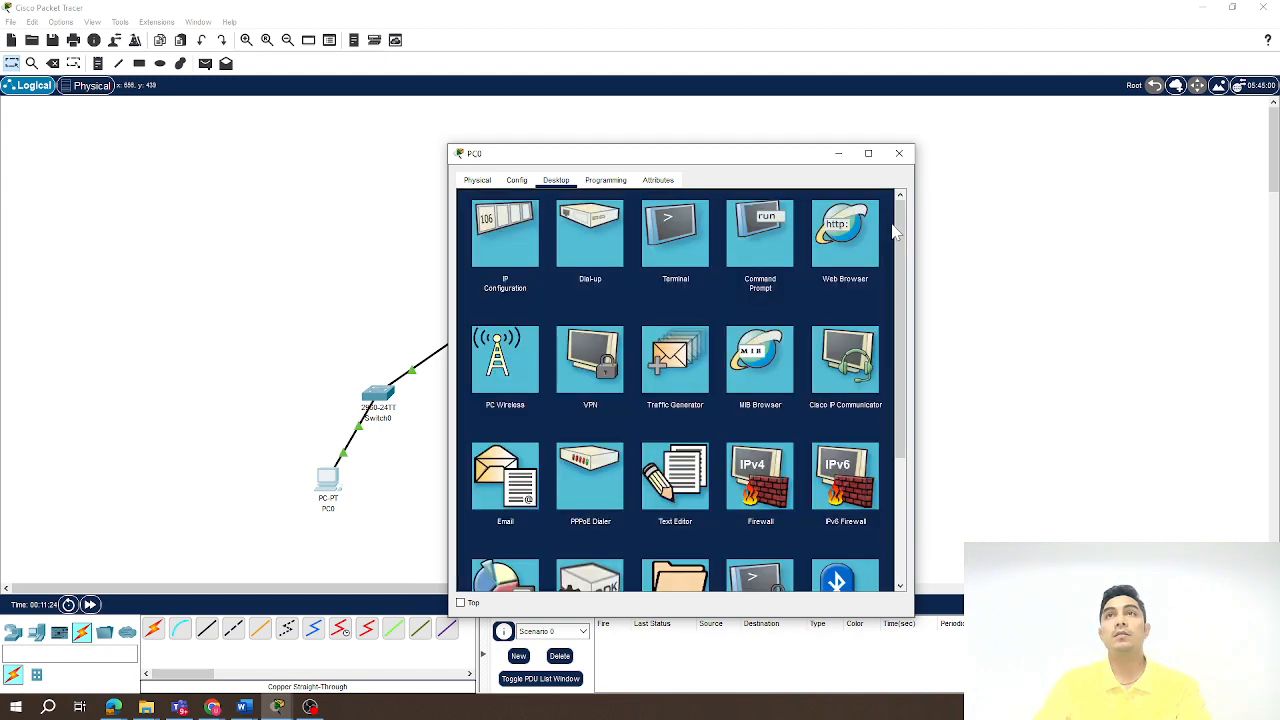
Review PC0's IP configuration alongside the network topology, and close PC0's window
{"action": "left_click", "coordinate": [530, 245]}
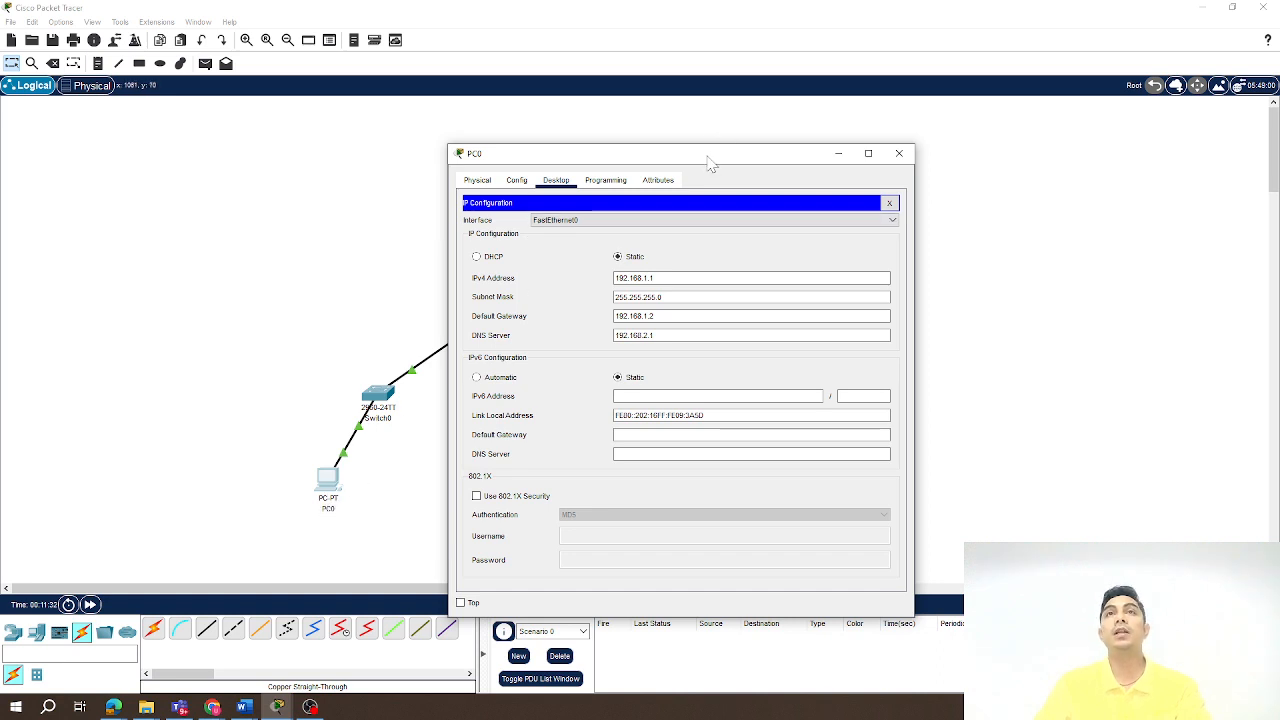
{"action": "left_click_drag", "start_coordinate": [707, 163], "coordinate": [1040, 118]}
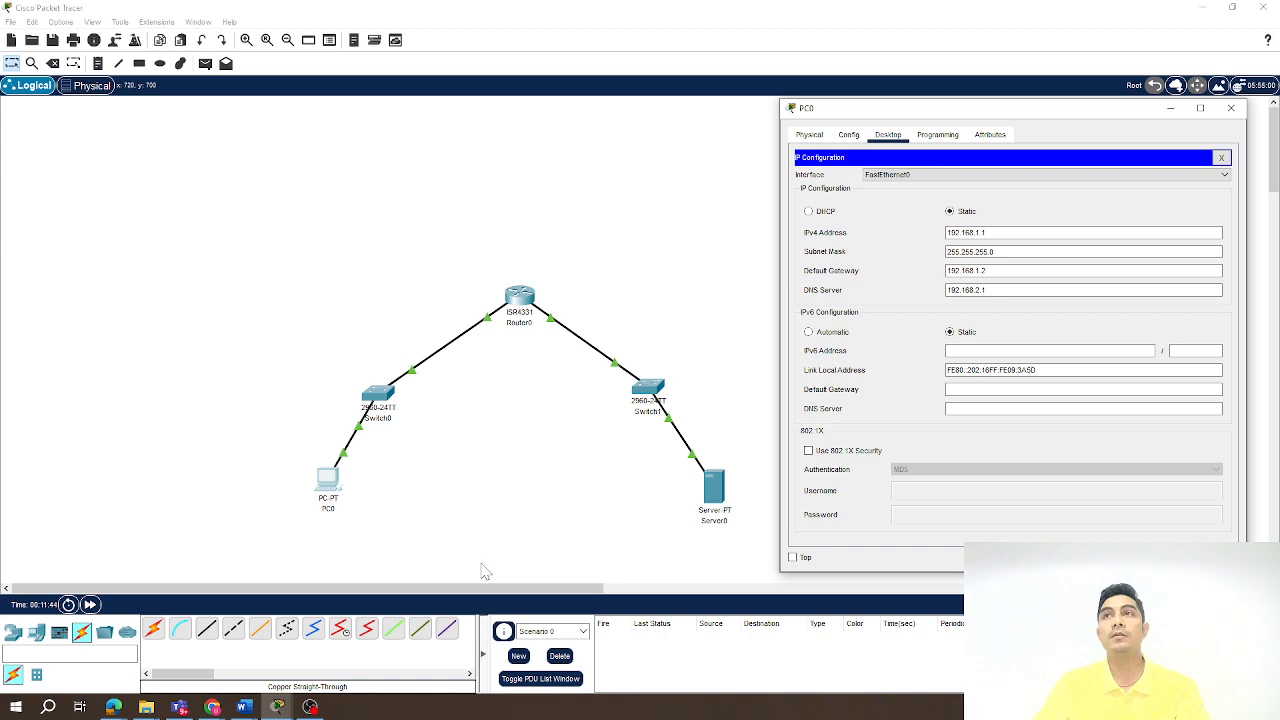
{"action": "left_click", "coordinate": [1232, 110]}
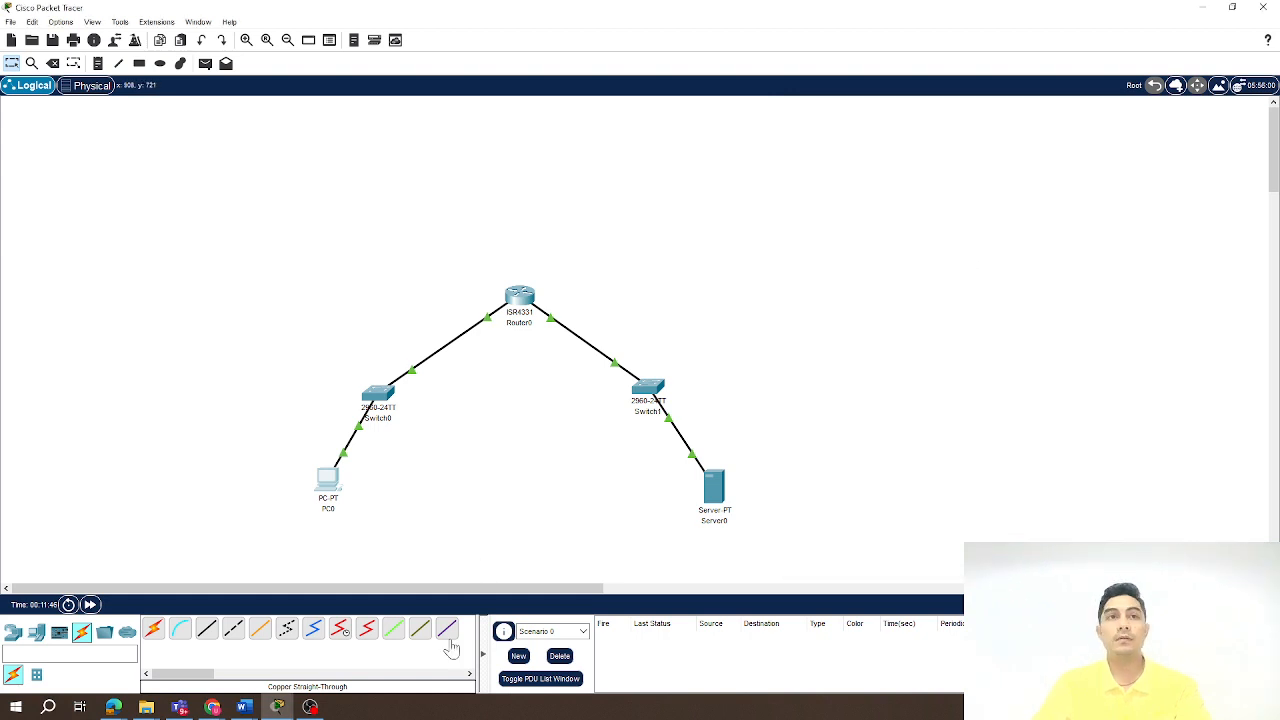
Add a second PC next to Server0 and connect it to Switch1 with an automatically chosen cable
{"action": "left_click", "coordinate": [37, 635]}
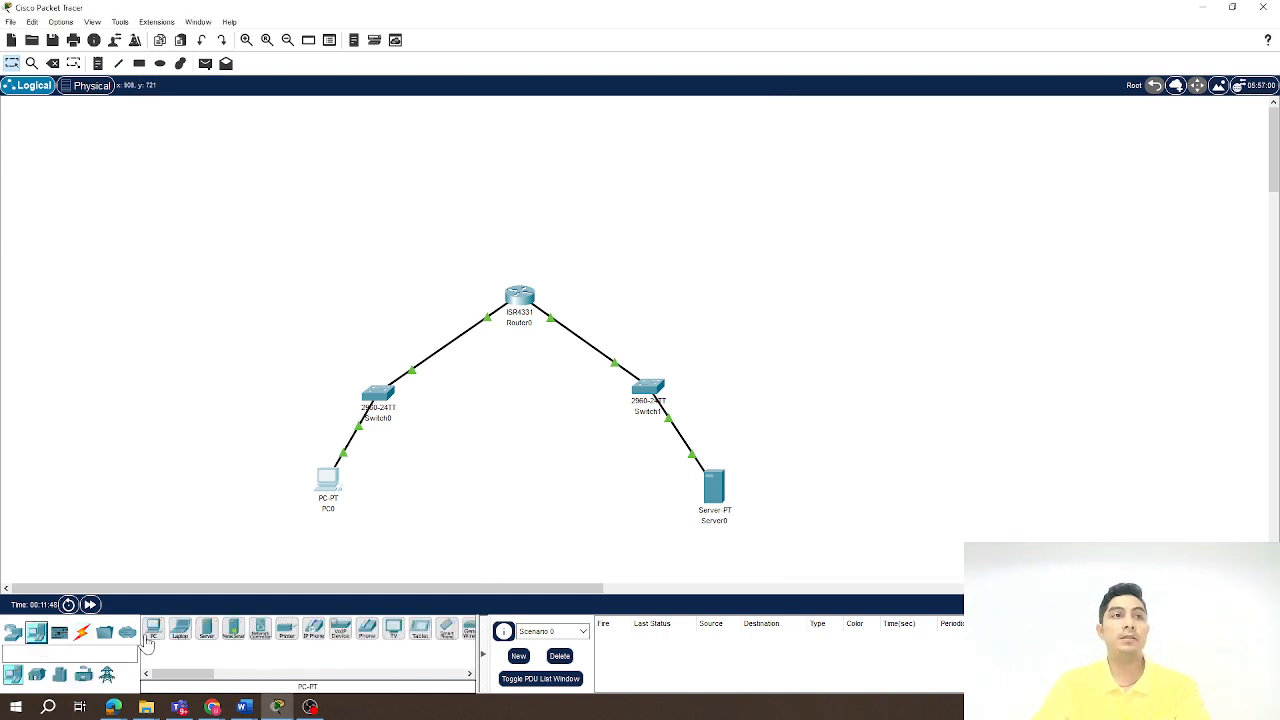
{"action": "left_click", "coordinate": [153, 628]}
{"action": "left_click", "coordinate": [576, 497]}
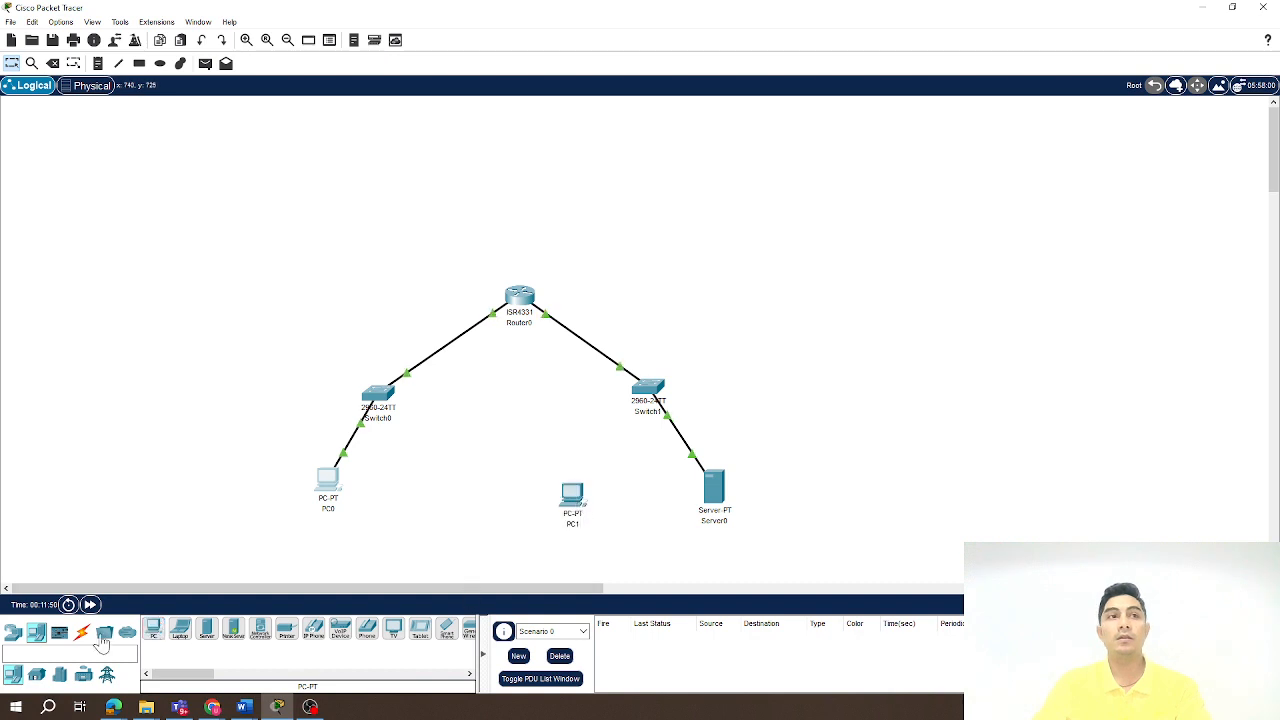
{"action": "left_click", "coordinate": [82, 632]}
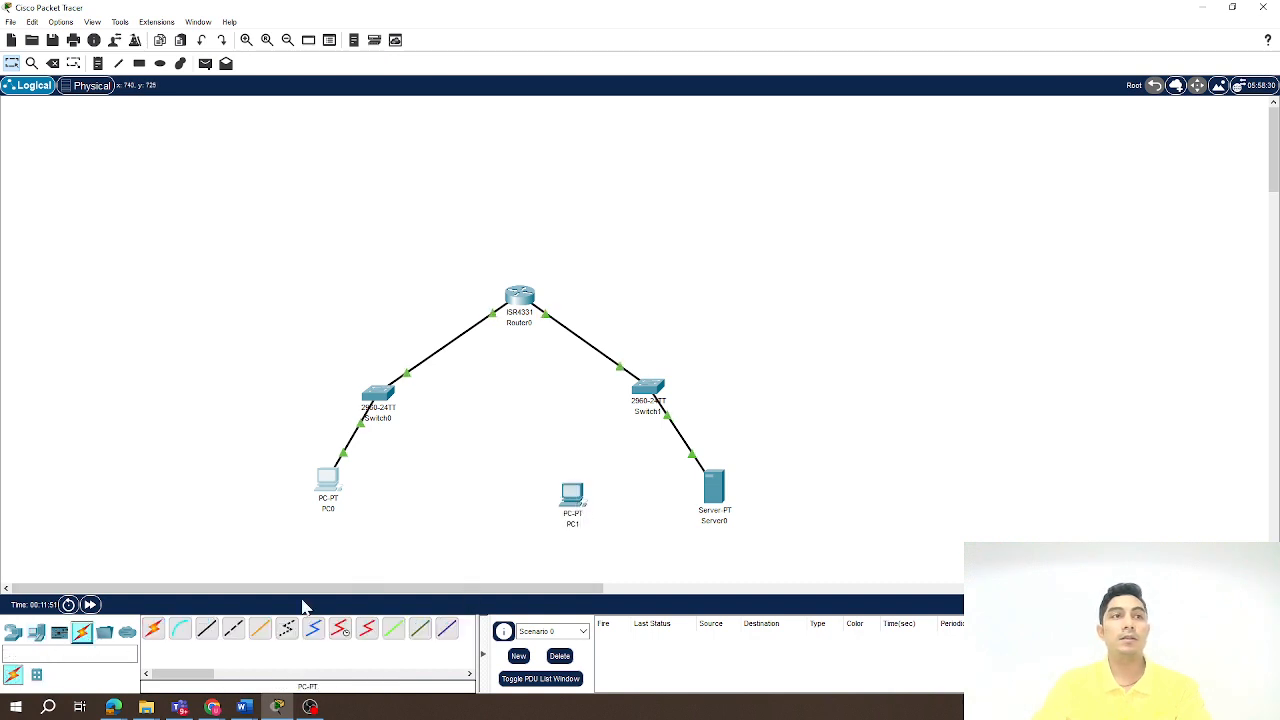
{"action": "left_click", "coordinate": [153, 628]}
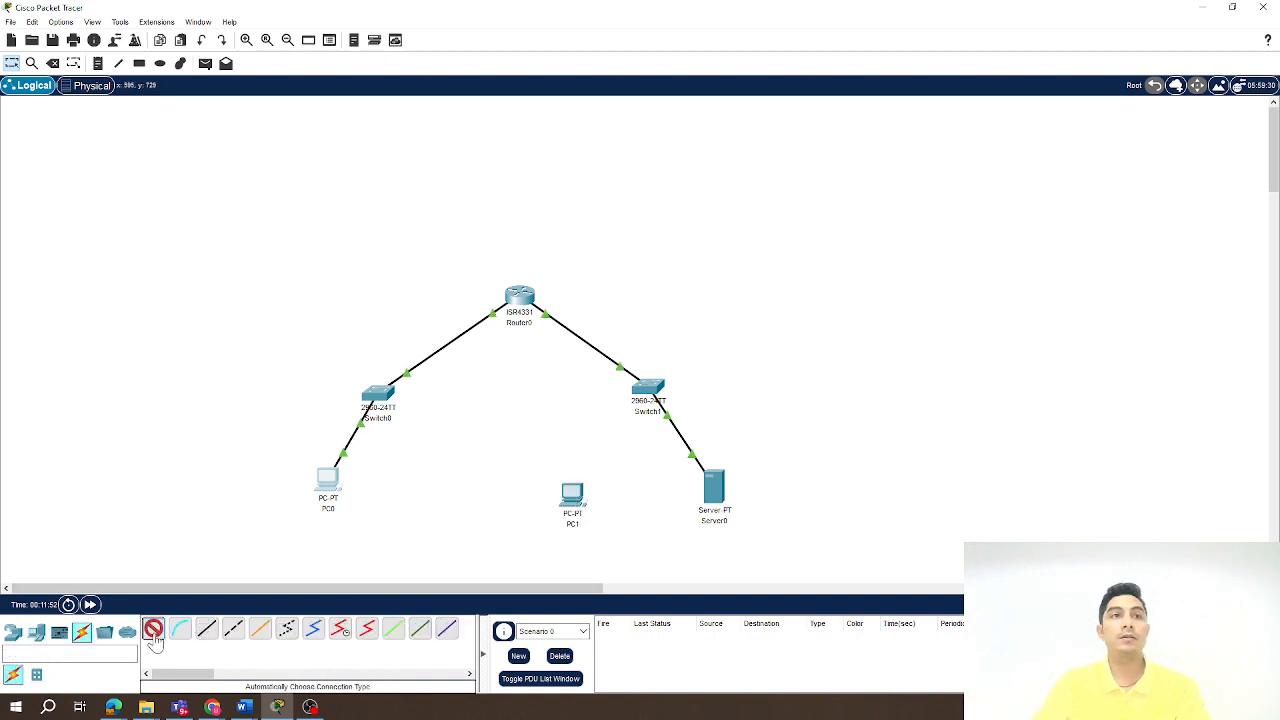
{"action": "left_click", "coordinate": [576, 492]}
{"action": "left_click", "coordinate": [649, 392]}
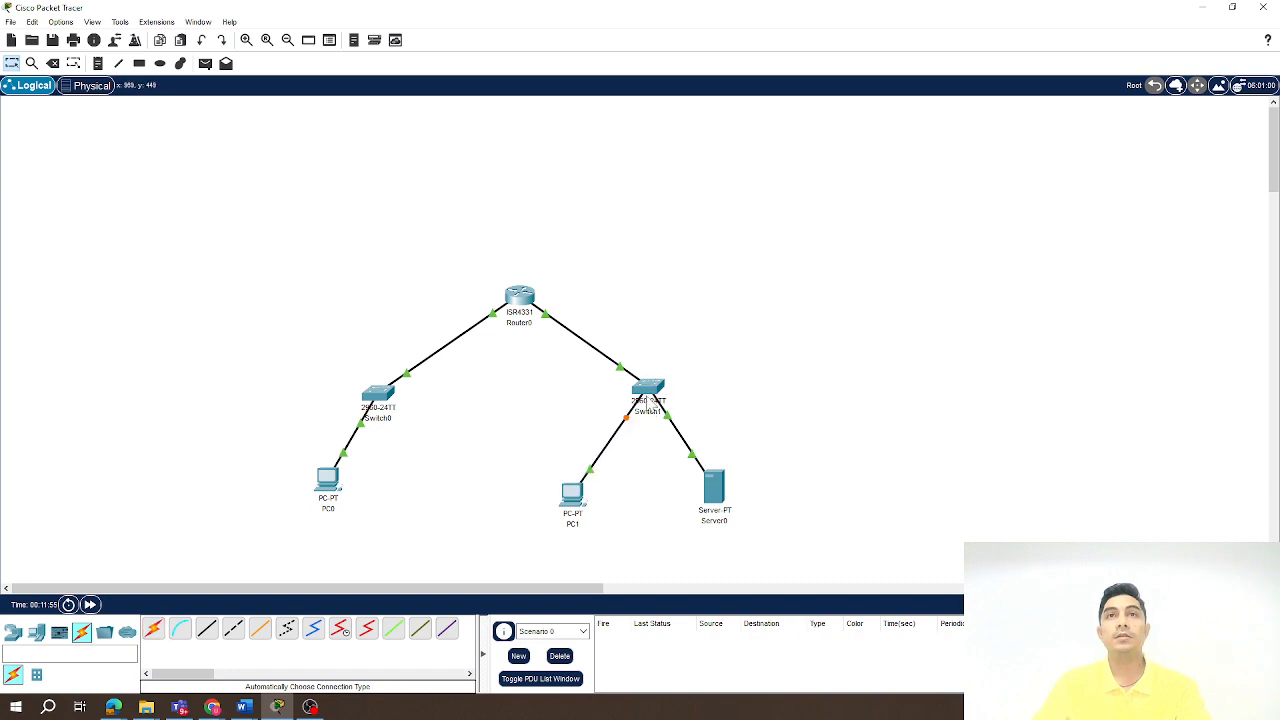
Configure PC1 with IPv4 address 192.168.2.3, subnet mask 255.255.255.0 and default gateway 192.168.2.2, and close its IP configuration
{"action": "left_click", "coordinate": [574, 494]}
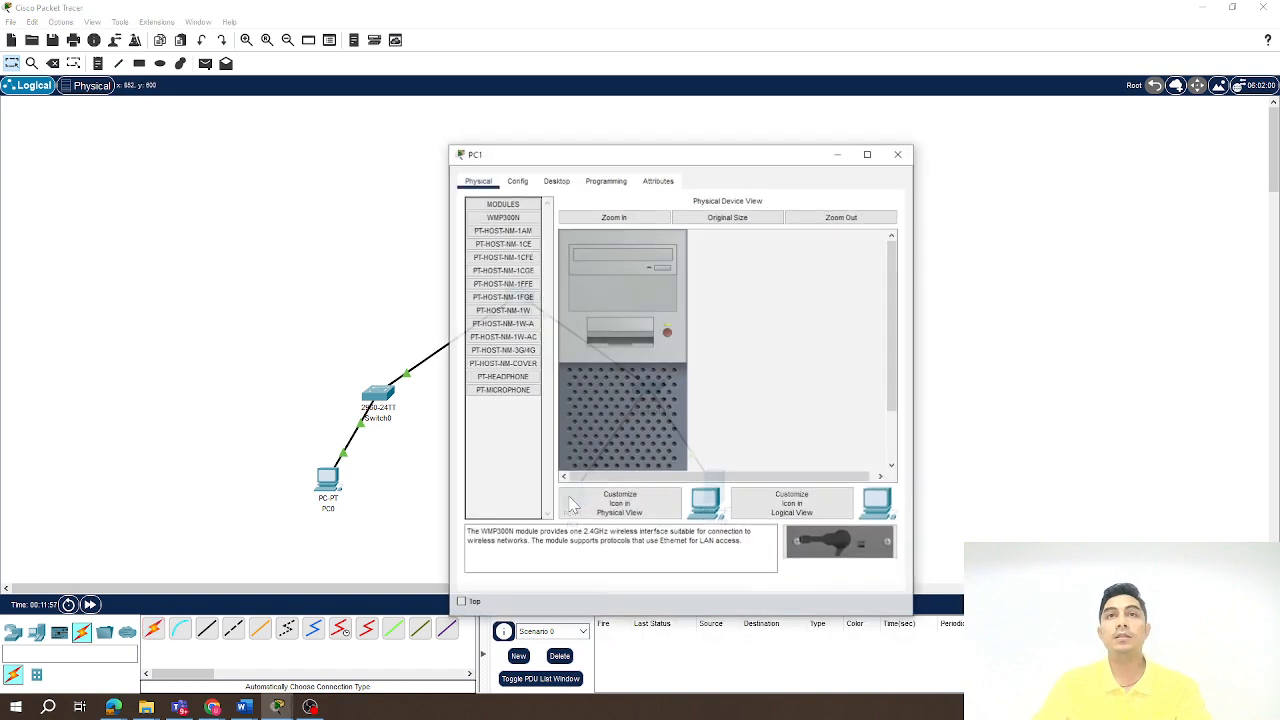
{"action": "left_click", "coordinate": [516, 181]}
{"action": "left_click", "coordinate": [556, 181]}
{"action": "left_click", "coordinate": [514, 230]}
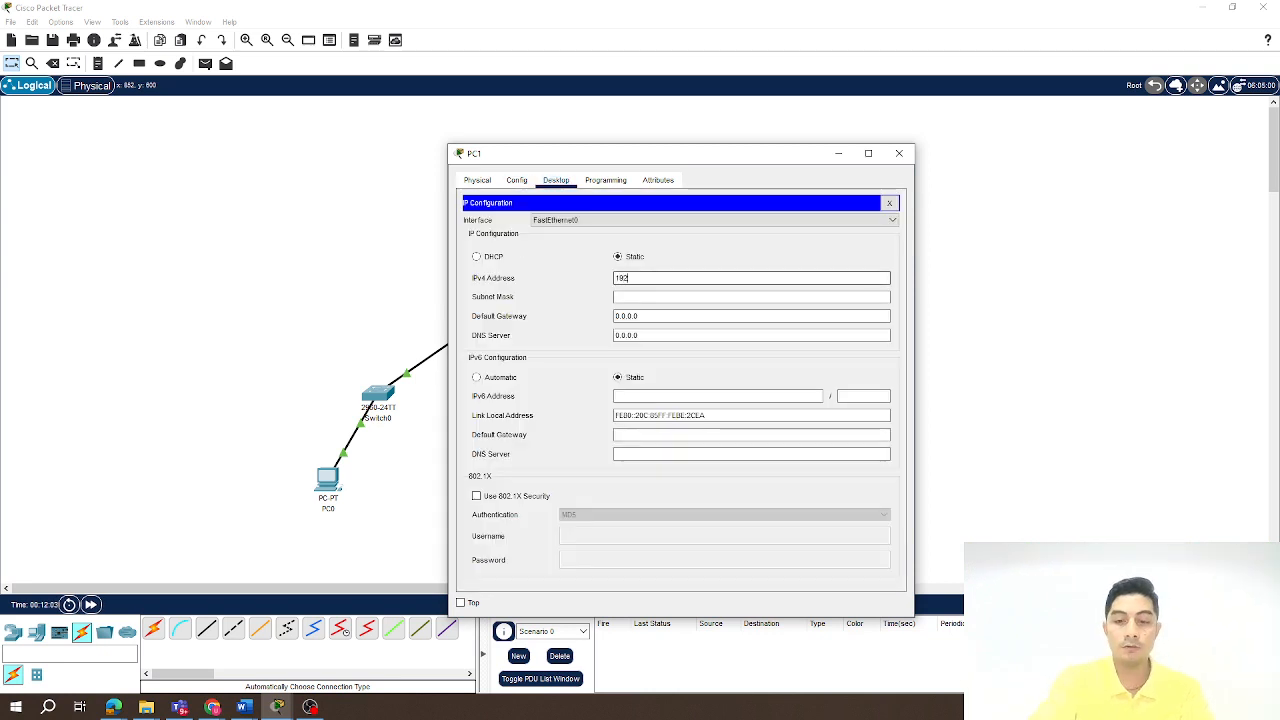
{"action": "type", "text": "192.168.2.3"}
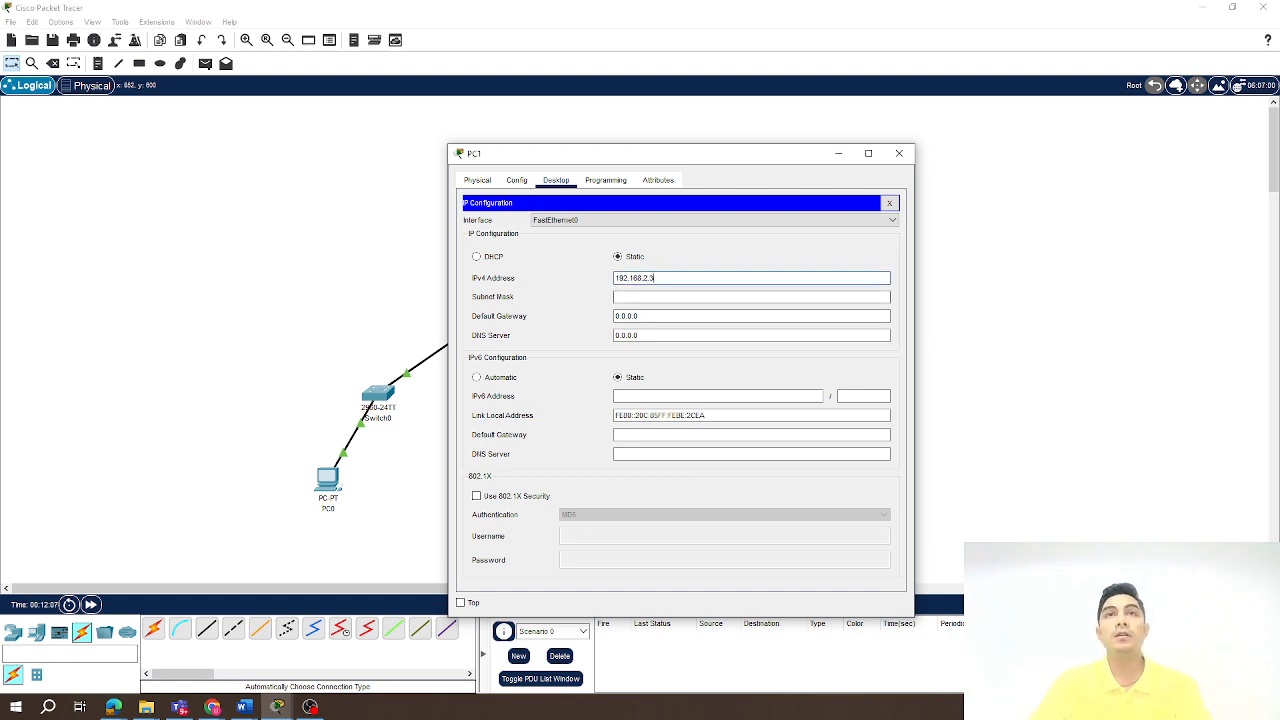
{"action": "left_click", "coordinate": [646, 297]}
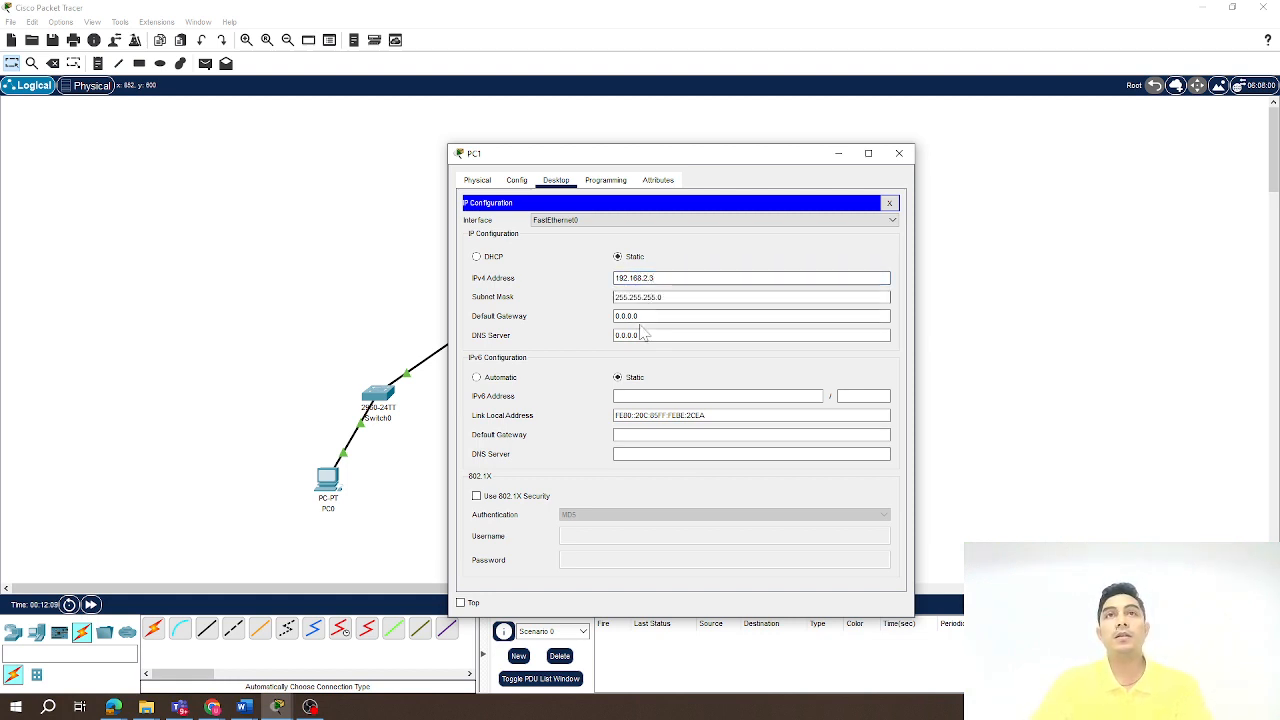
{"action": "key", "text": "Tab"}
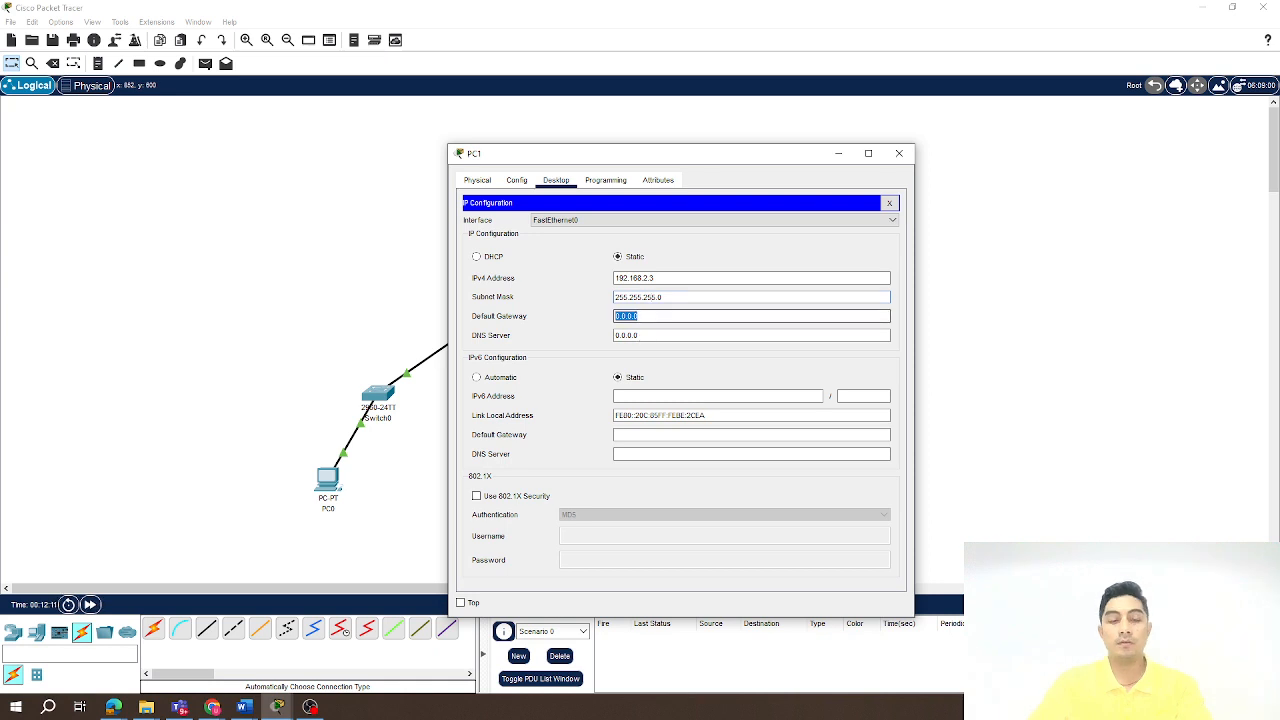
{"action": "type", "text": "192.168"}
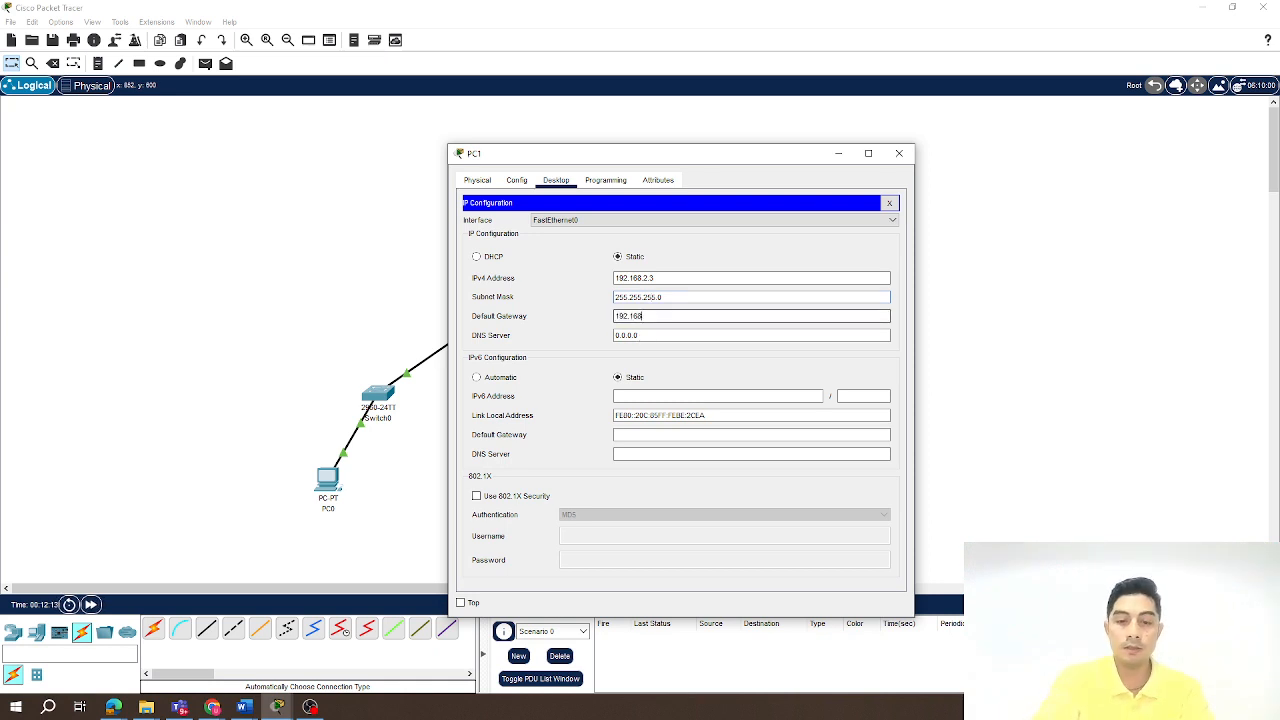
{"action": "type", "text": ".2.2"}
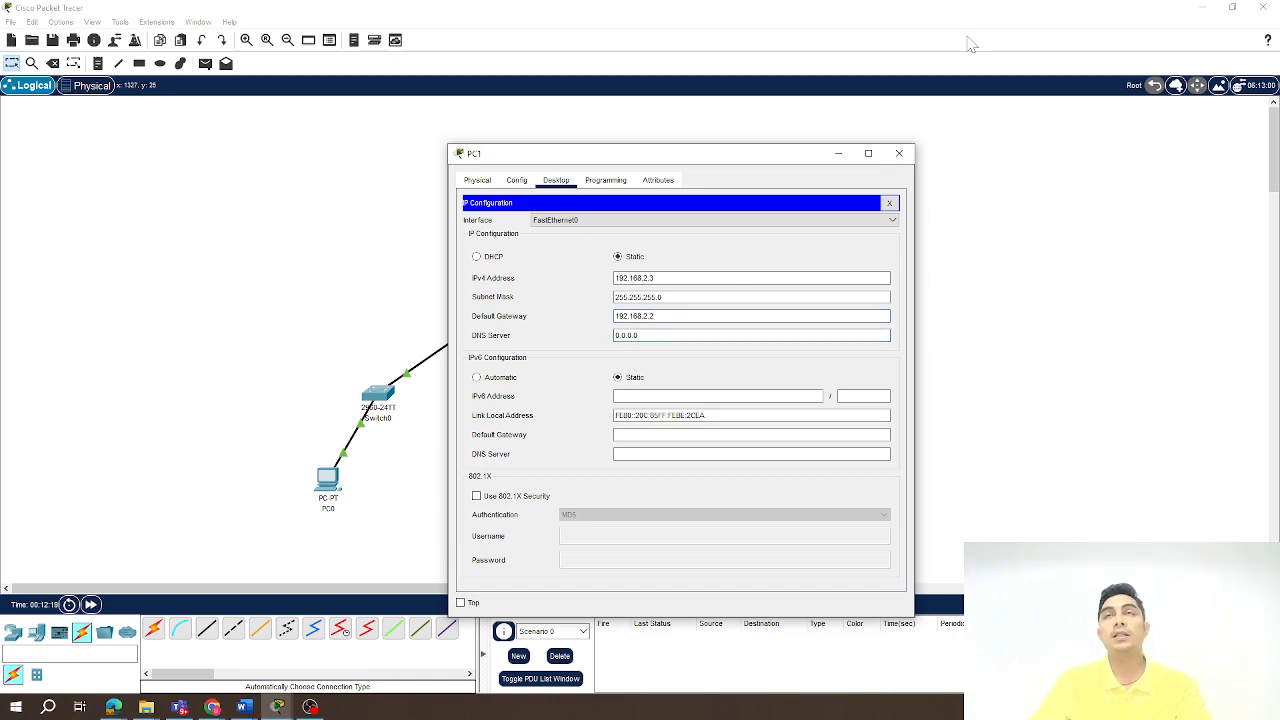
{"action": "left_click", "coordinate": [891, 204]}
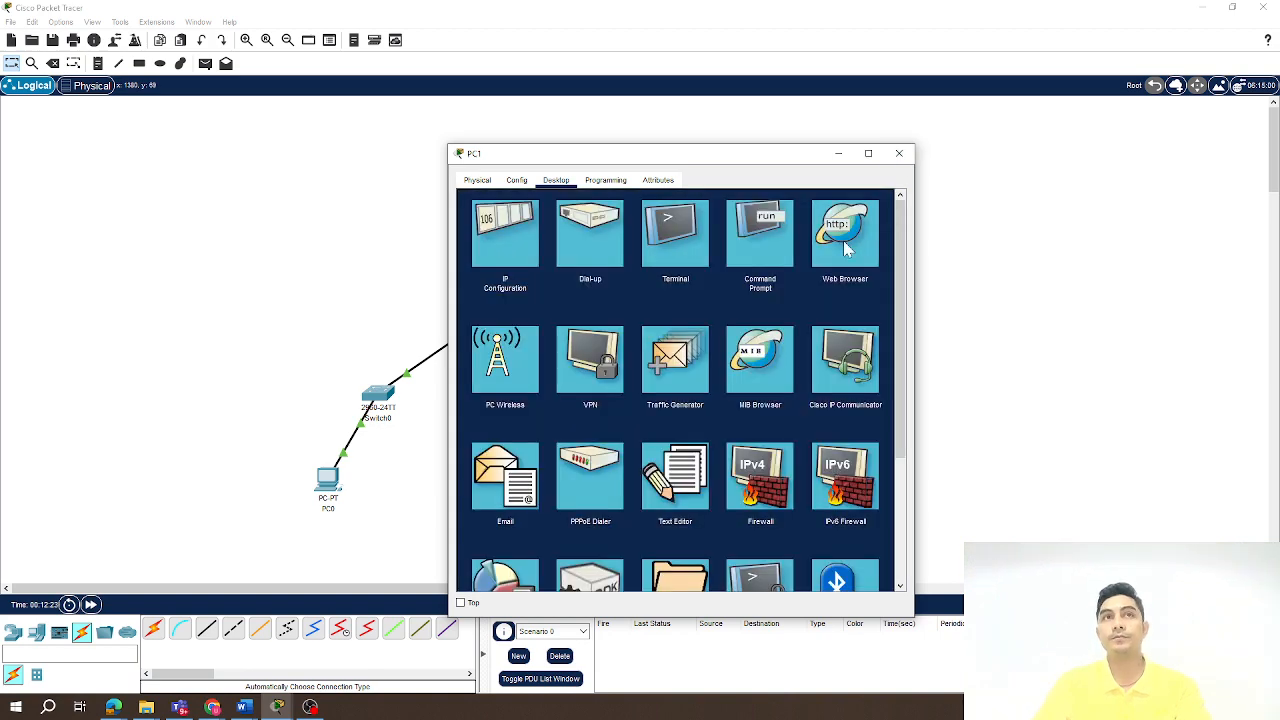
Ping PC0 at 192.168.1.1 from PC1's command prompt
{"action": "left_click_drag", "start_coordinate": [787, 156], "coordinate": [1118, 109]}
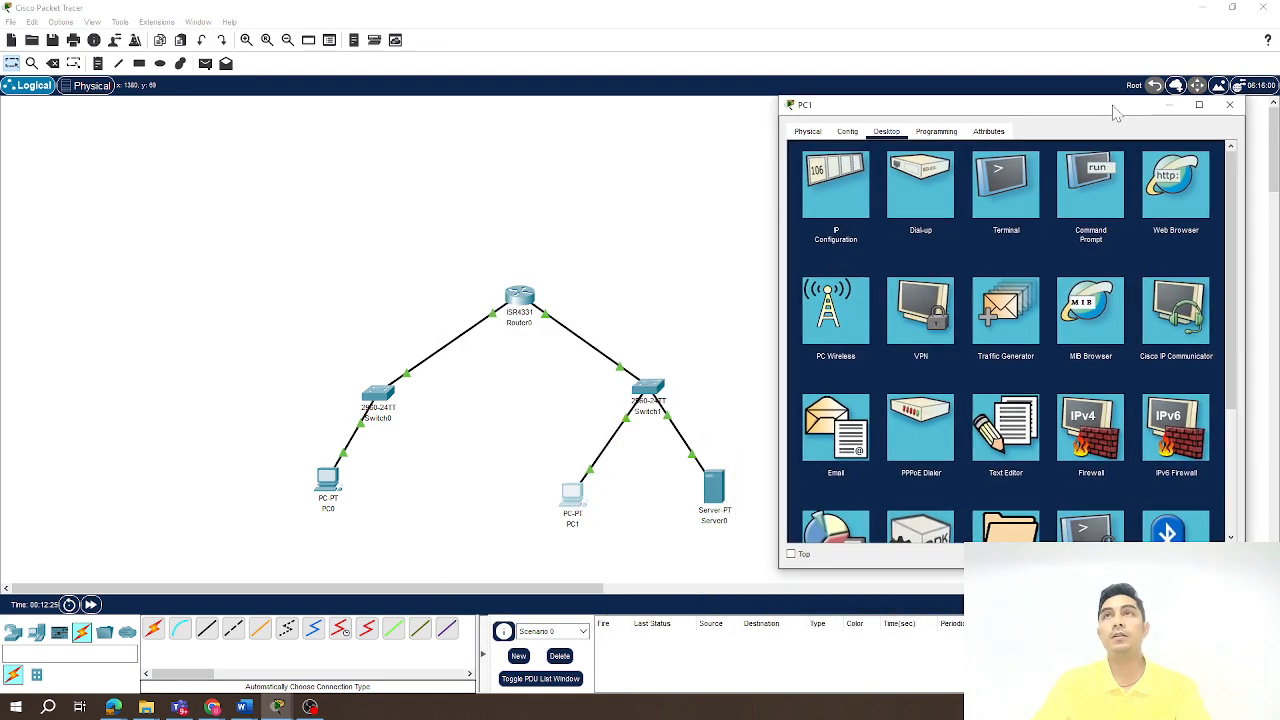
{"action": "left_click", "coordinate": [1088, 206]}
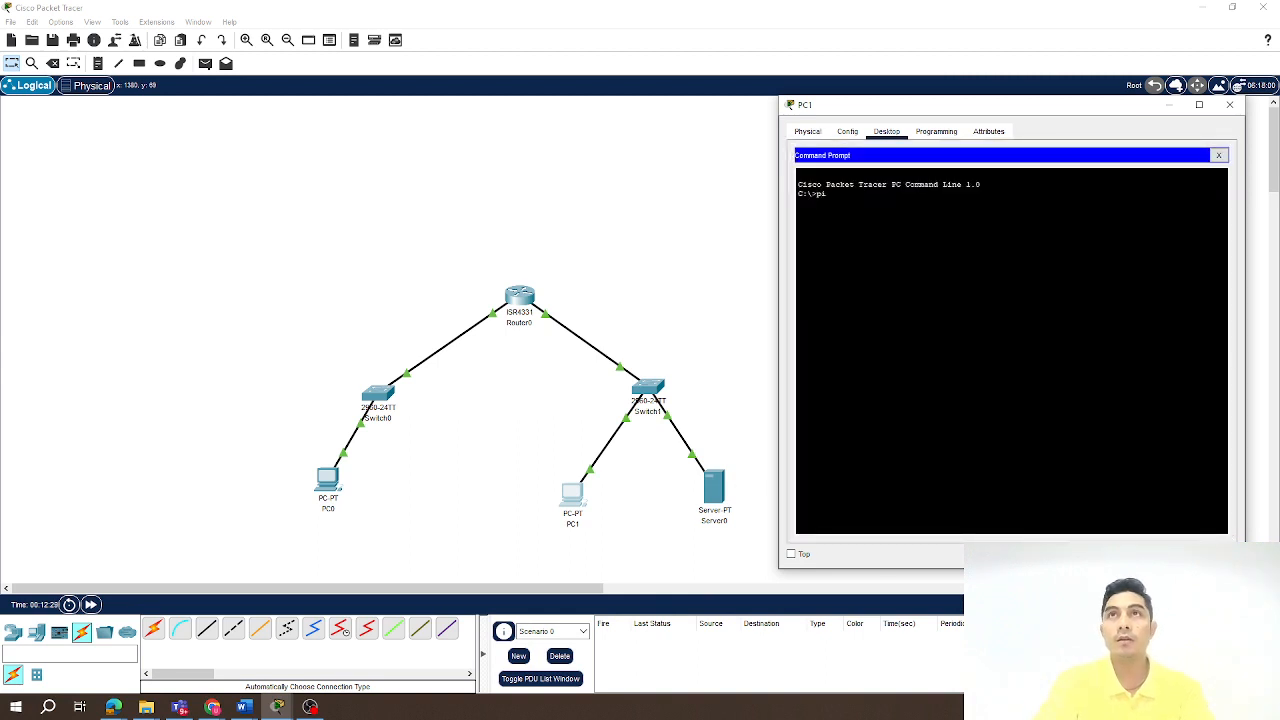
{"action": "type", "text": "ping 192.168"}
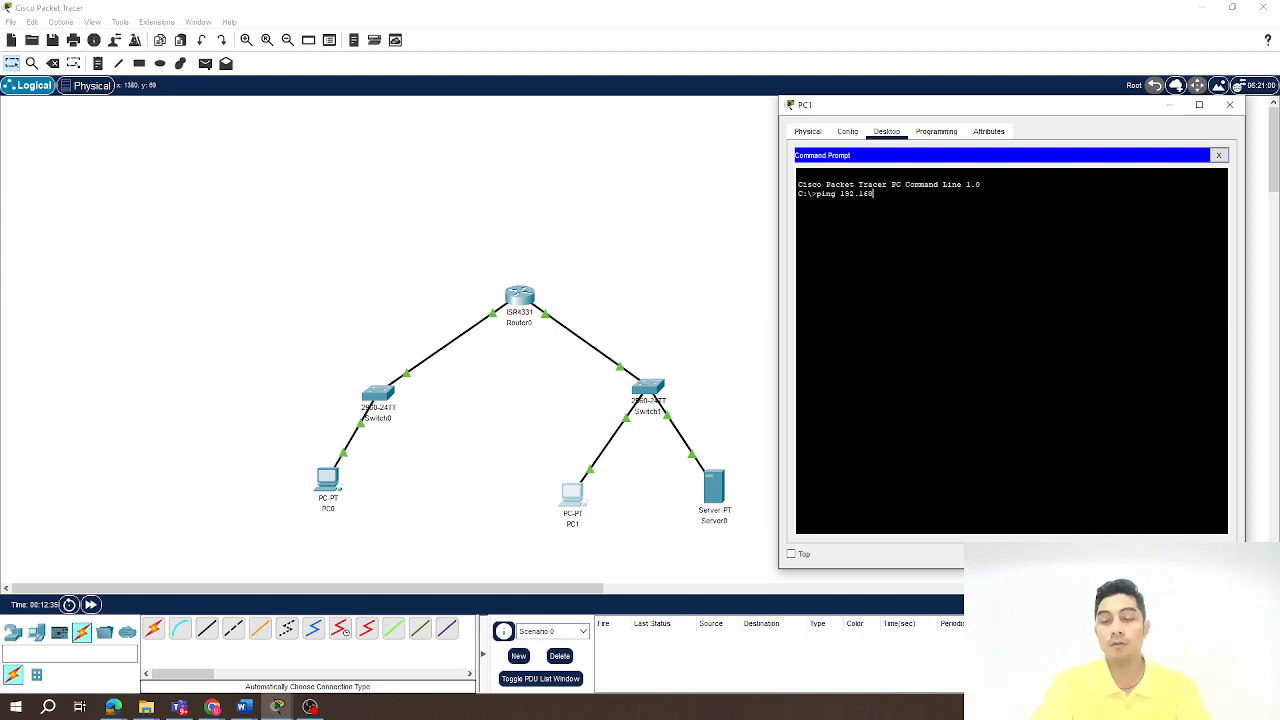
{"action": "type", "text": ".1.1"}
{"action": "key", "text": "Return"}
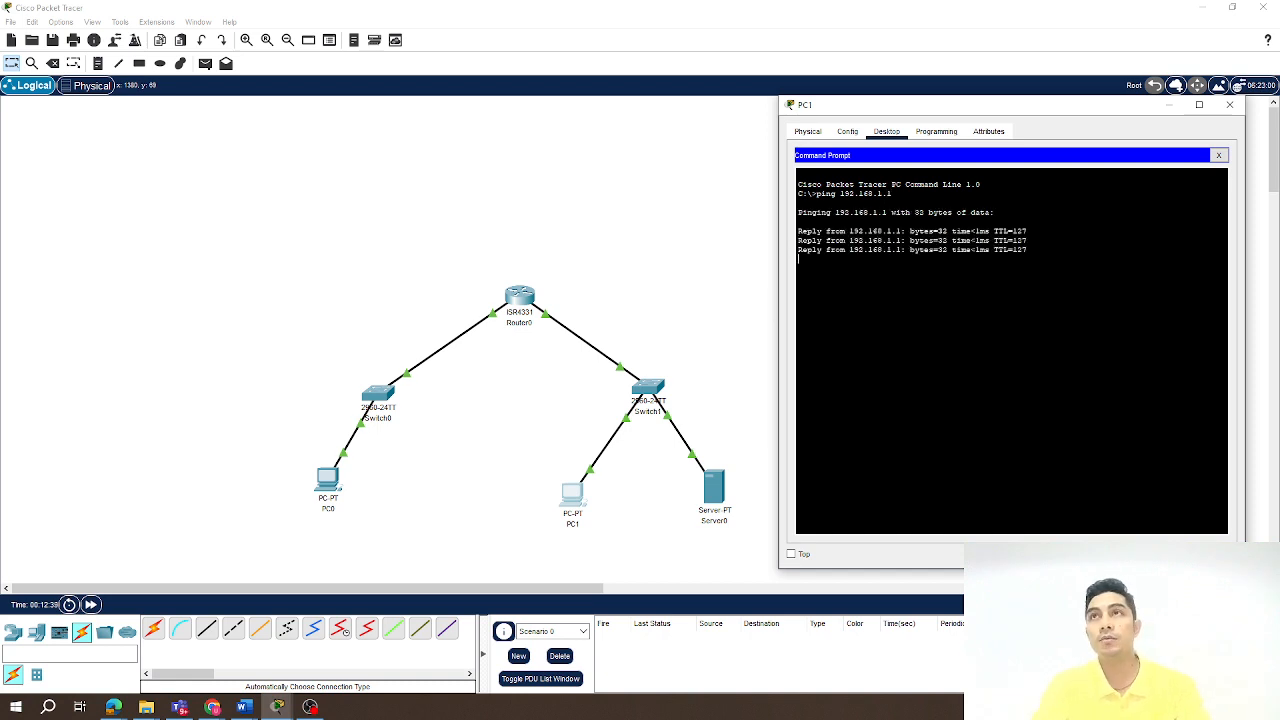
{"action": "key", "text": "Return"}
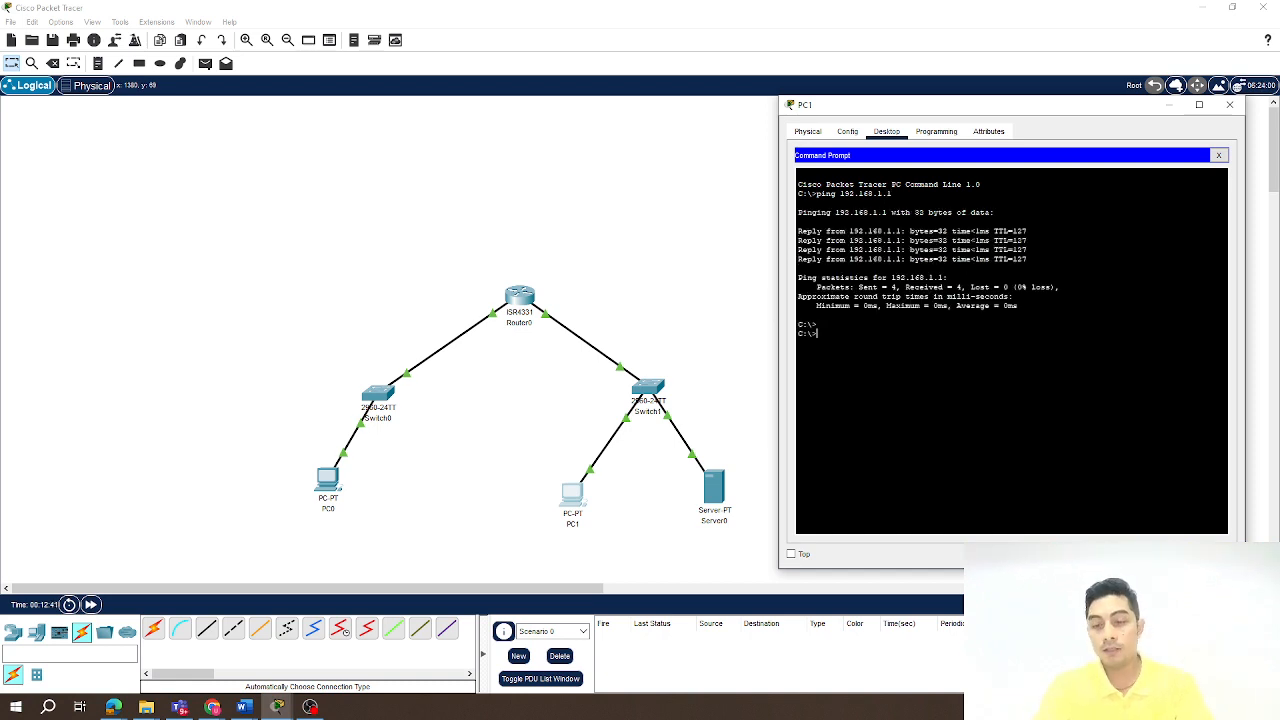
Ping the server at 192.168.2.1 from PC1, and close the command prompt
{"action": "key", "text": "Up"}
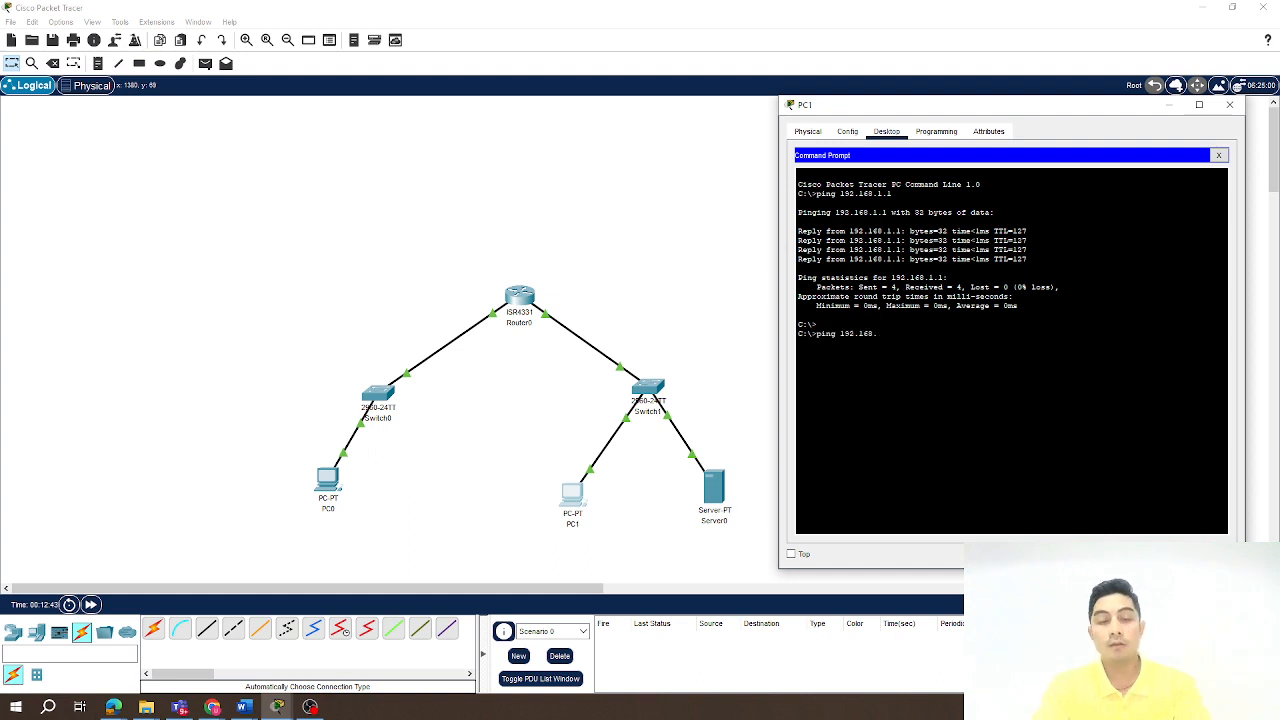
{"action": "type", "text": "2.1"}
{"action": "key", "text": "Return"}
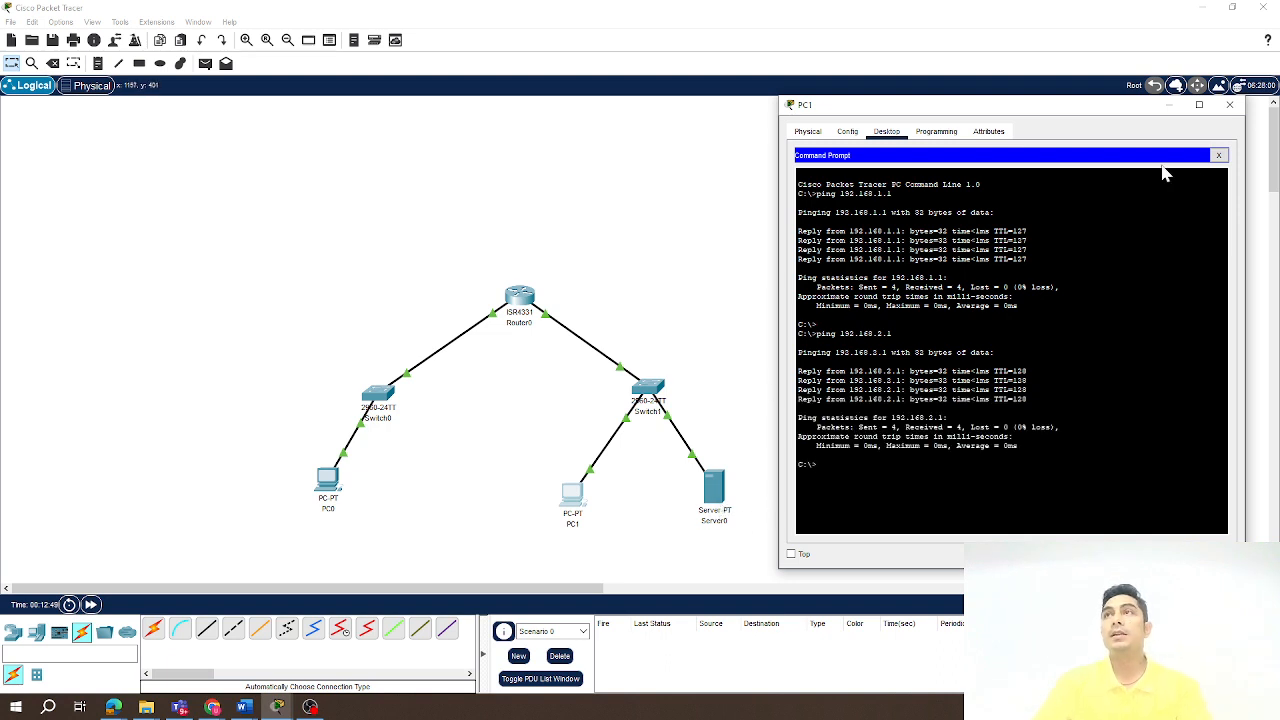
{"action": "left_click", "coordinate": [1219, 156]}
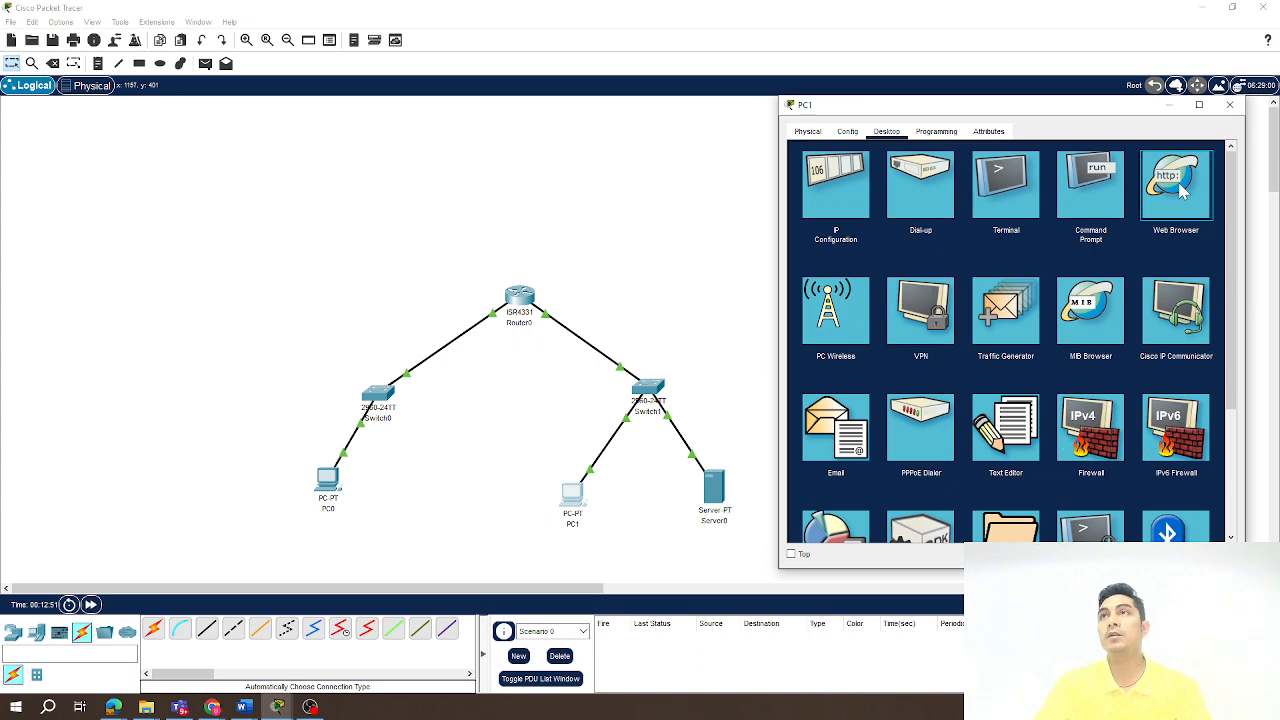
Load the server's page at 192.168.2.1 in PC1's web browser
{"action": "left_click", "coordinate": [1183, 190]}
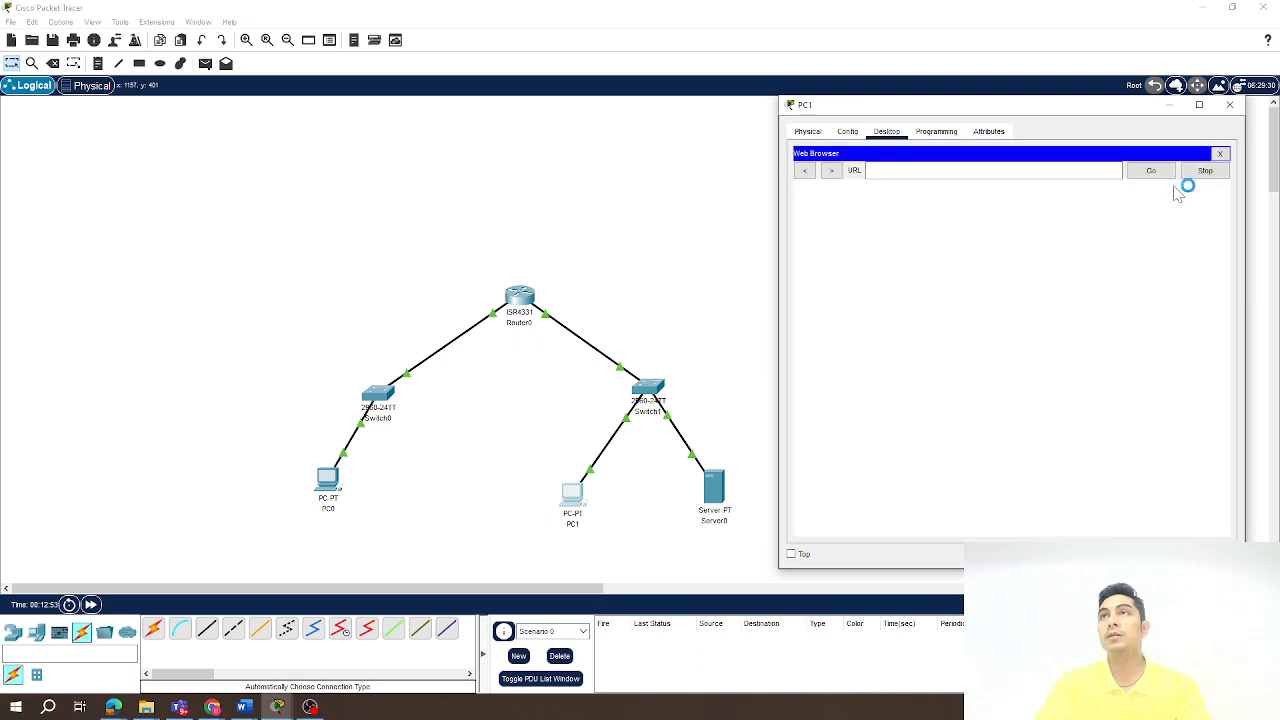
{"action": "left_click", "coordinate": [960, 172]}
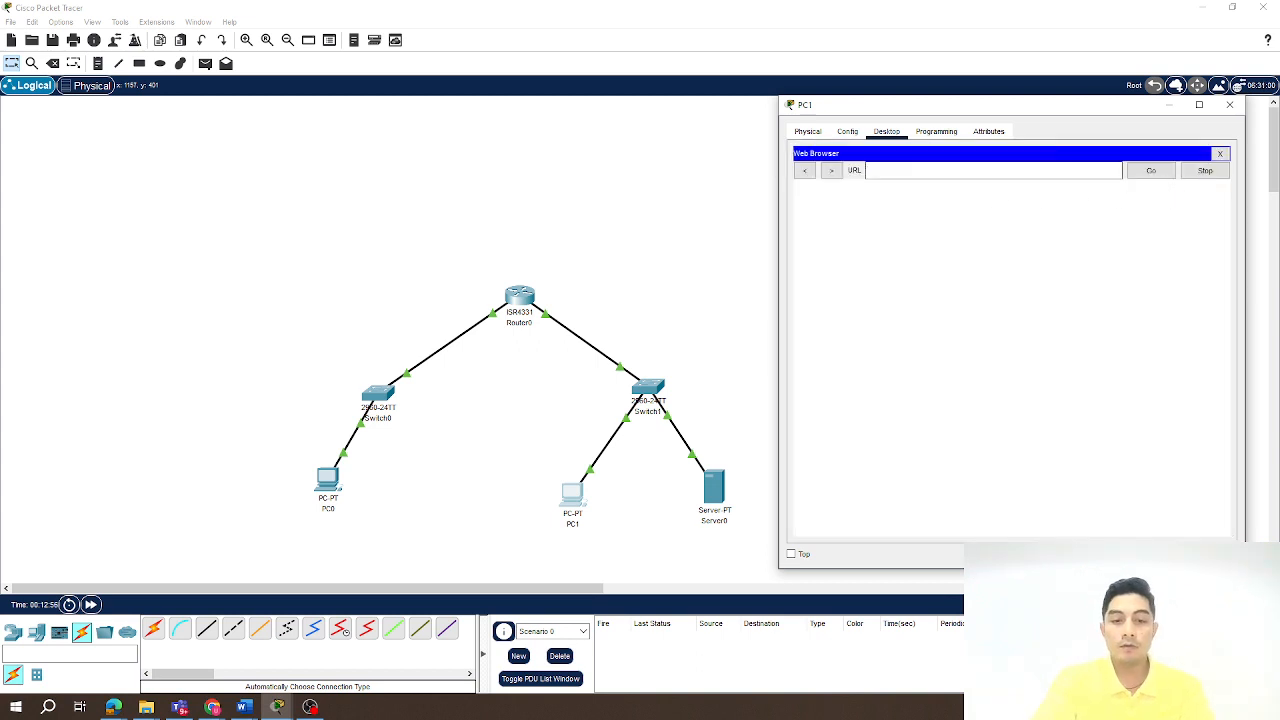
{"action": "type", "text": "192.168."}
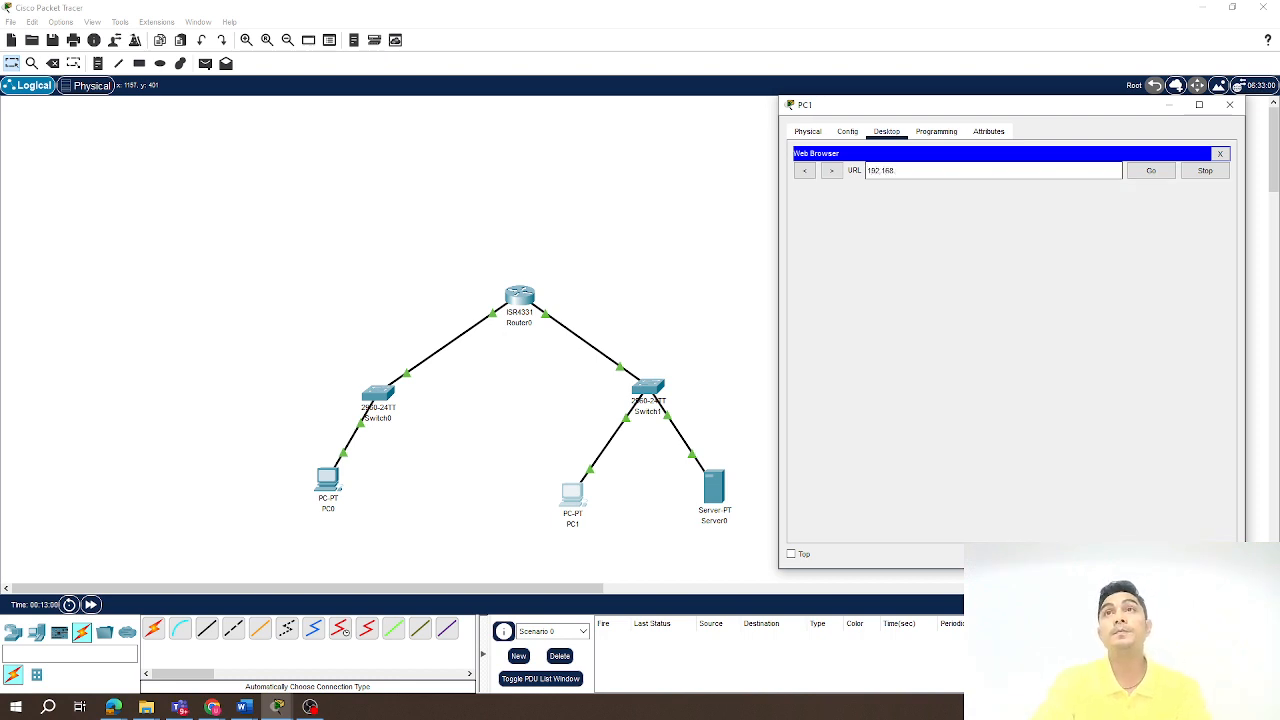
{"action": "type", "text": "2.1"}
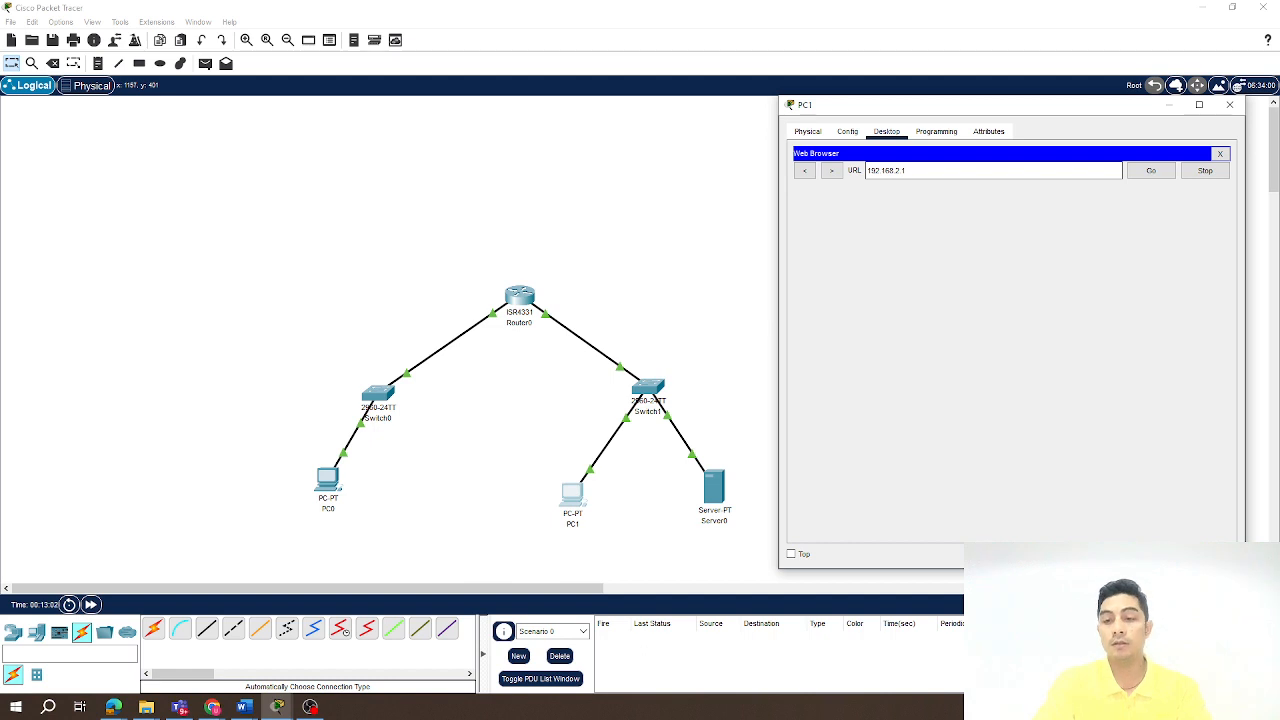
{"action": "key", "text": "Return"}
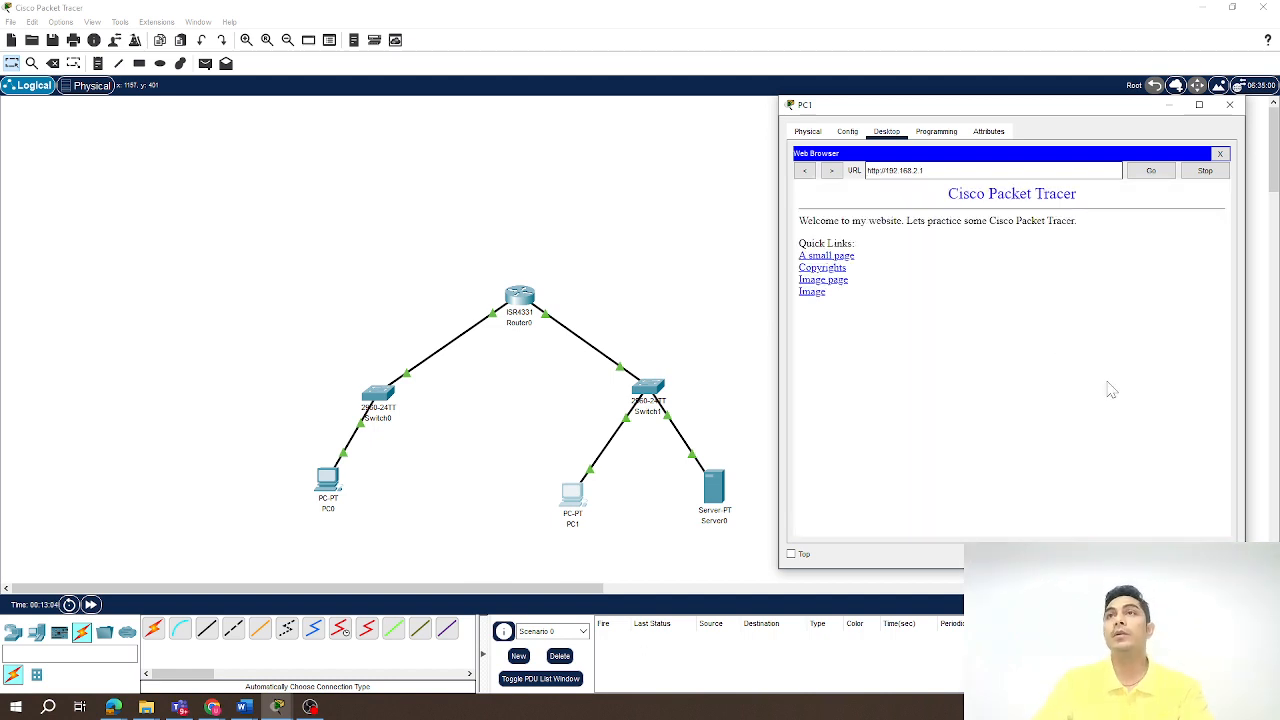
{"action": "triple_click", "coordinate": [922, 170]}
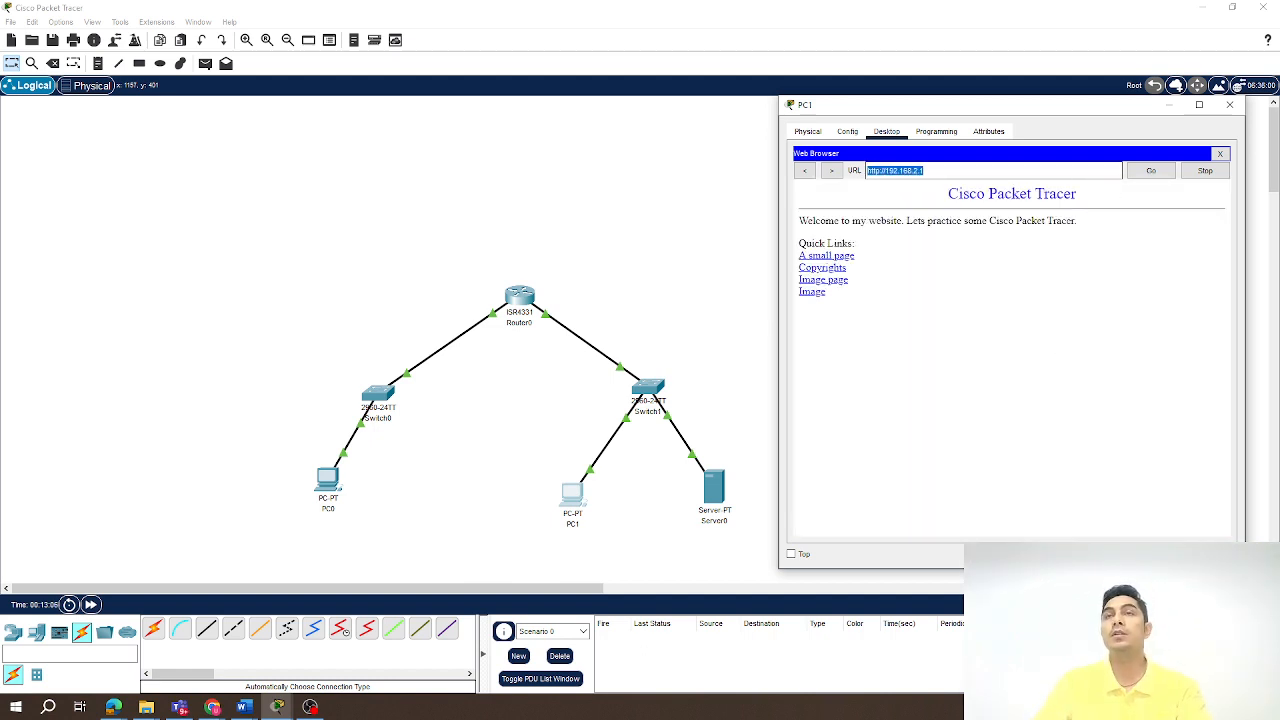
{"action": "type", "text": "www.ushk"}
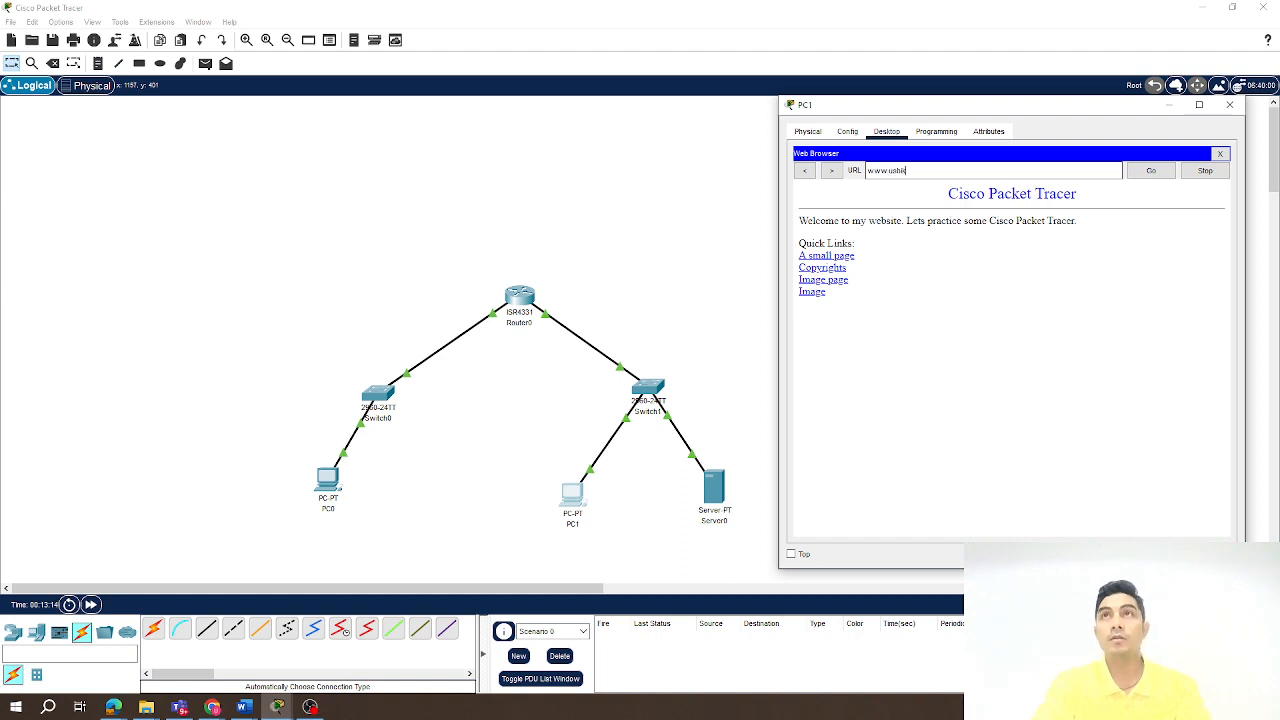
{"action": "type", "text": ".com"}
{"action": "key", "text": "Return"}
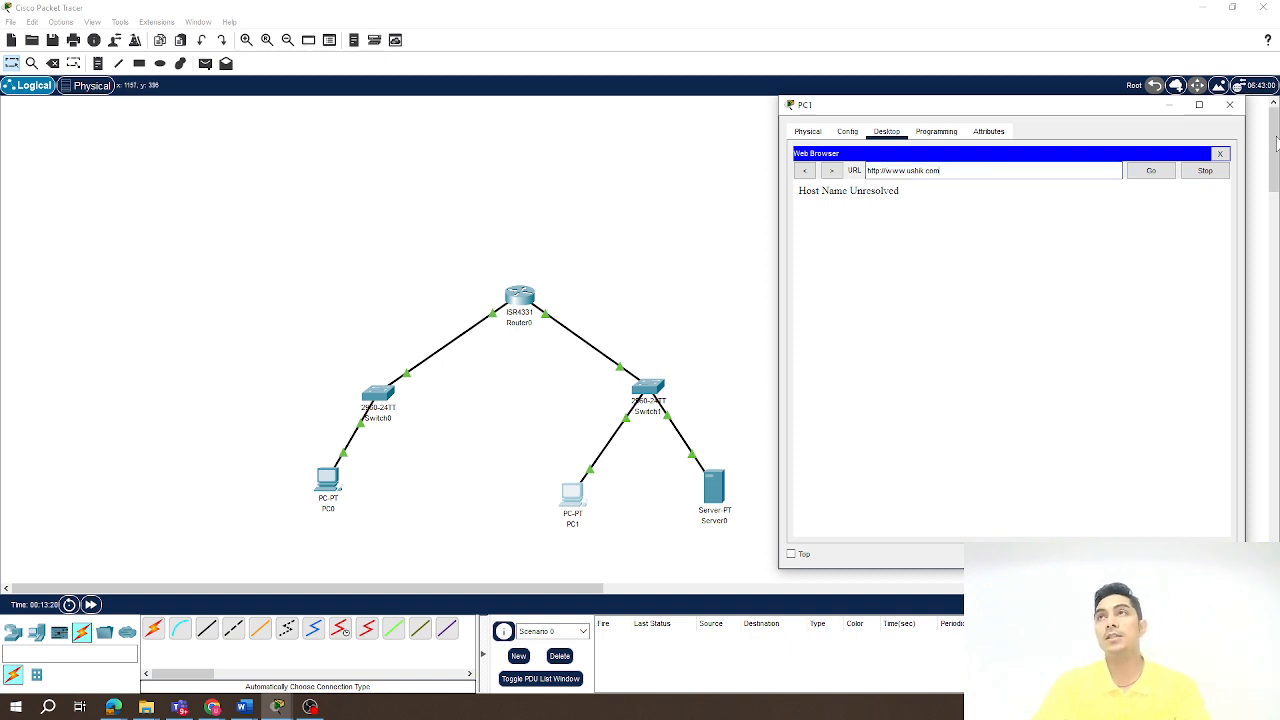
{"action": "left_click", "coordinate": [1221, 156]}
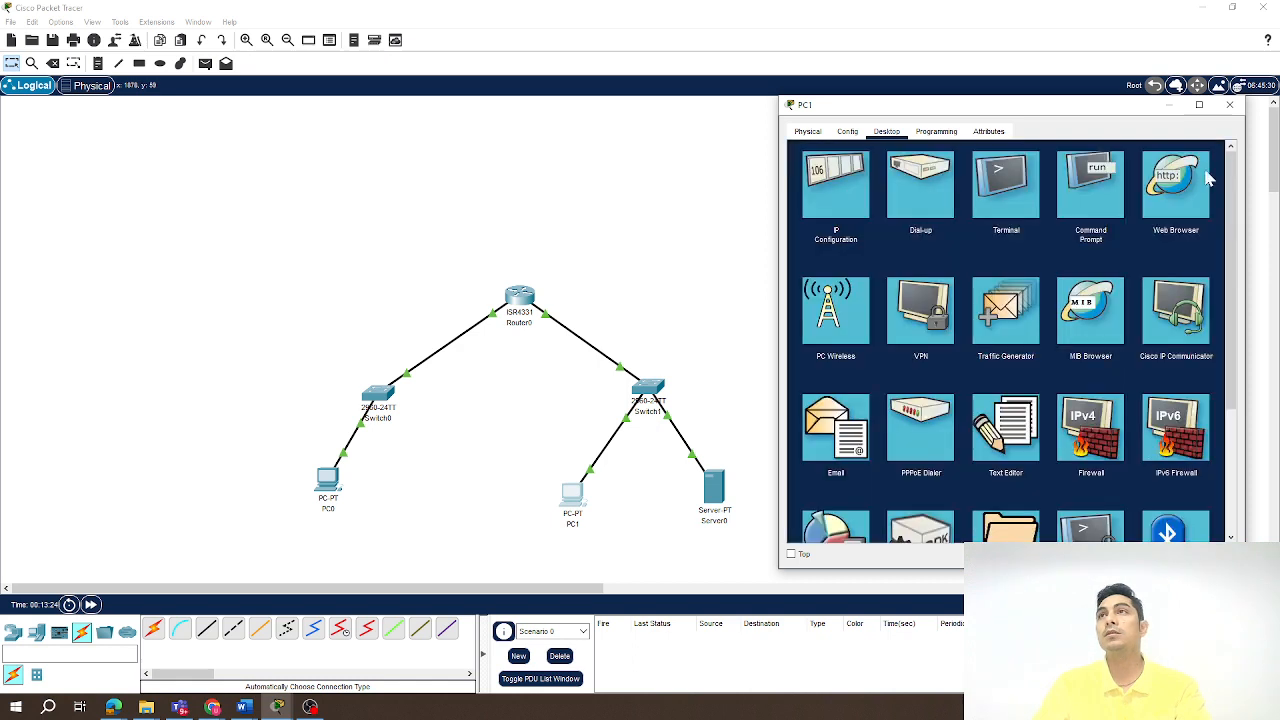
Set PC1's IPv4 DNS server to 192.168.2.1 and close its IP configuration
{"action": "left_click", "coordinate": [848, 208]}
{"action": "left_click", "coordinate": [968, 287]}
{"action": "left_click_drag", "start_coordinate": [968, 287], "coordinate": [946, 287]}
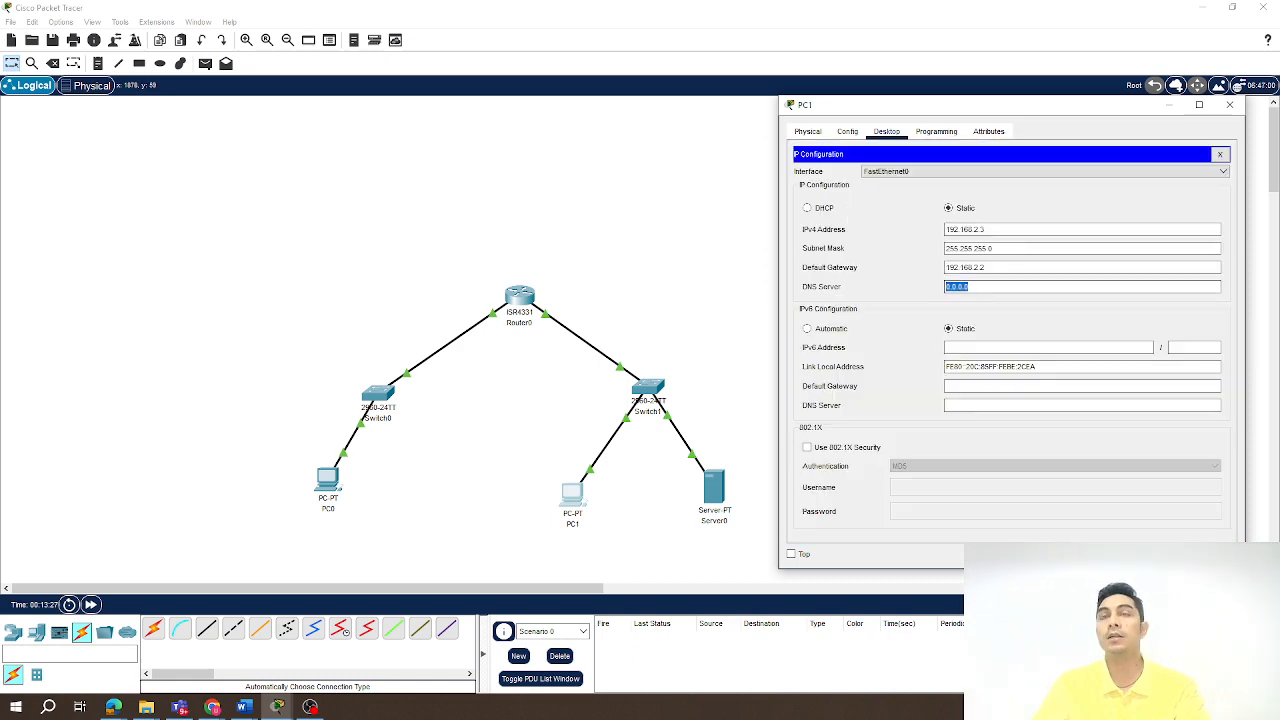
{"action": "type", "text": "192.168.2.1"}
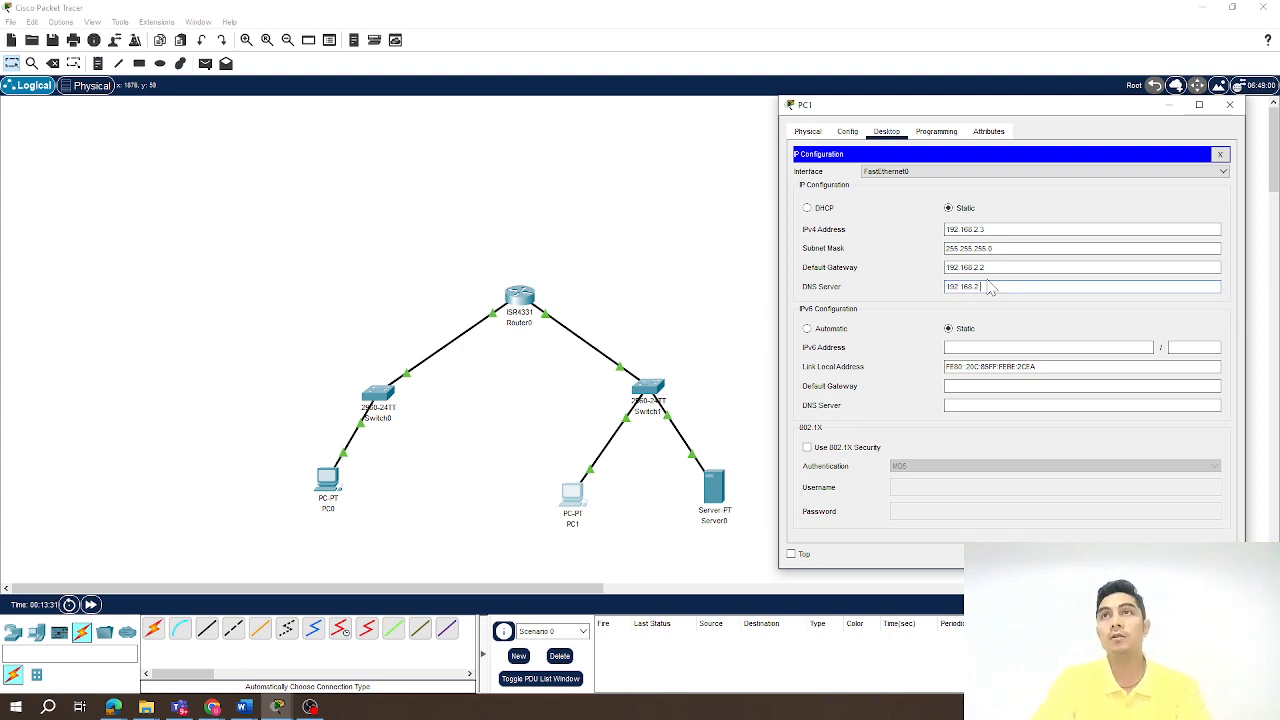
{"action": "left_click", "coordinate": [1221, 157]}
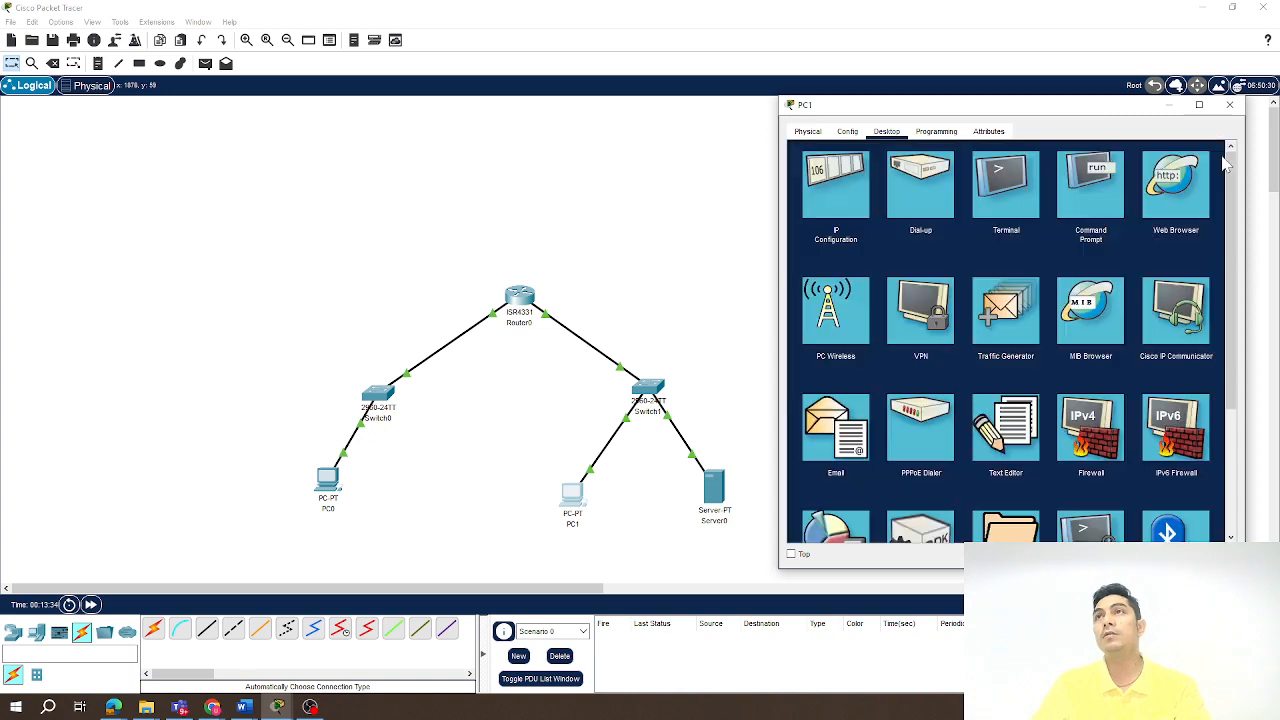
{"action": "left_click", "coordinate": [1178, 186]}
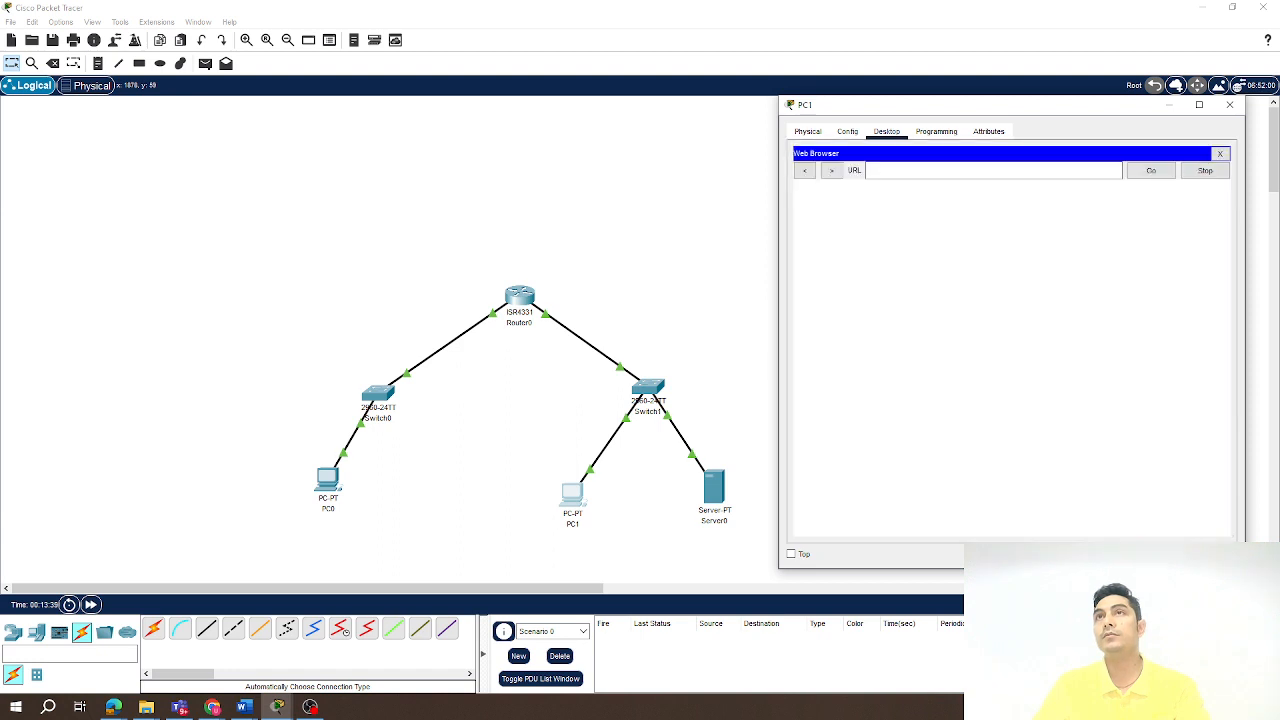
{"action": "type", "text": "w"}
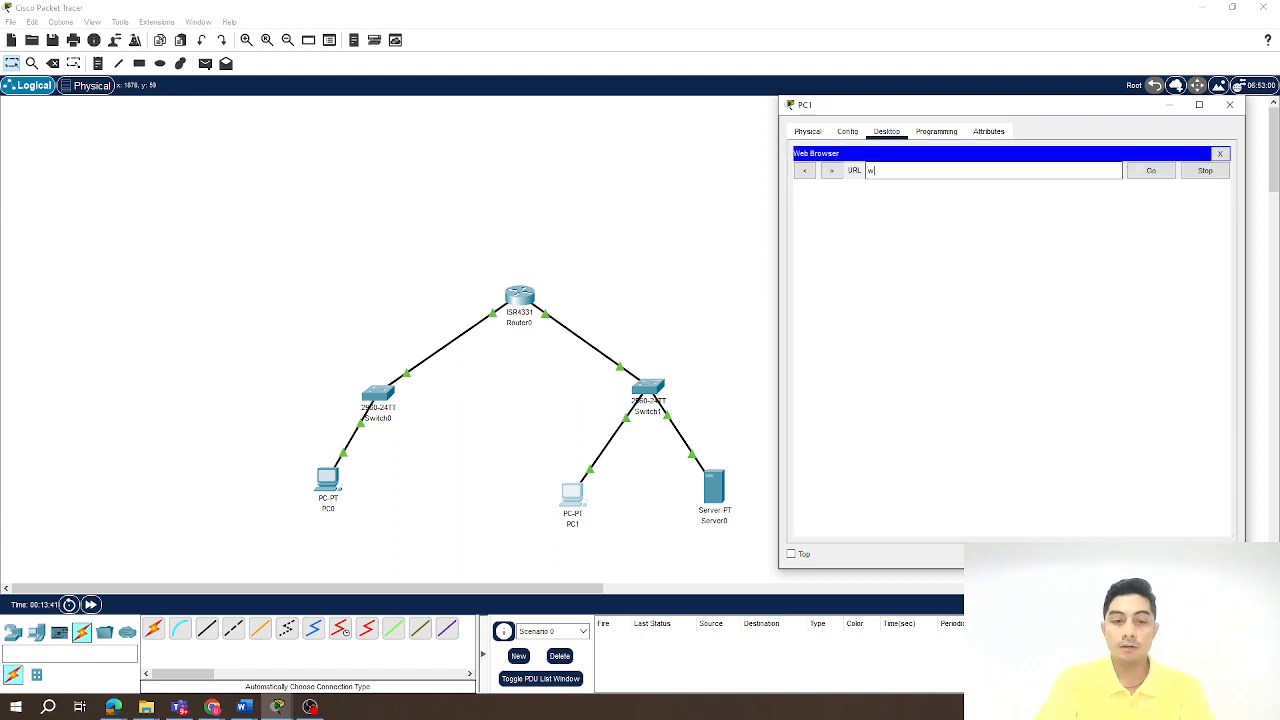
{"action": "type", "text": "ww.ushik"}
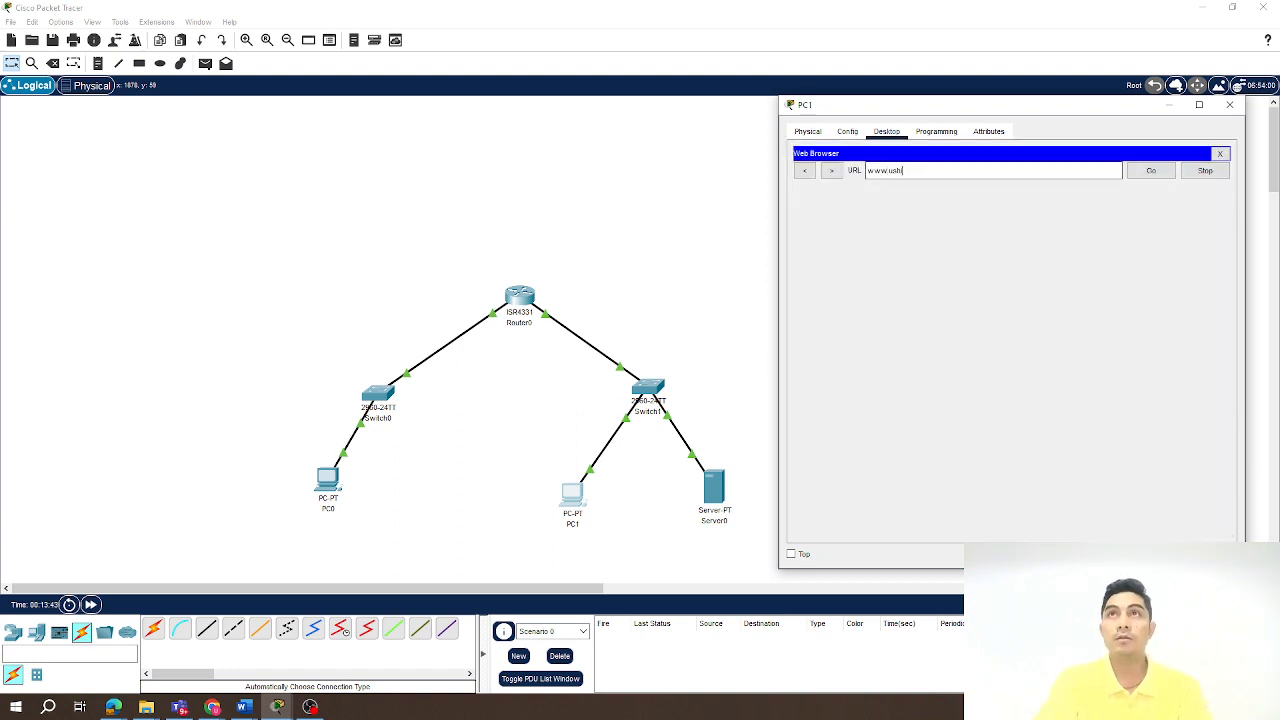
{"action": "type", "text": ".com"}
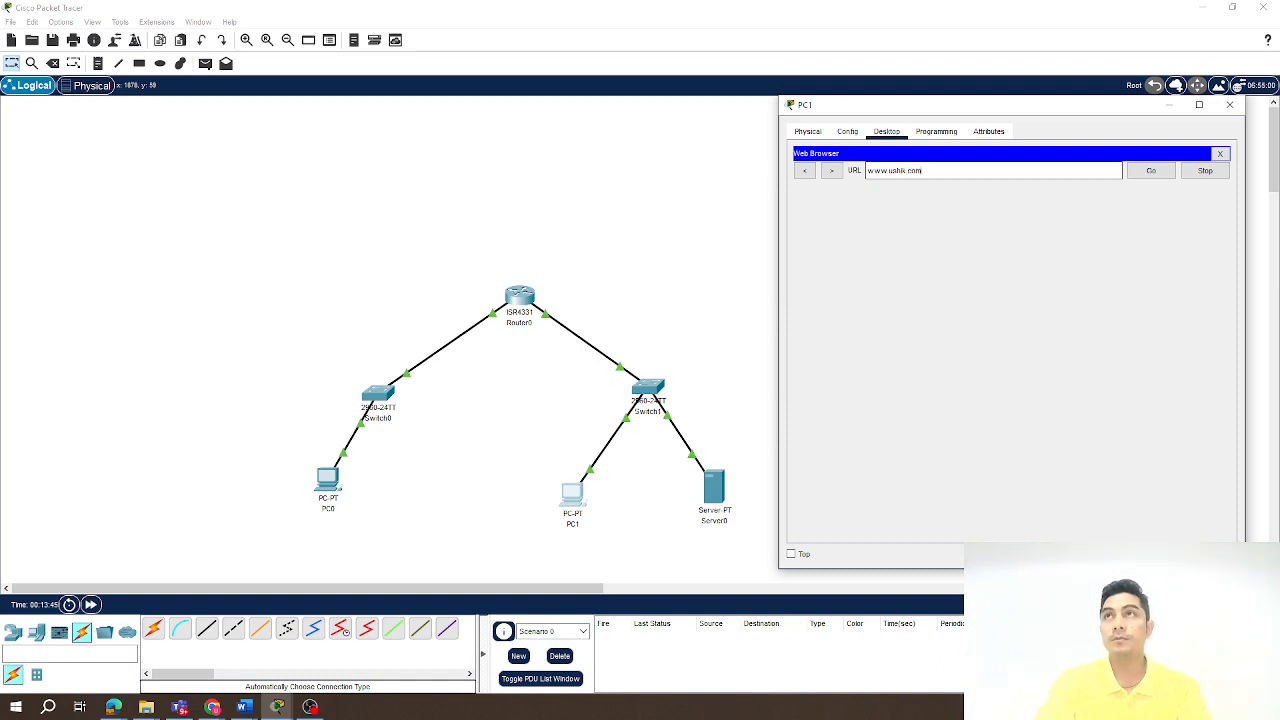
{"action": "key", "text": "Return"}
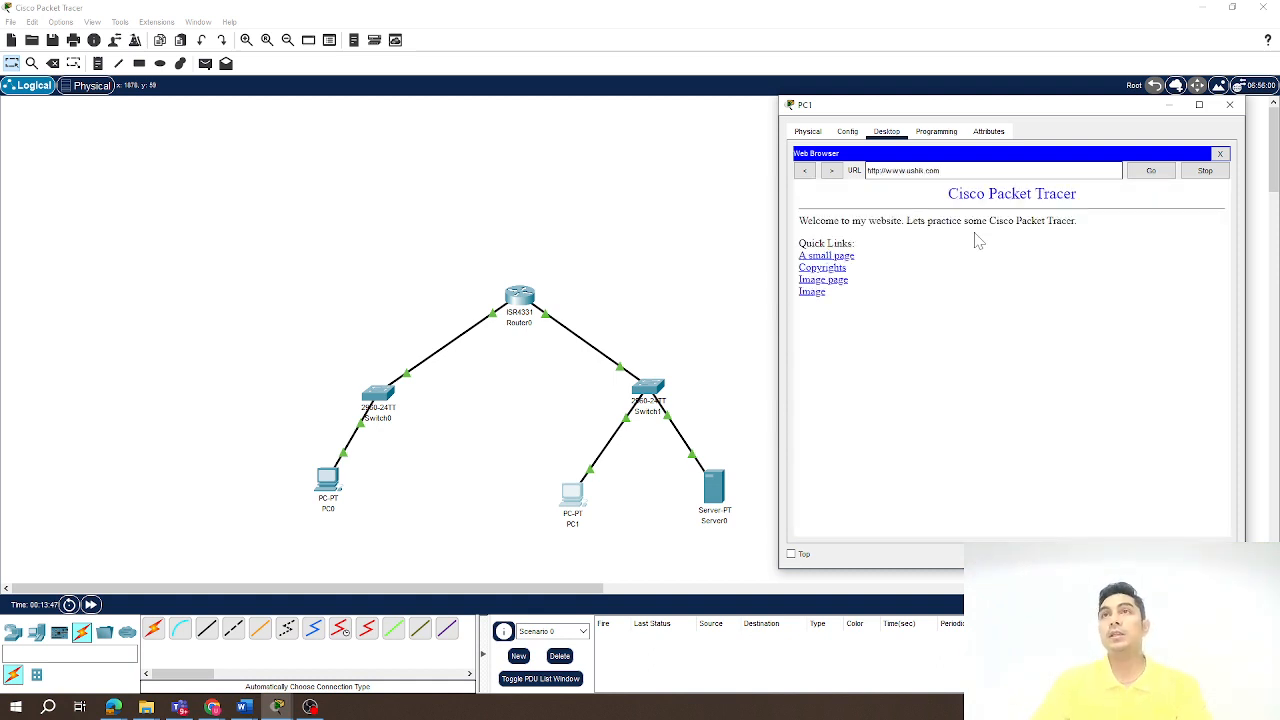